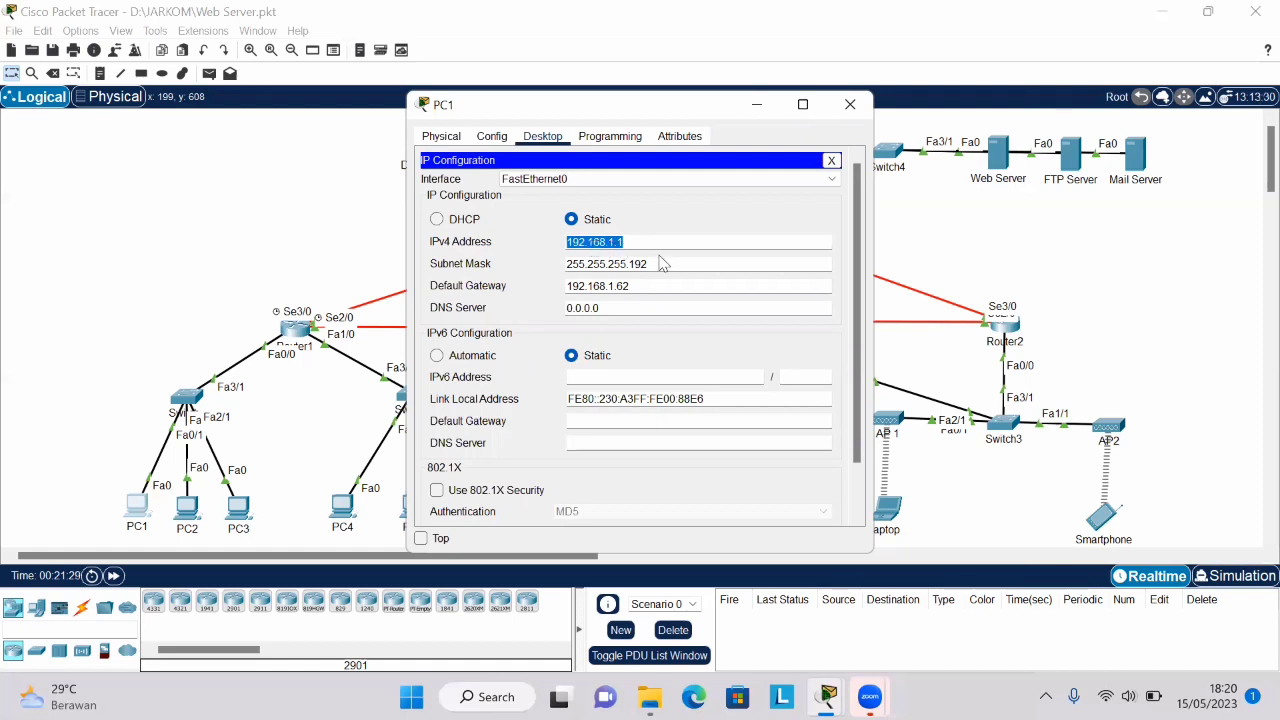
- Review the subnet mask and default gateway in PC1's IP configuration
drag(665, 270, 555, 272)
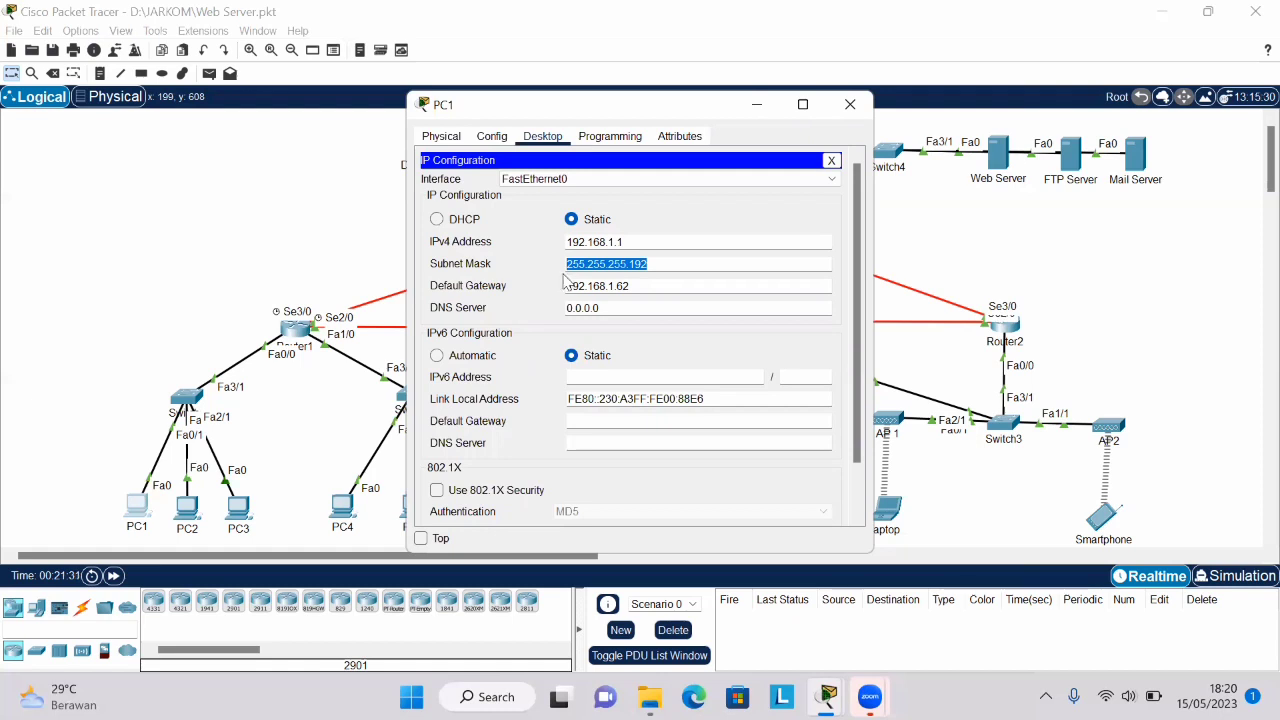
click(644, 290)
drag(568, 290, 567, 290)
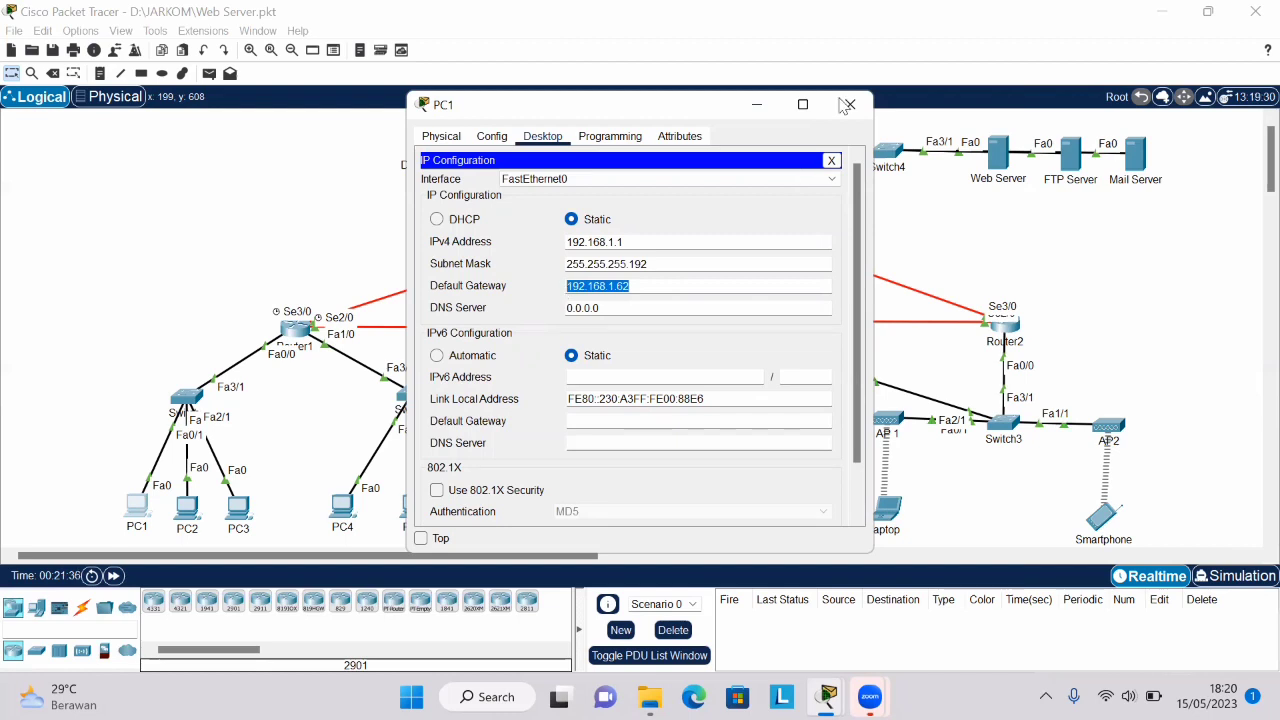
- Open PC2's IP configuration, check its IPv4 address, subnet mask and default gateway, and close the device window
click(195, 492)
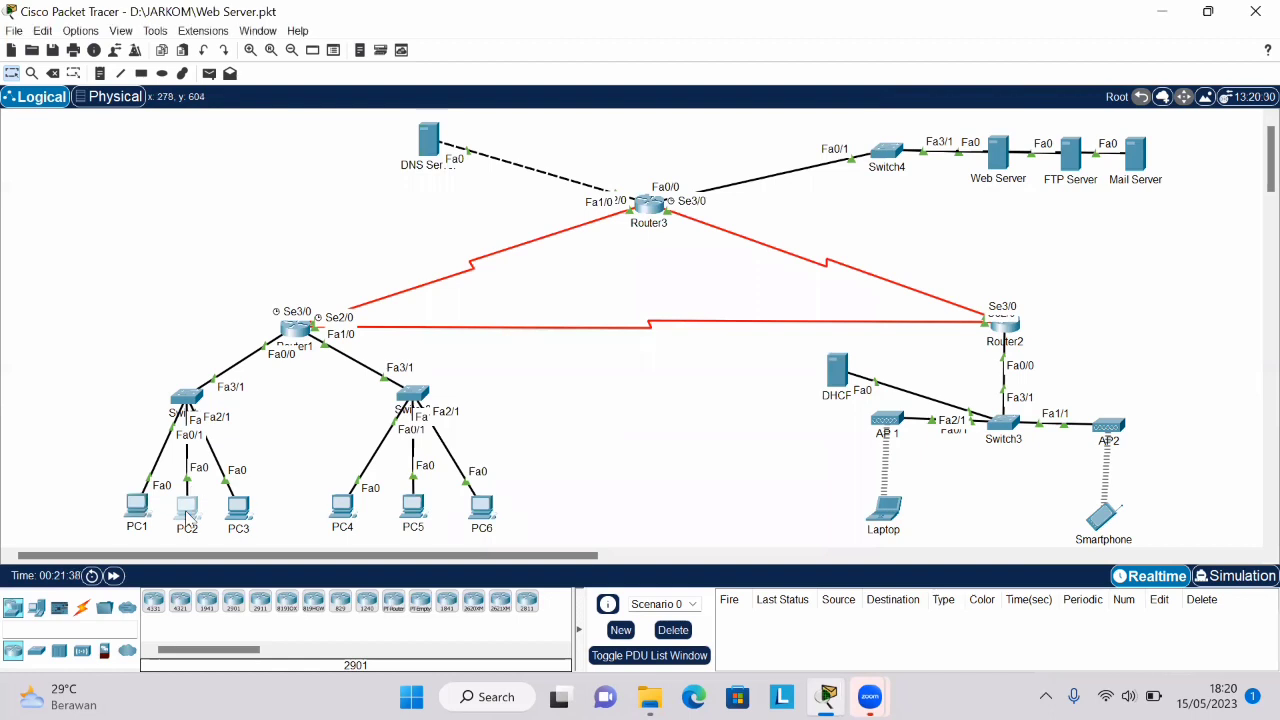
click(188, 510)
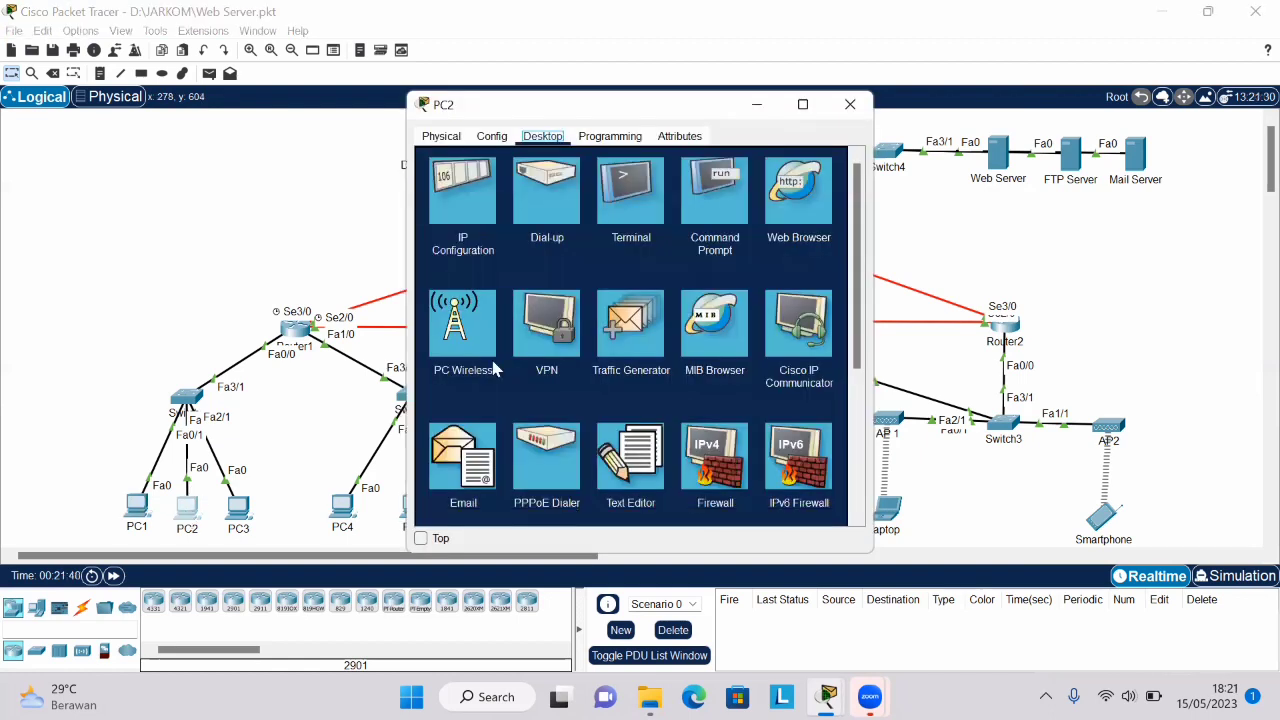
click(472, 199)
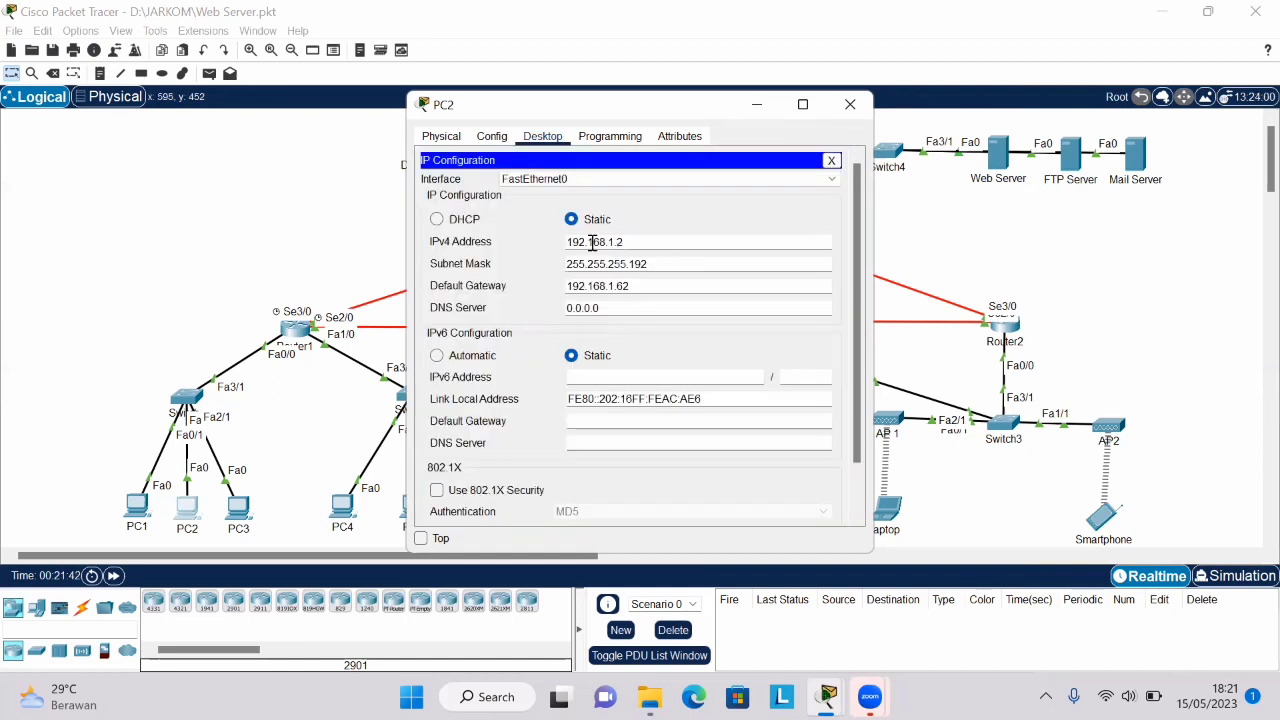
drag(624, 243, 566, 244)
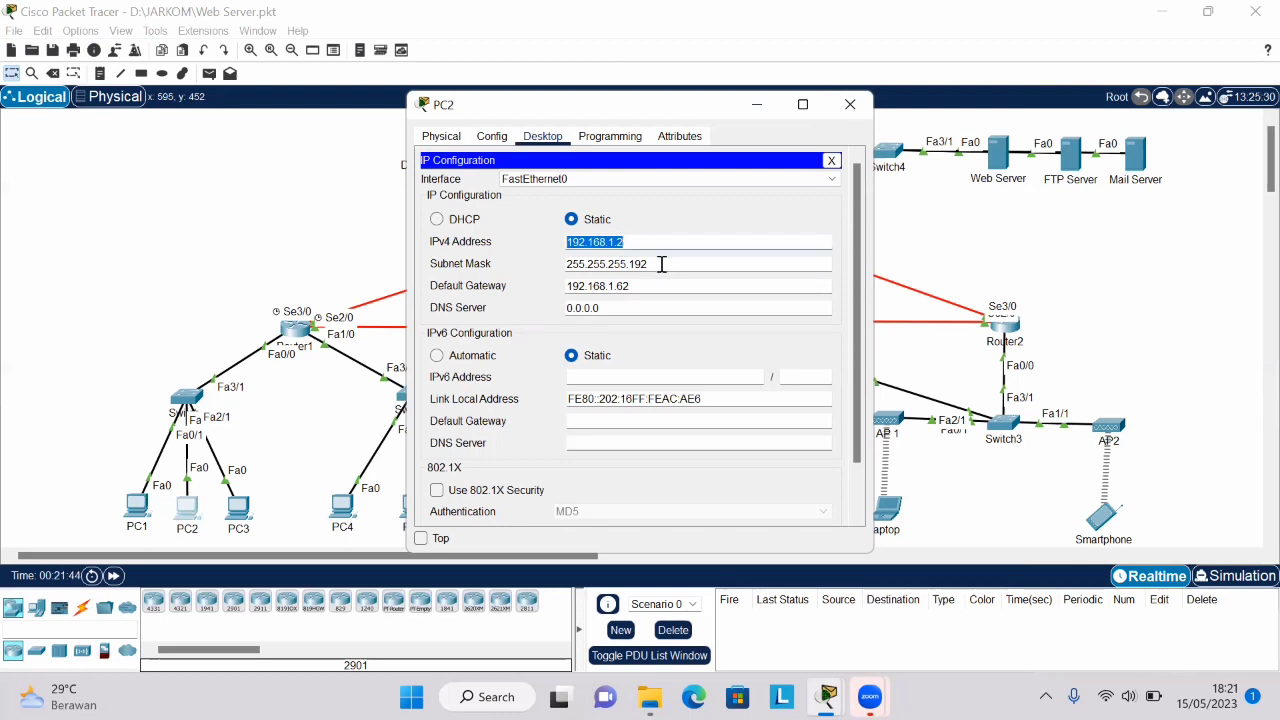
drag(655, 264, 566, 266)
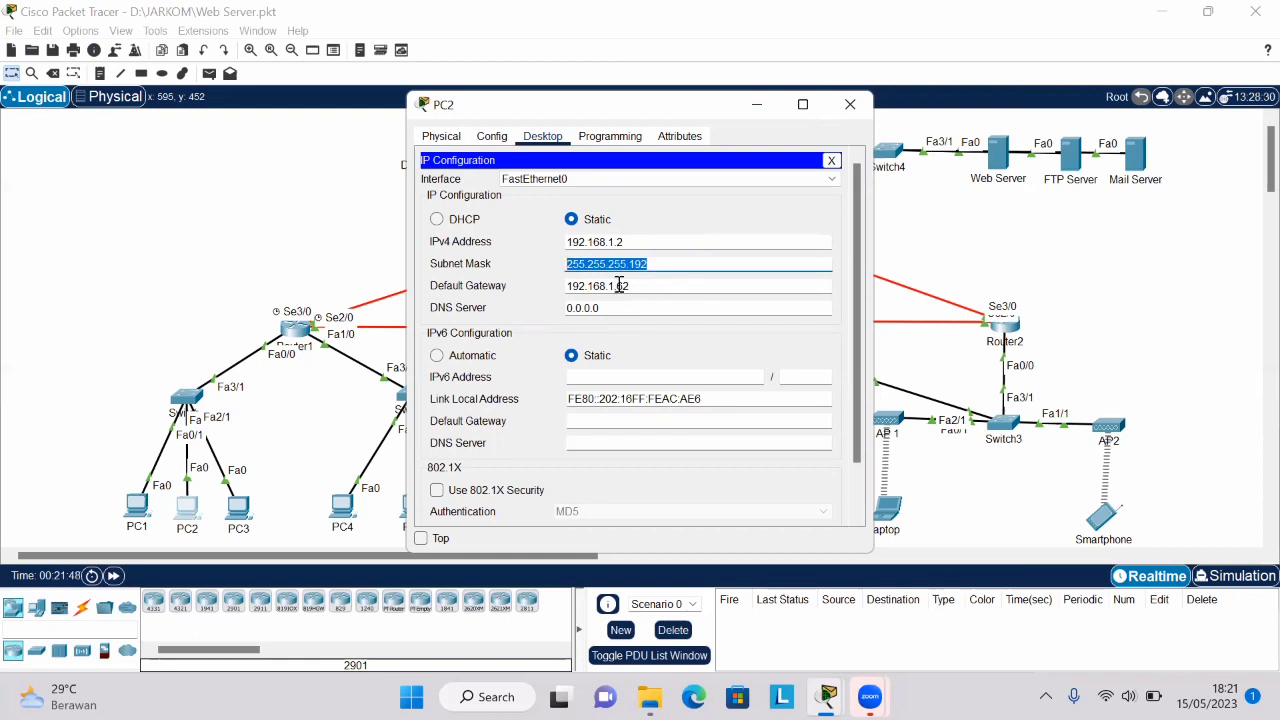
drag(623, 285, 568, 284)
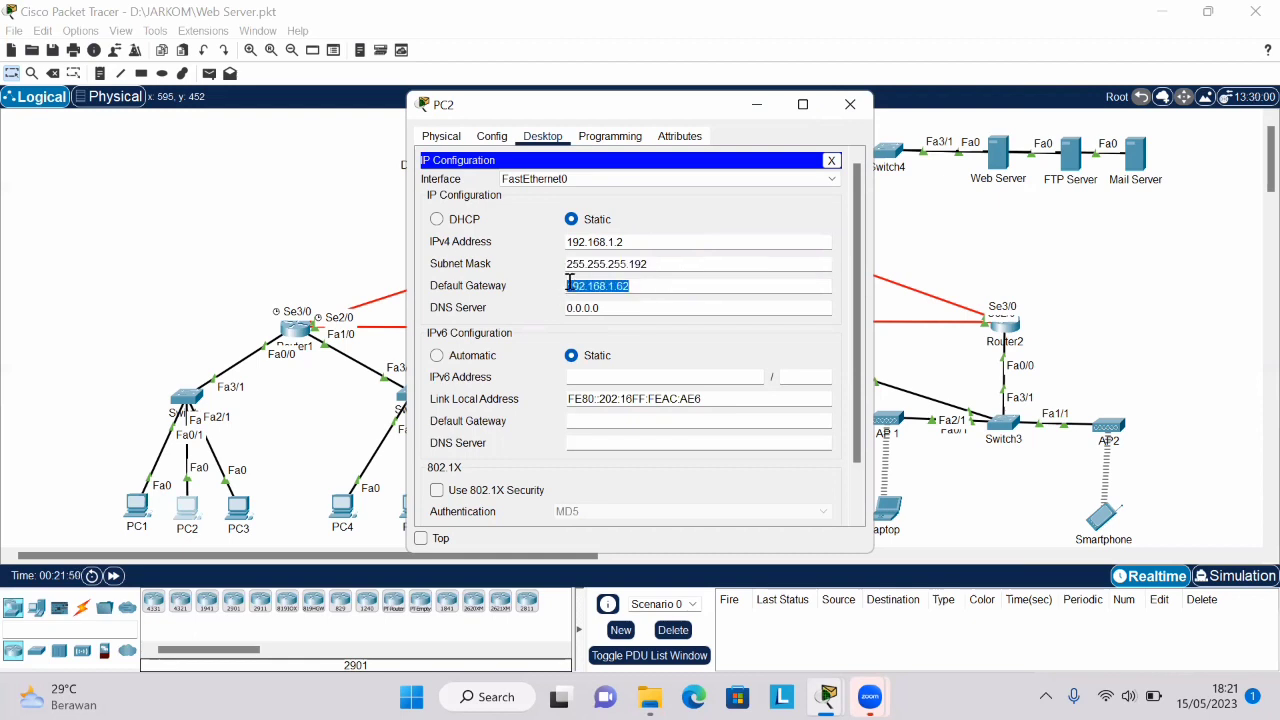
click(850, 104)
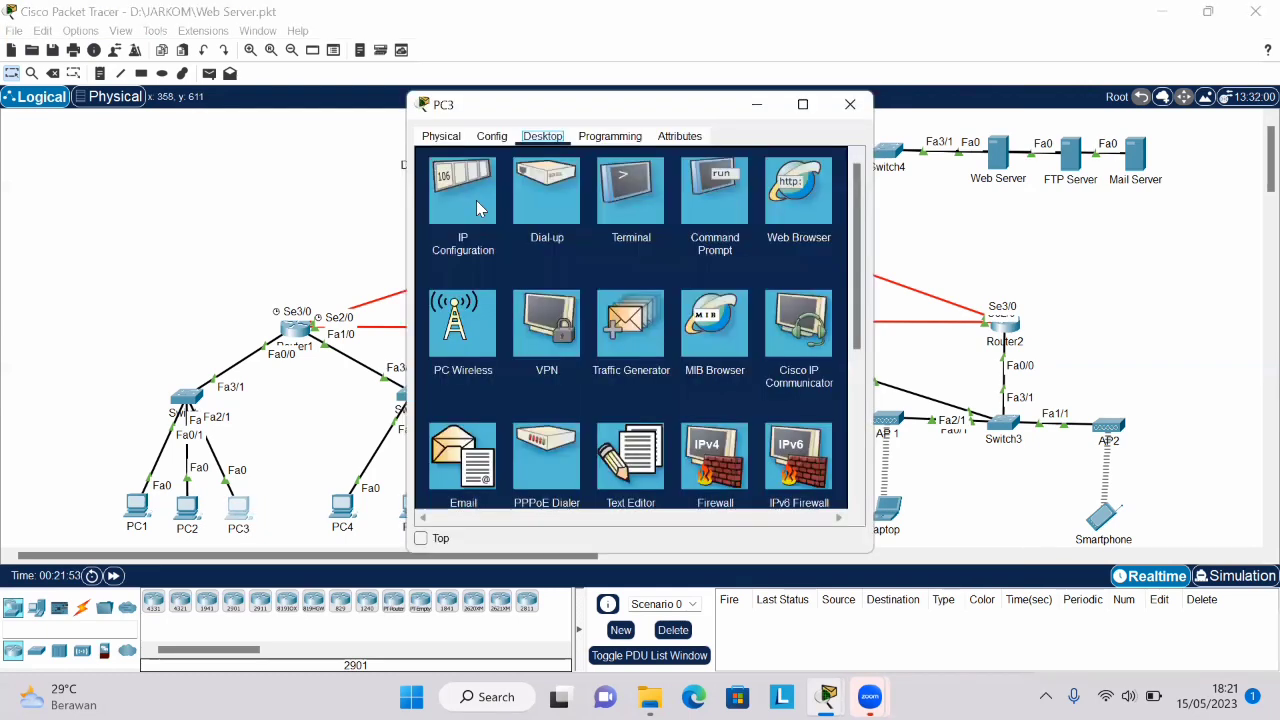
- Open PC3's IP configuration and check its IPv4 address and subnet mask
click(476, 200)
drag(645, 240, 566, 245)
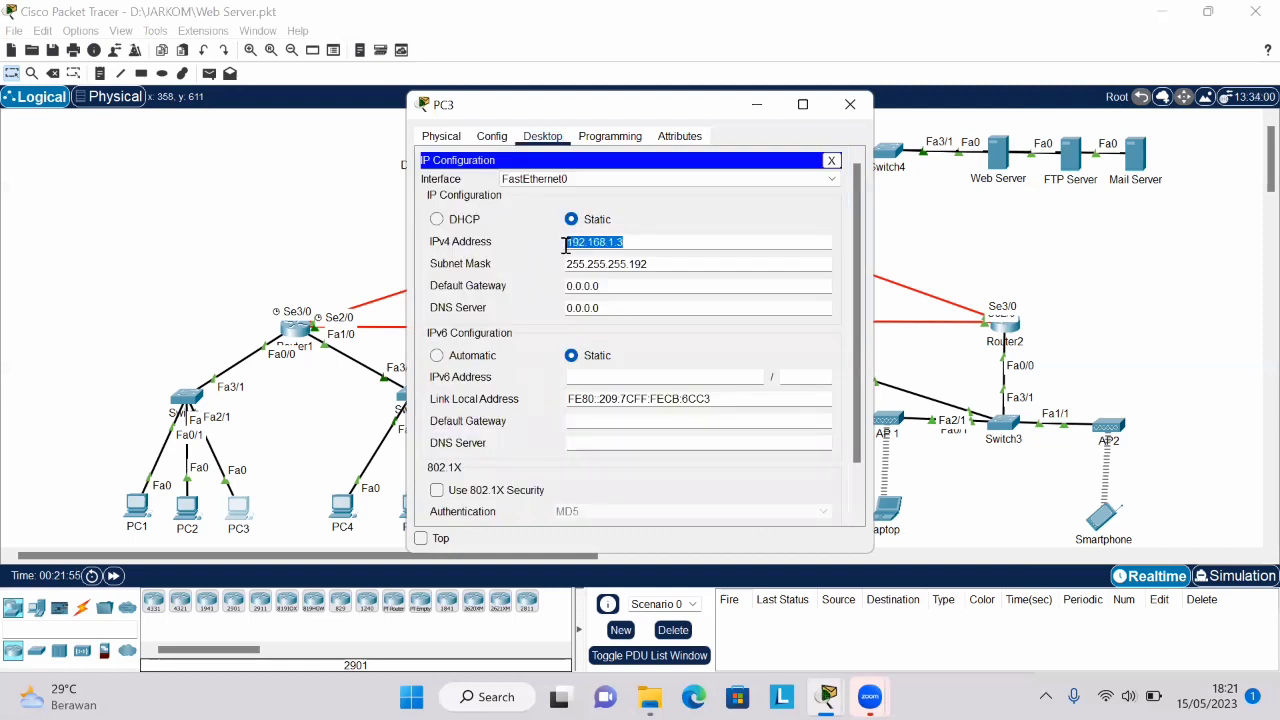
click(665, 266)
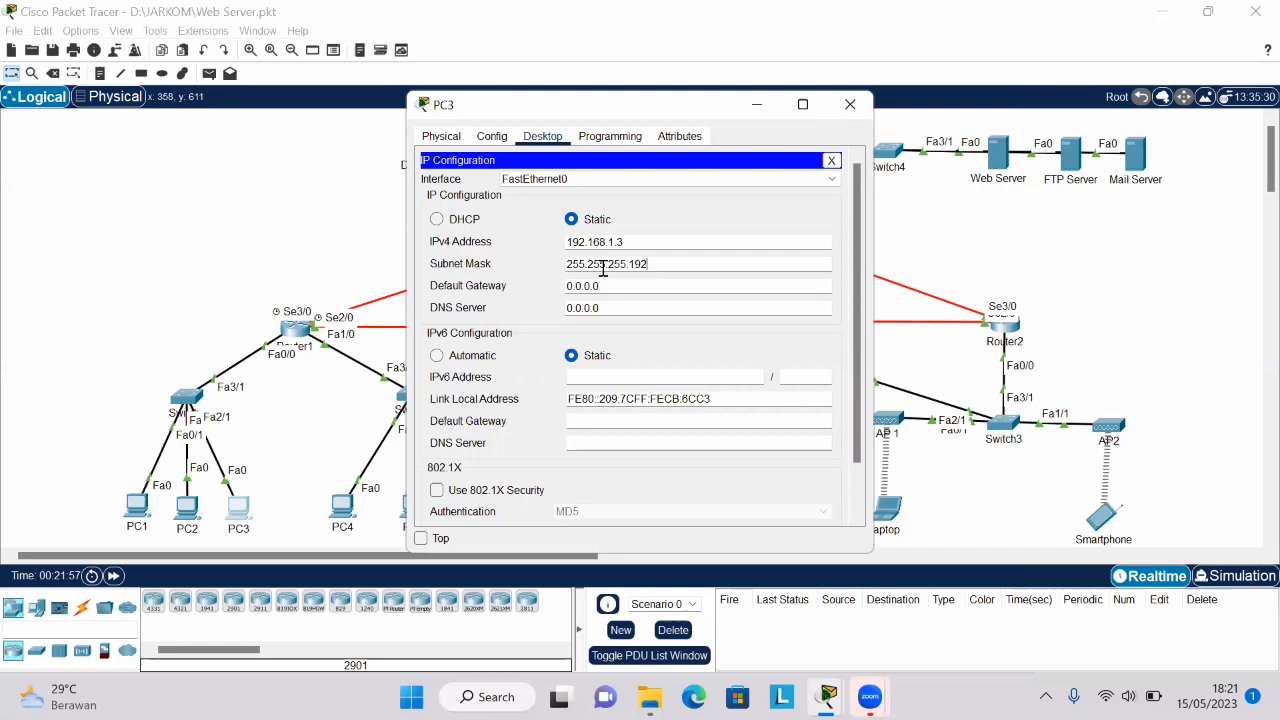
double_click(569, 268)
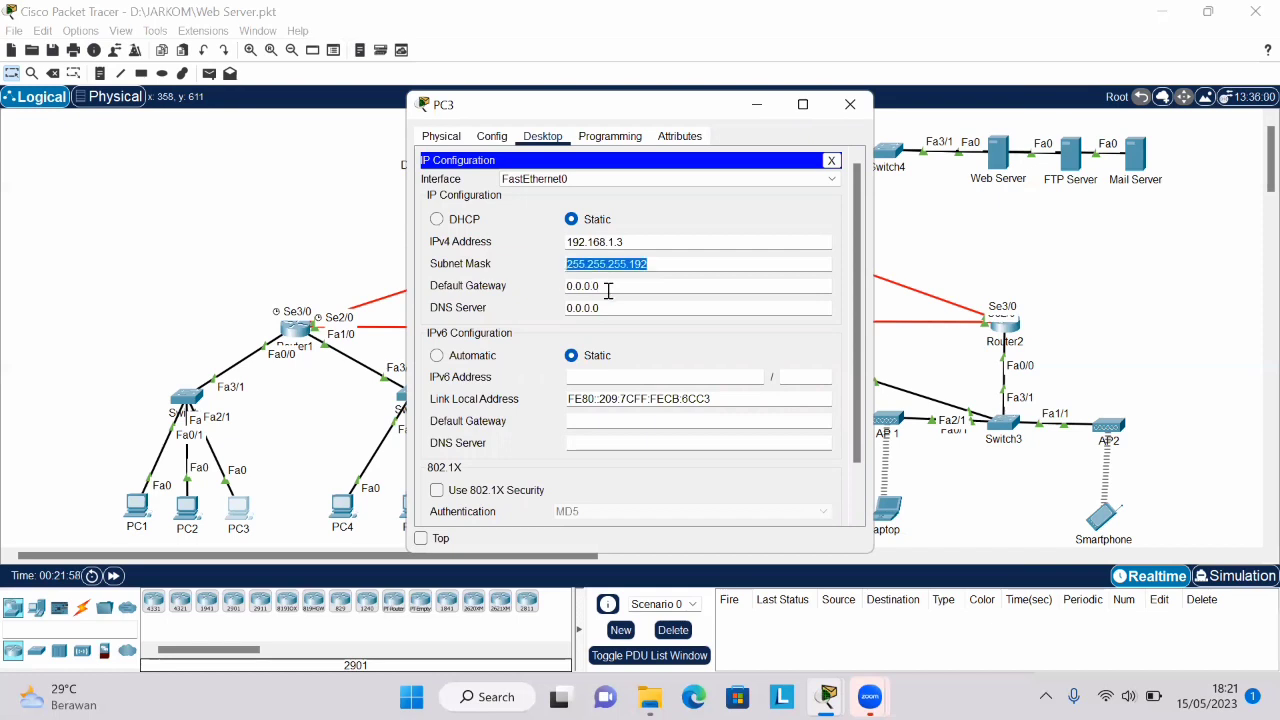
- Open PC4's IP configuration and check its IPv4 address, subnet mask and default gateway
click(338, 513)
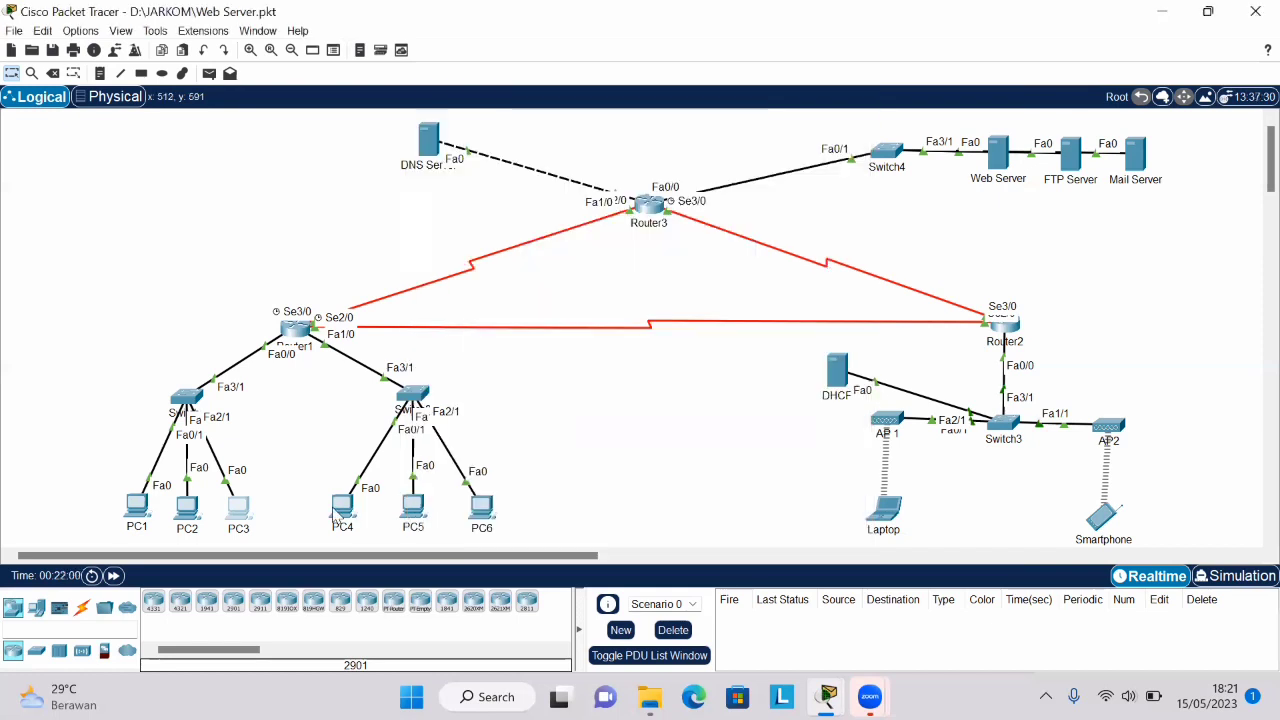
click(339, 510)
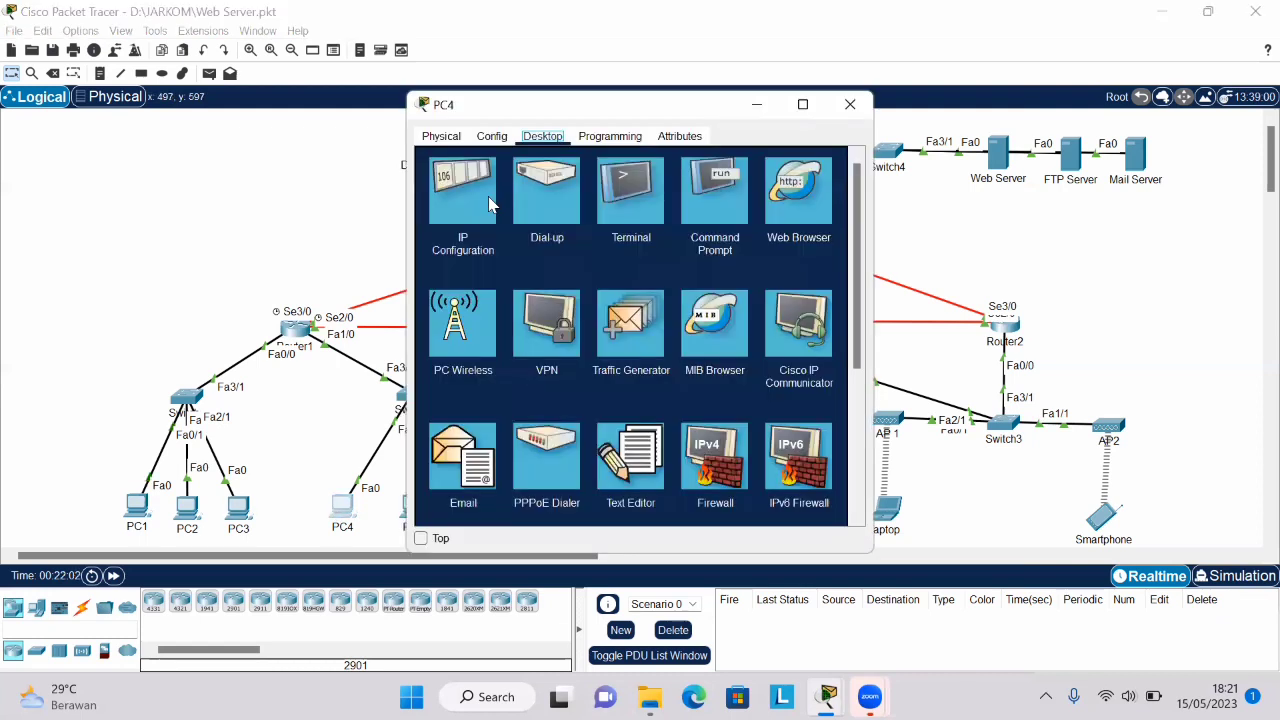
click(488, 204)
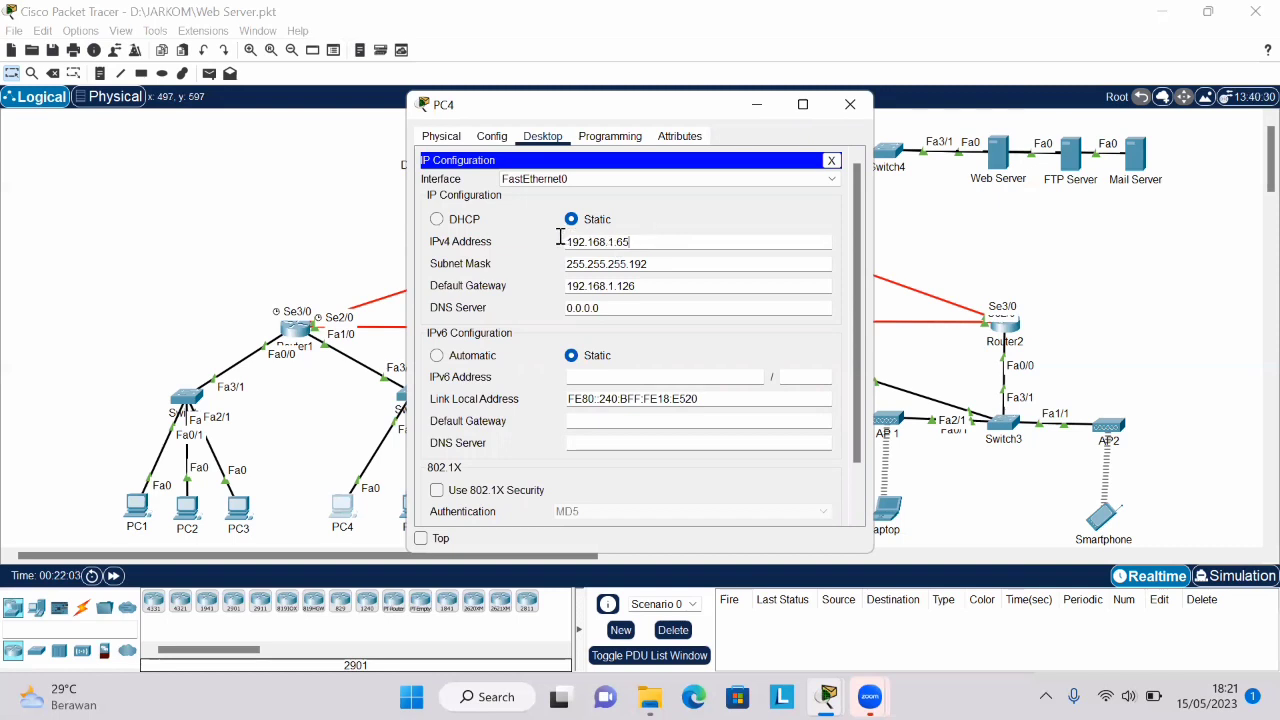
drag(560, 241, 630, 242)
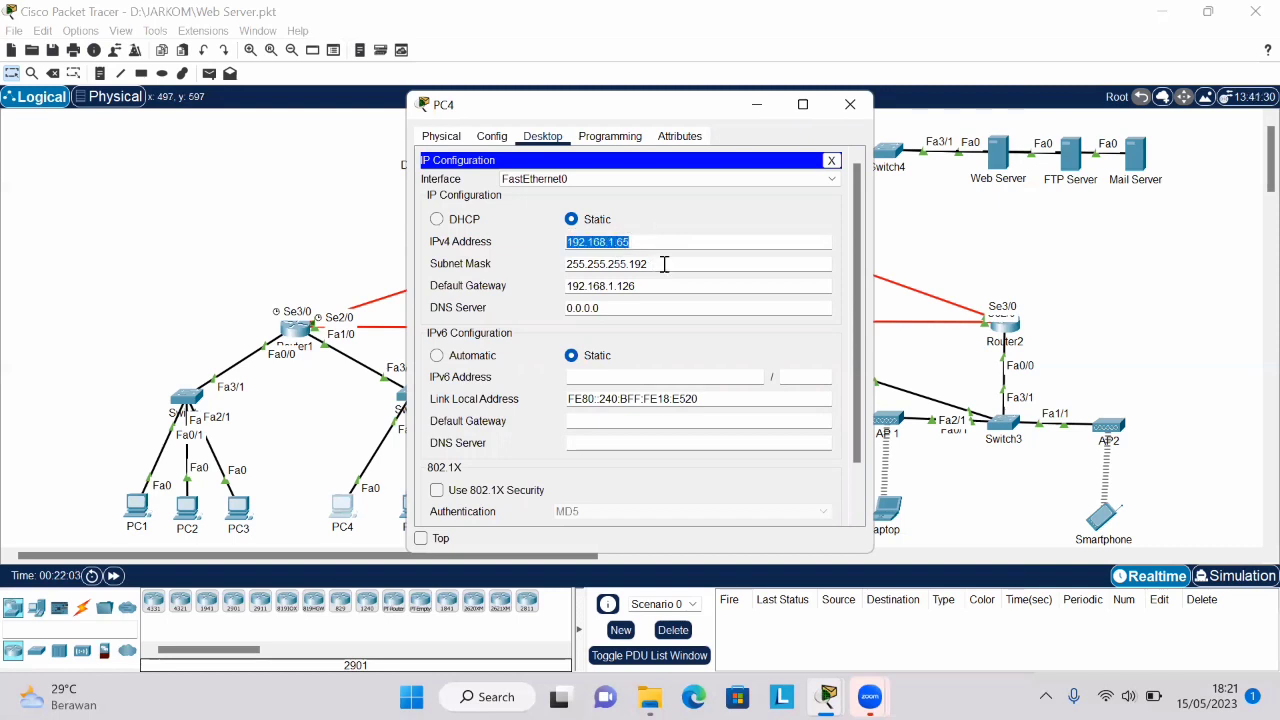
click(662, 264)
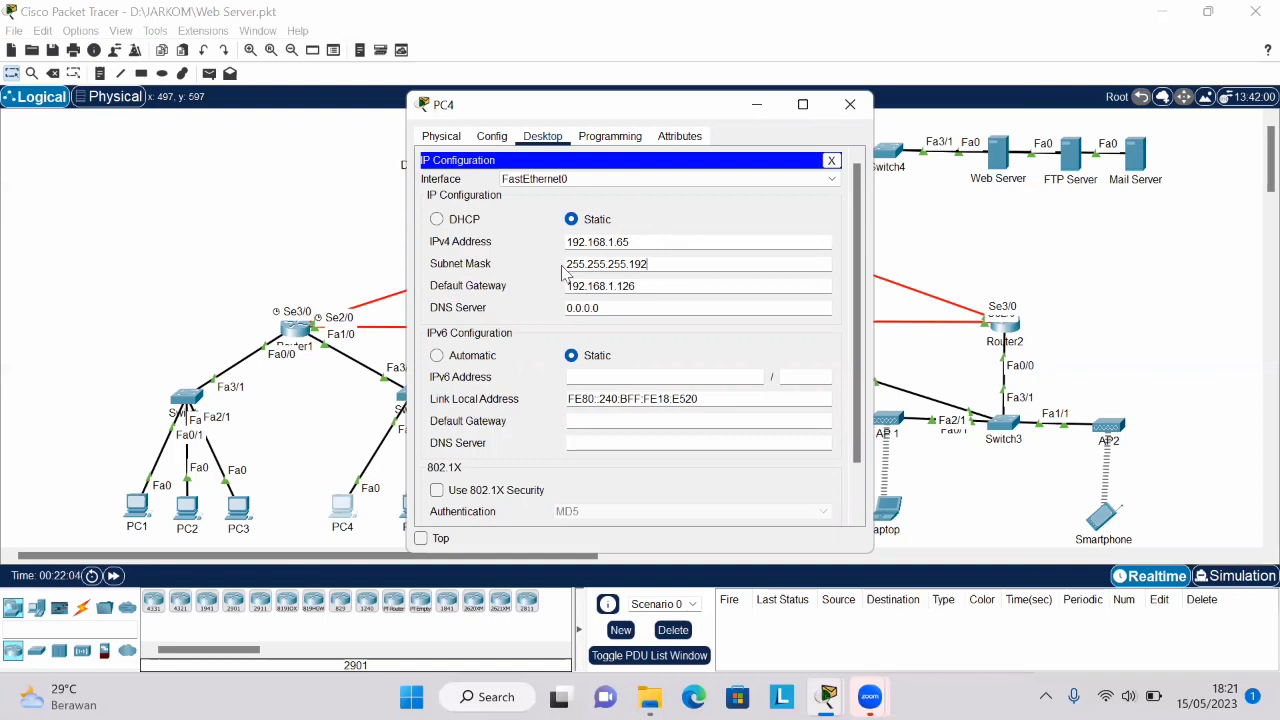
drag(562, 267, 636, 287)
click(661, 287)
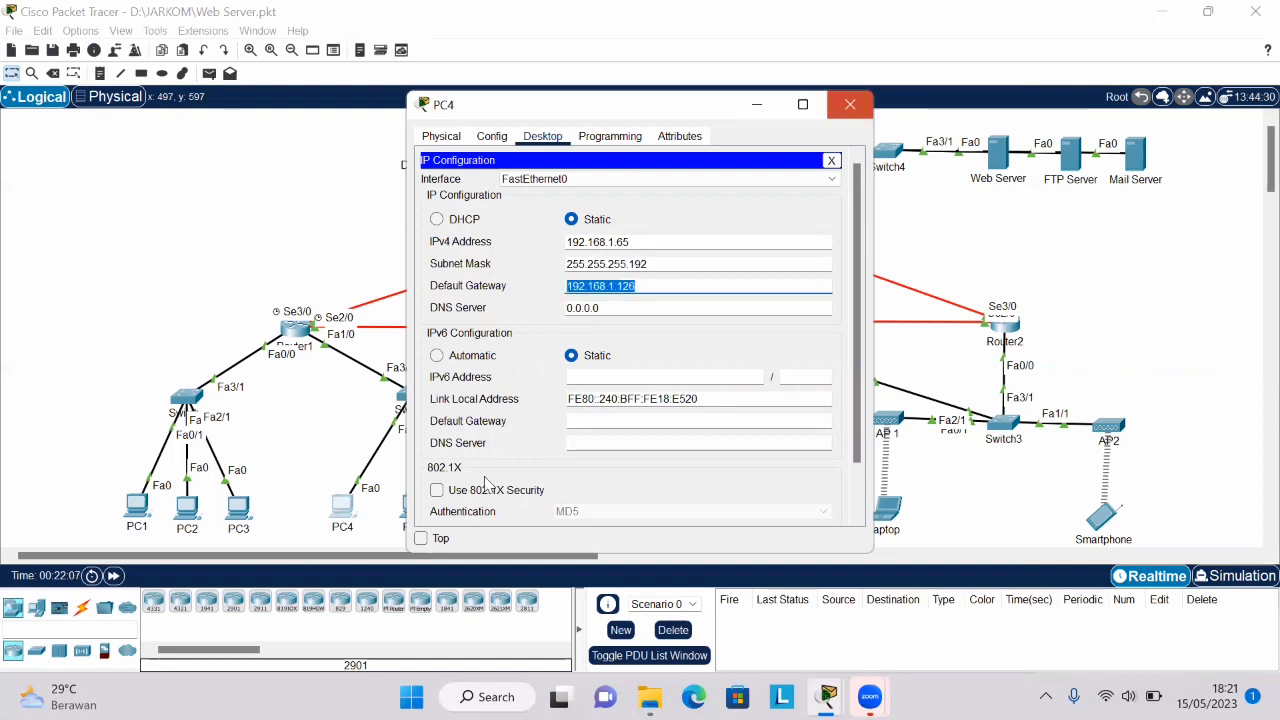
- Open PC5's IP configuration and check its IPv4 address and subnet mask
click(405, 512)
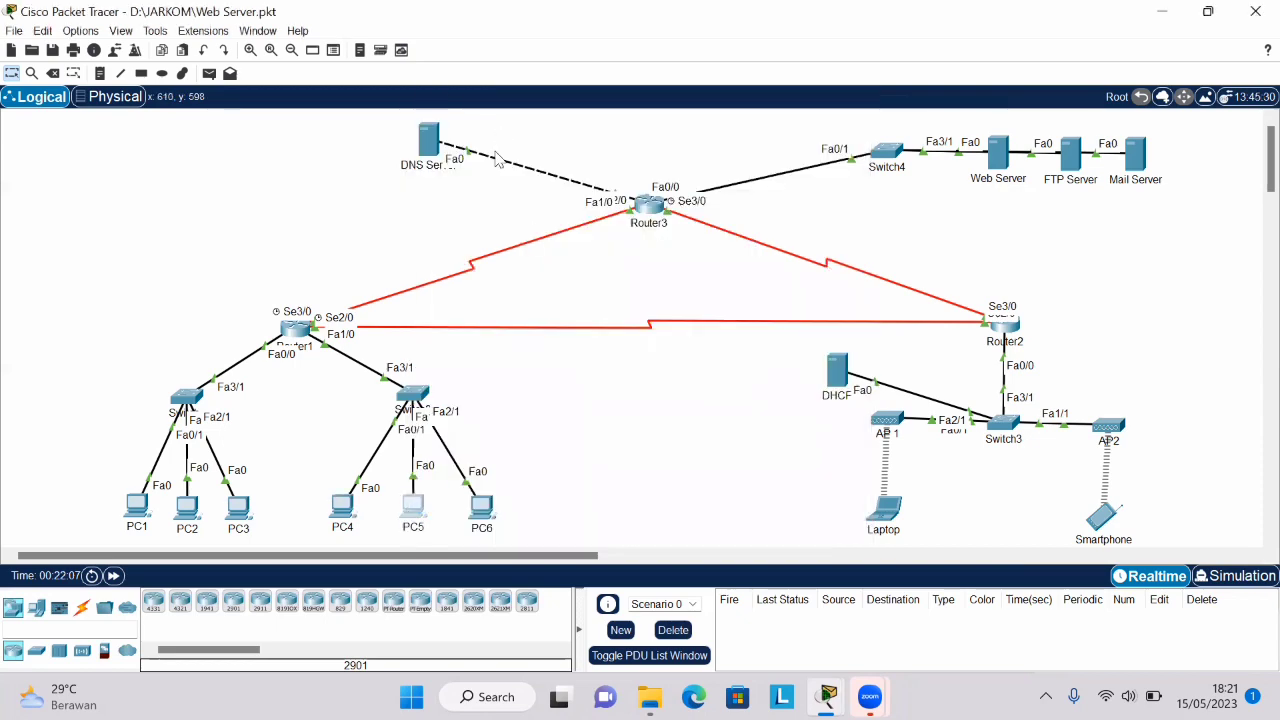
click(471, 180)
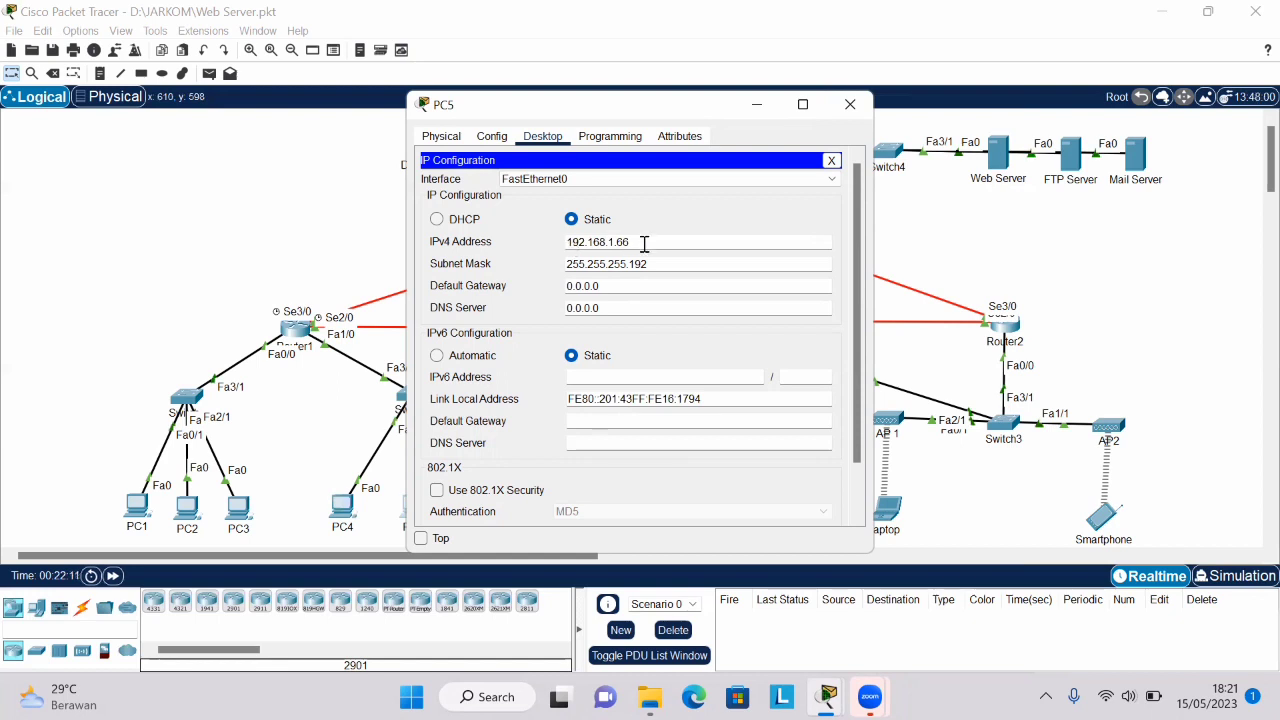
drag(644, 244, 600, 246)
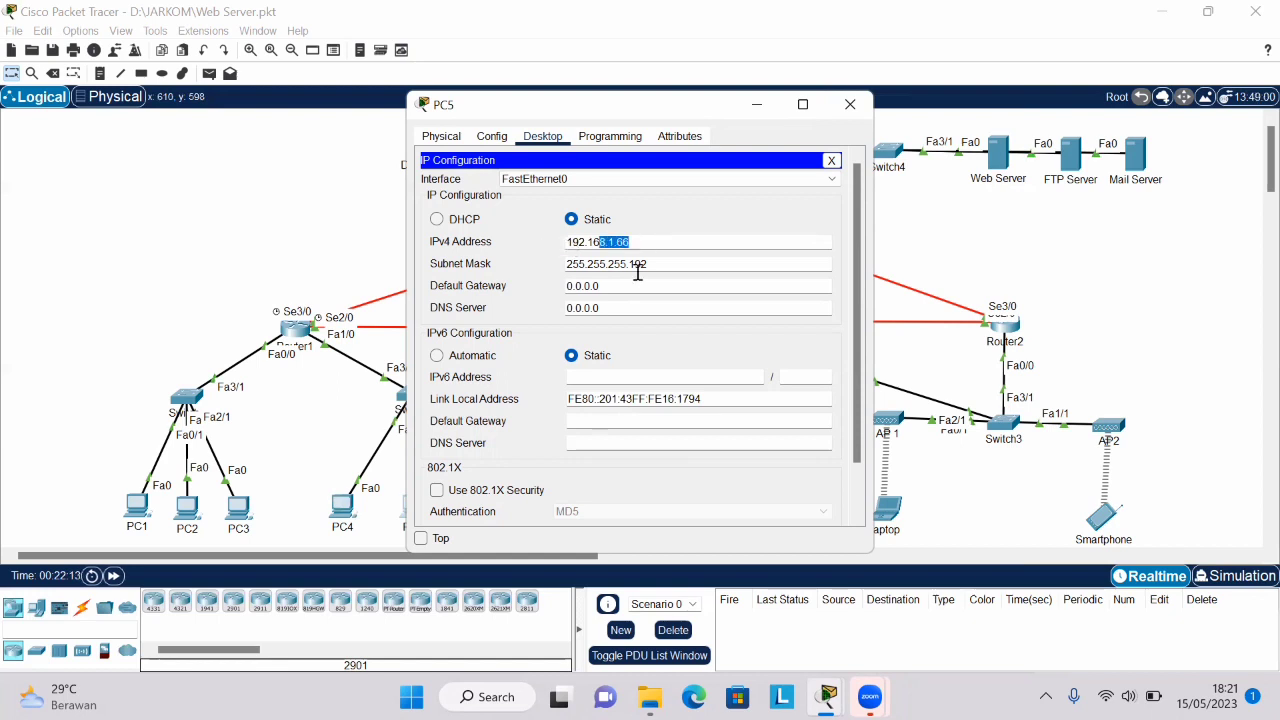
drag(682, 265, 554, 271)
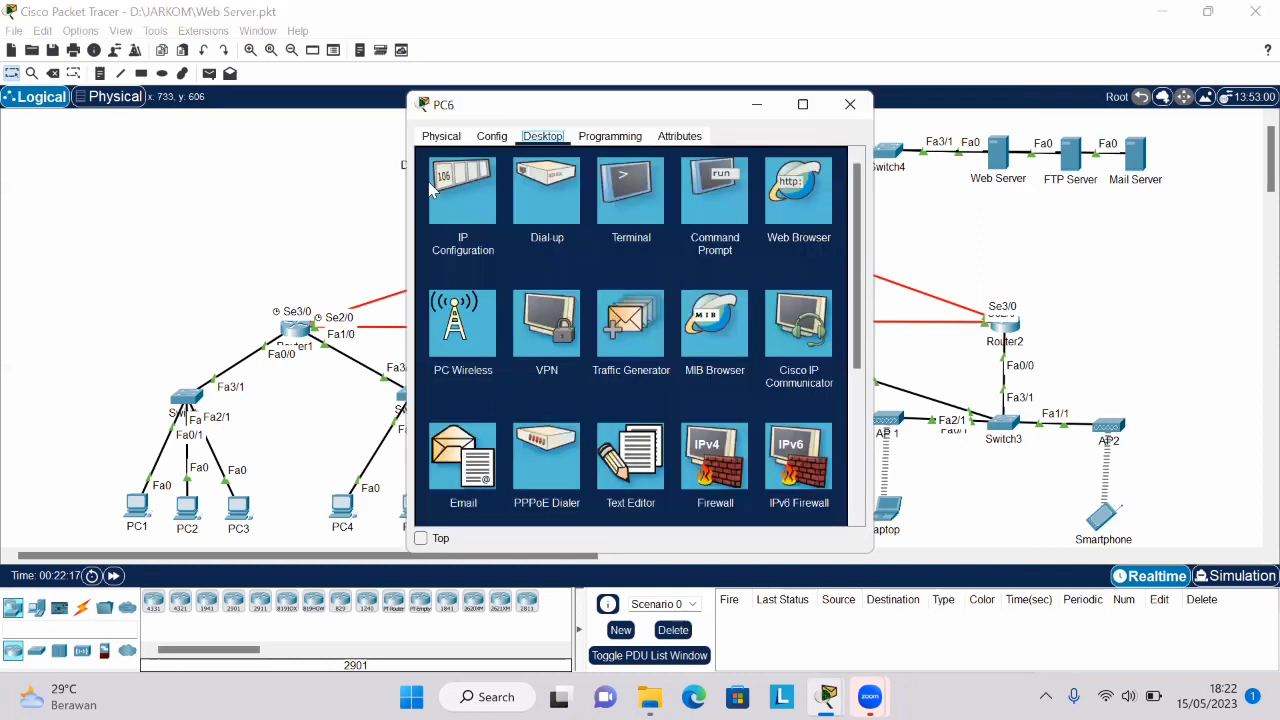
- Open PC6's IP configuration, check its IPv4 address and subnet mask, and close the device window
click(506, 206)
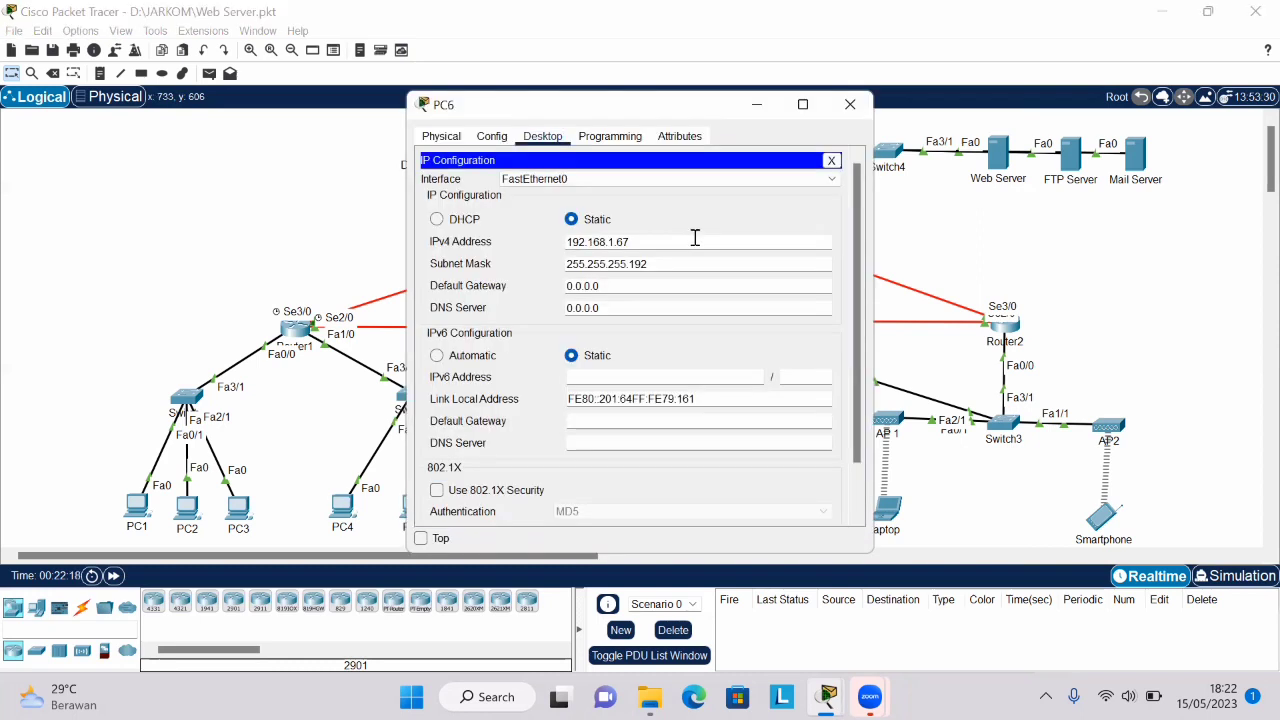
double_click(566, 242)
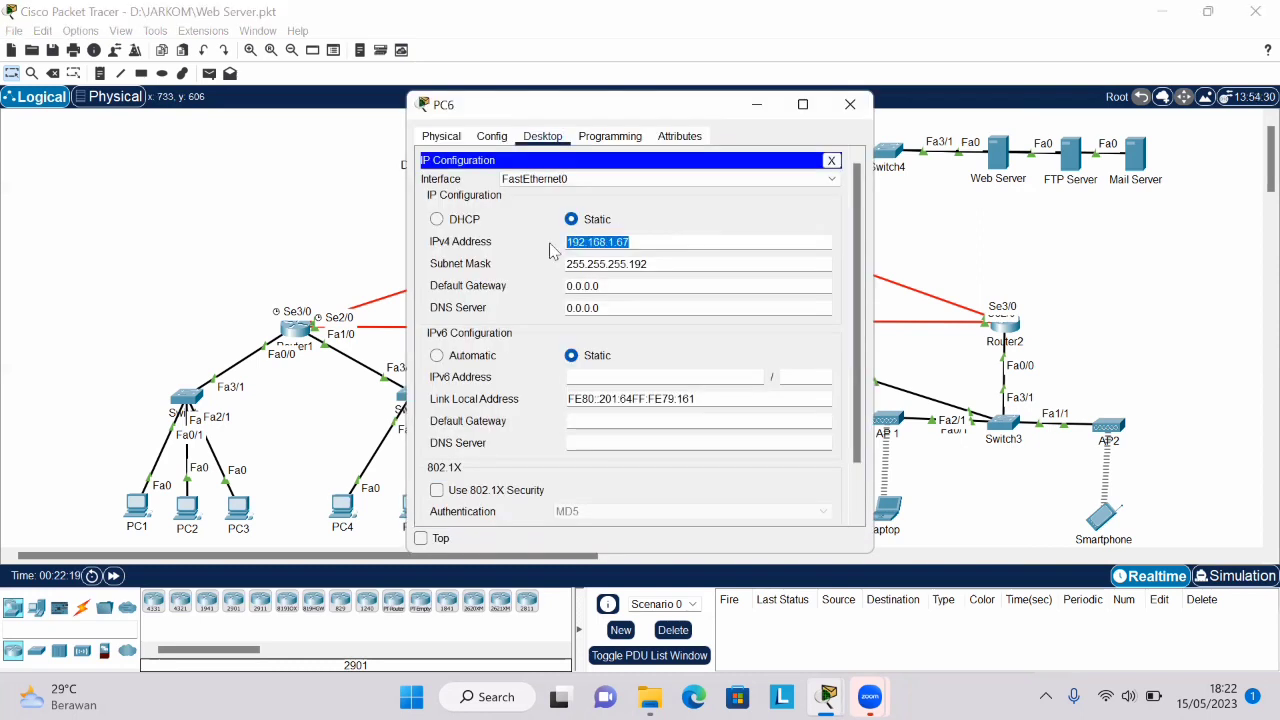
click(664, 265)
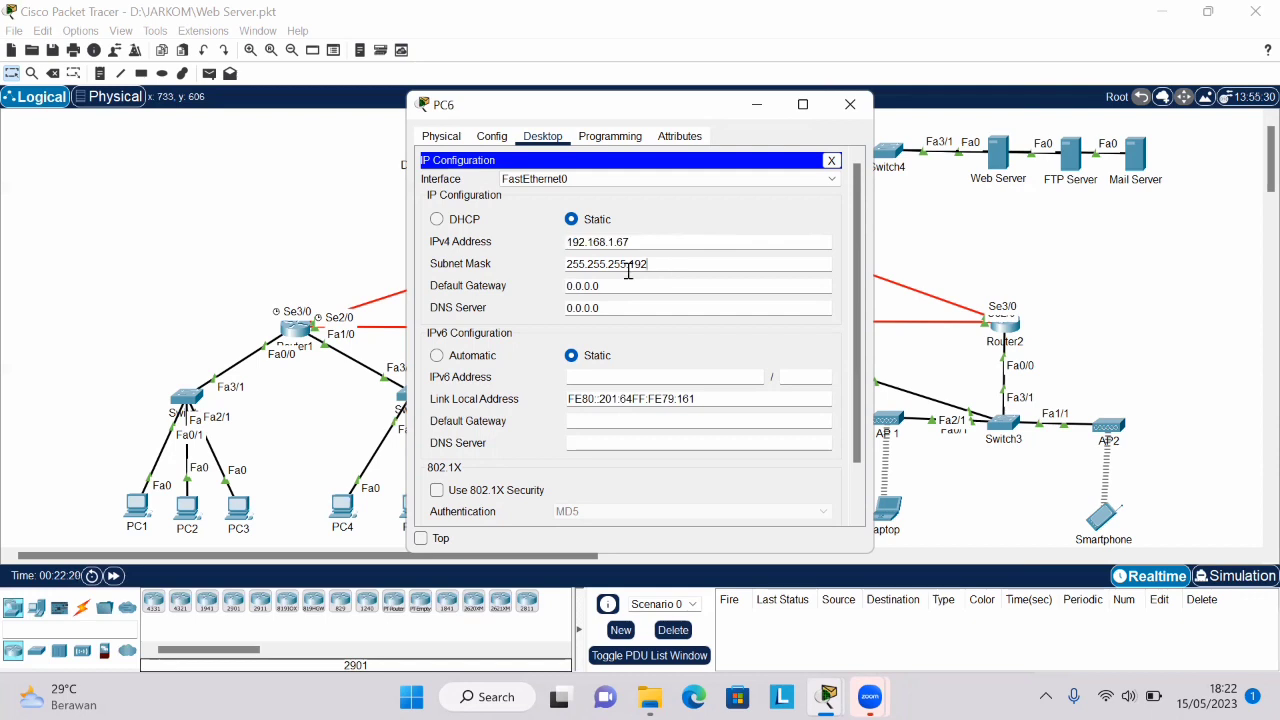
double_click(566, 264)
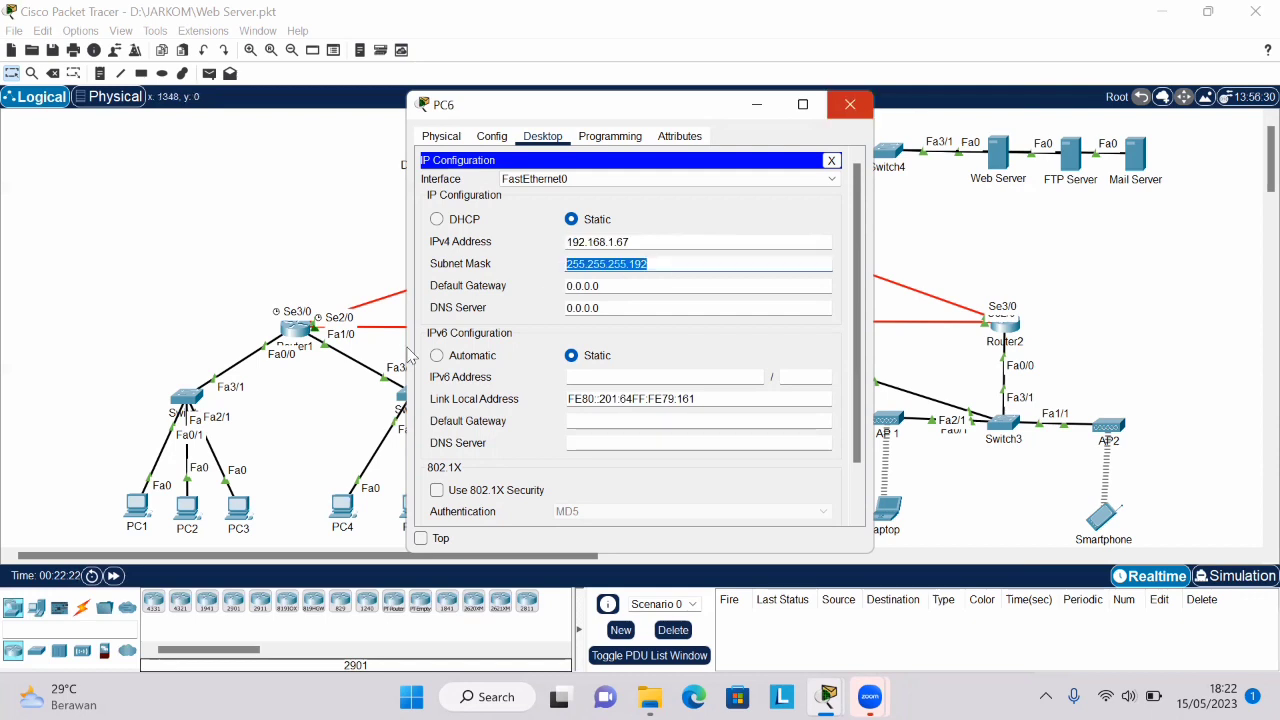
click(850, 105)
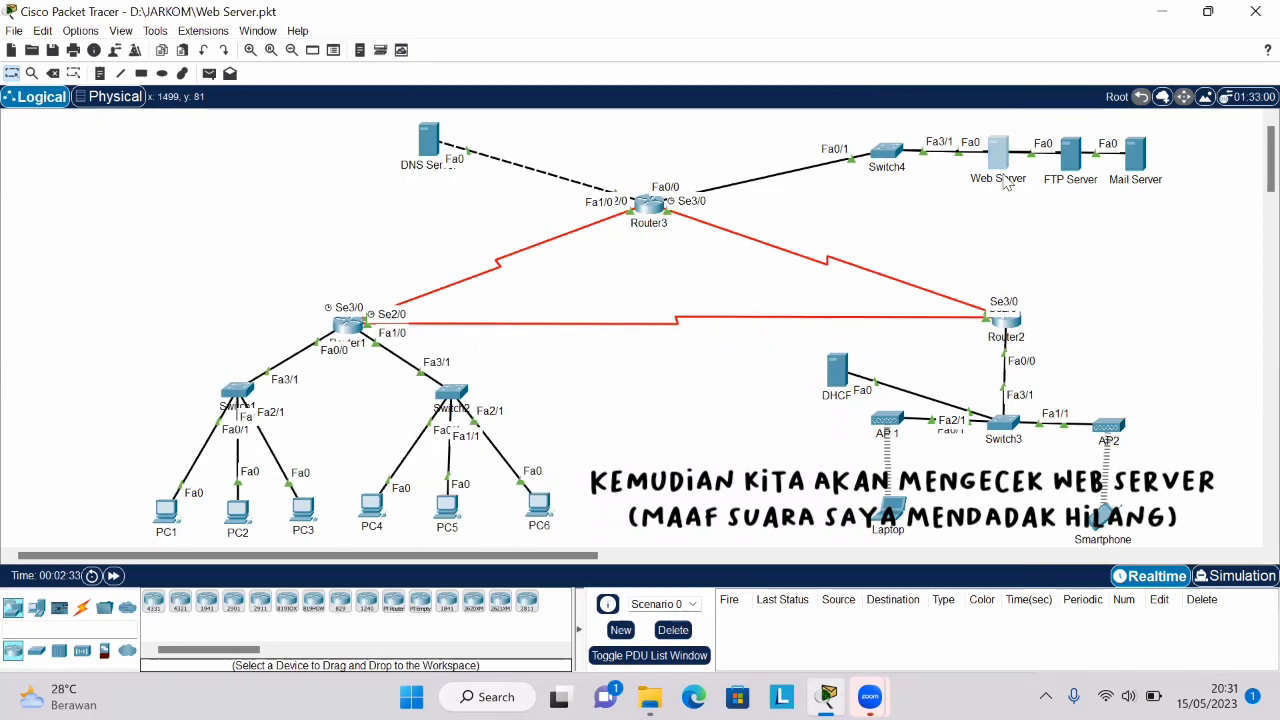
- Open the Web Server's IP configuration and check its IPv4 address, subnet mask and default gateway
click(1000, 160)
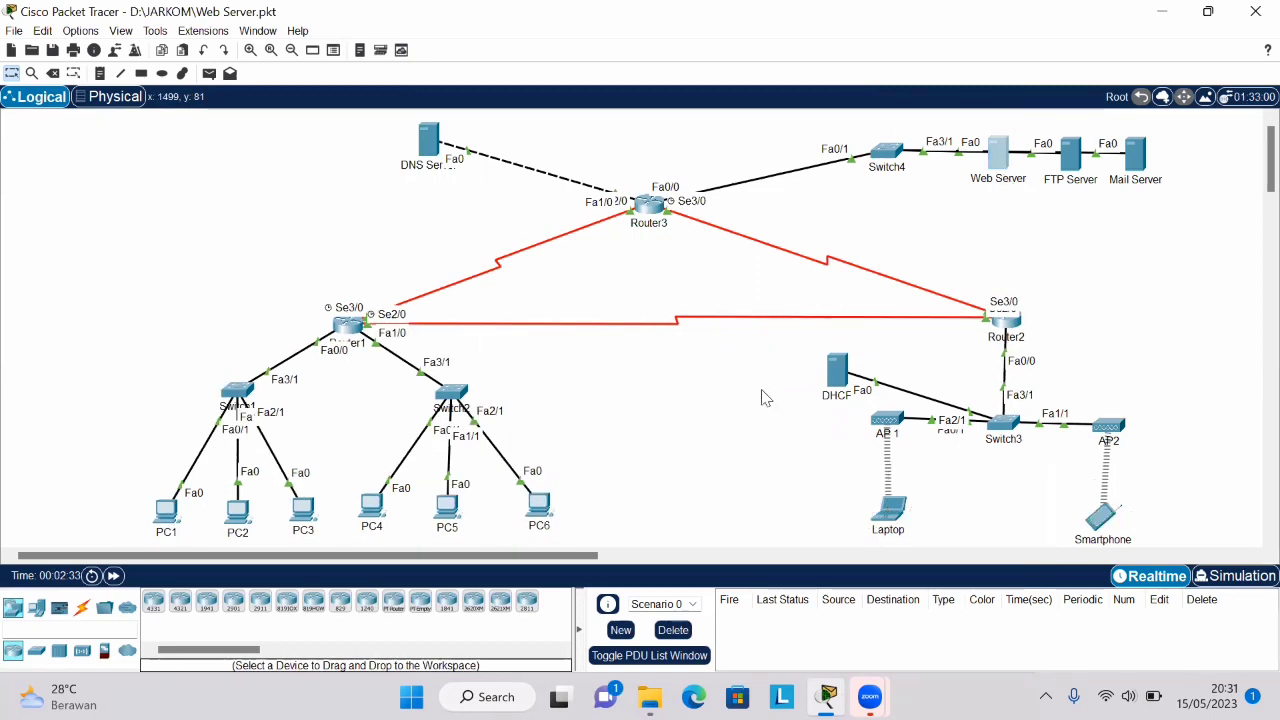
click(468, 212)
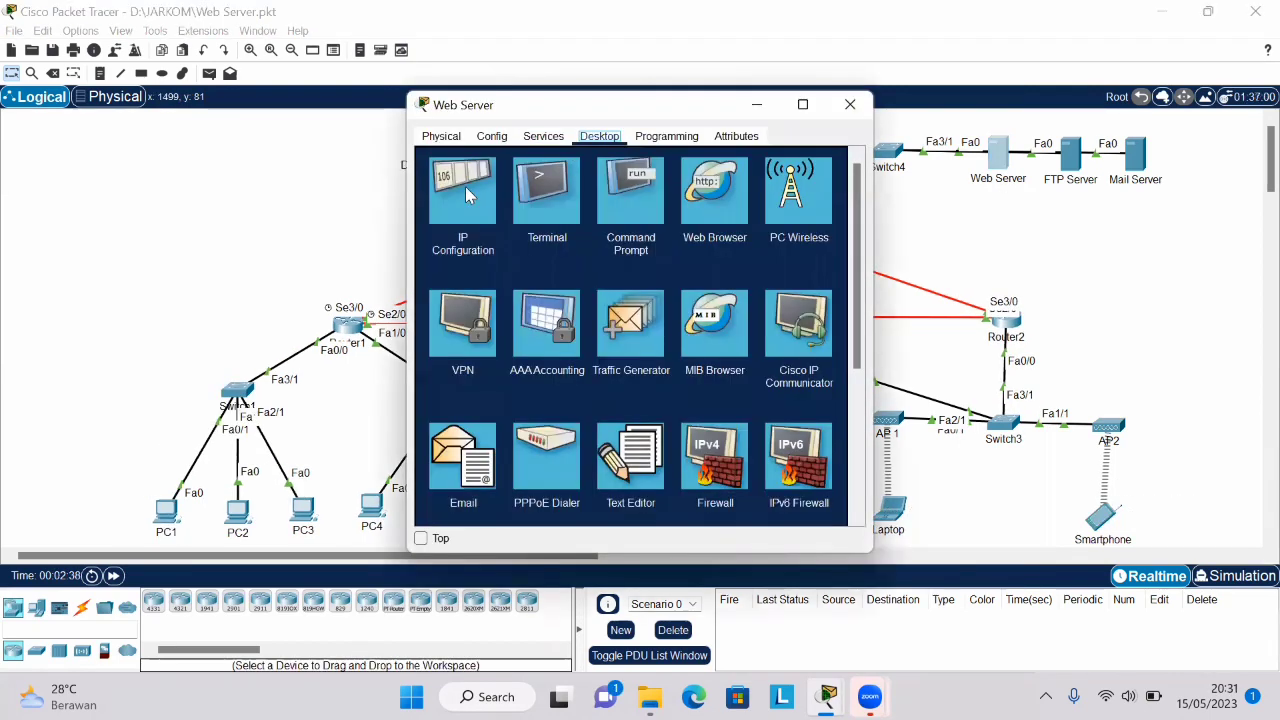
click(465, 188)
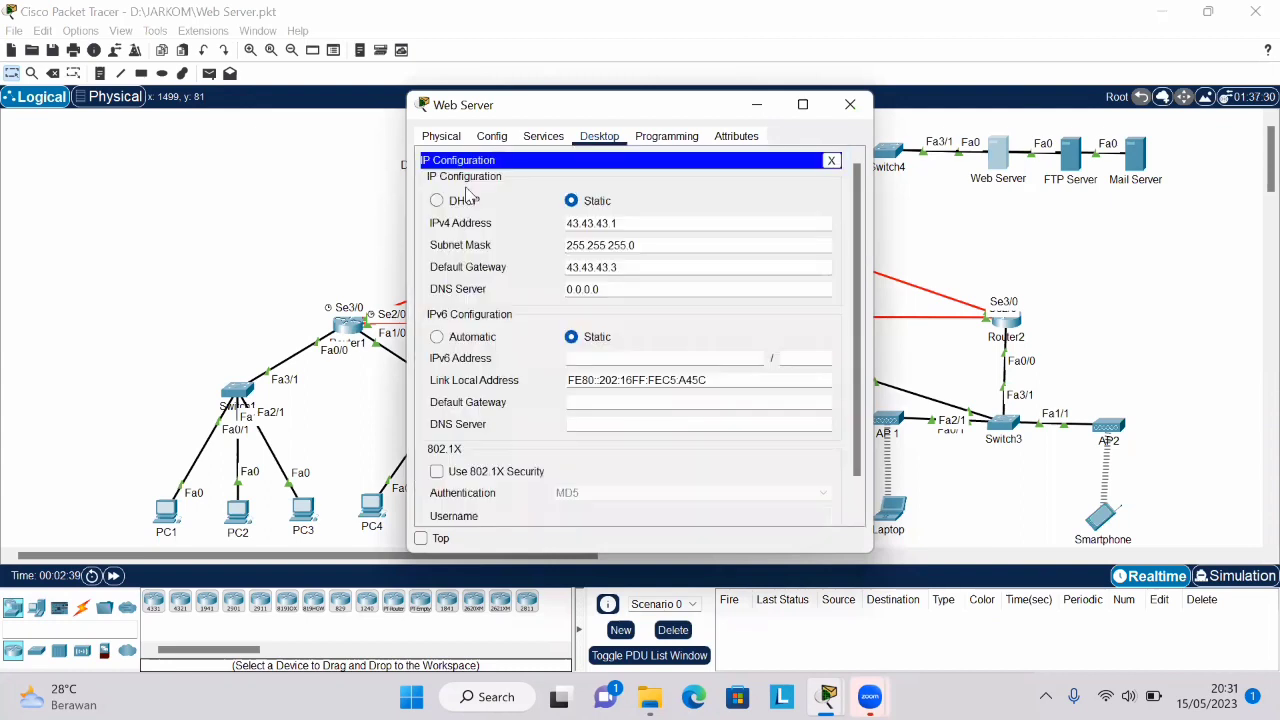
click(649, 222)
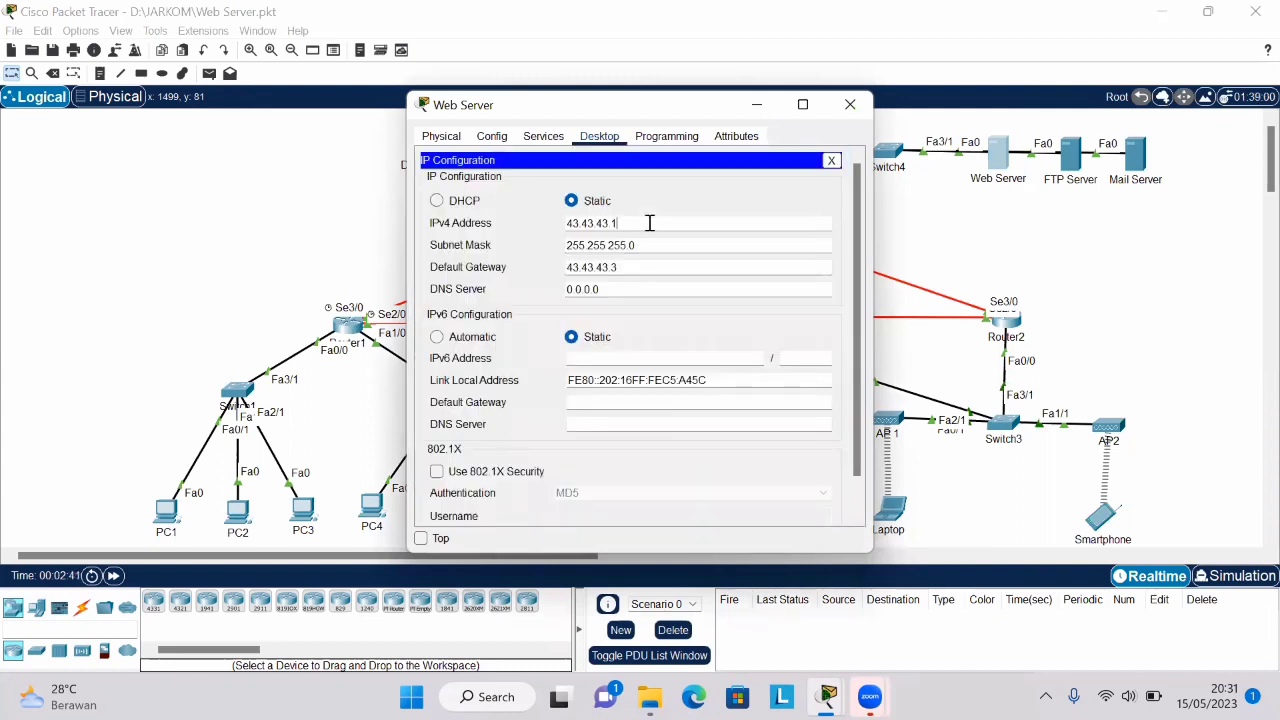
double_click(560, 228)
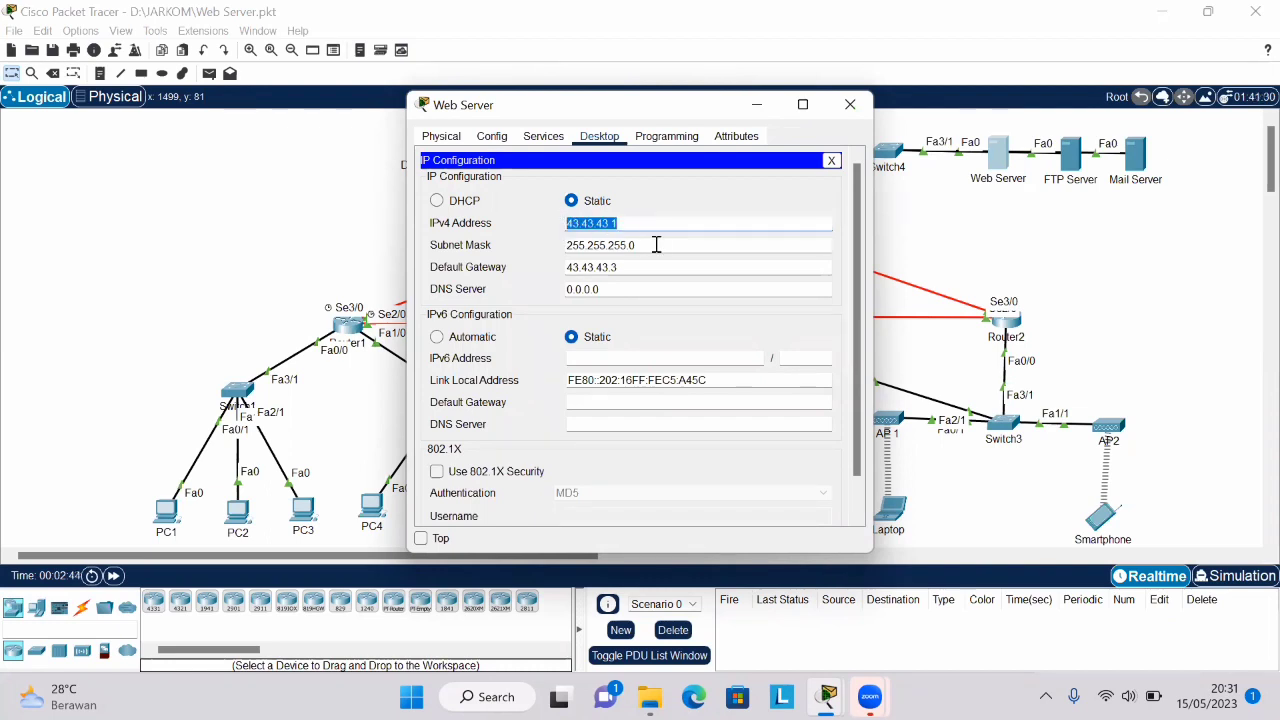
double_click(552, 249)
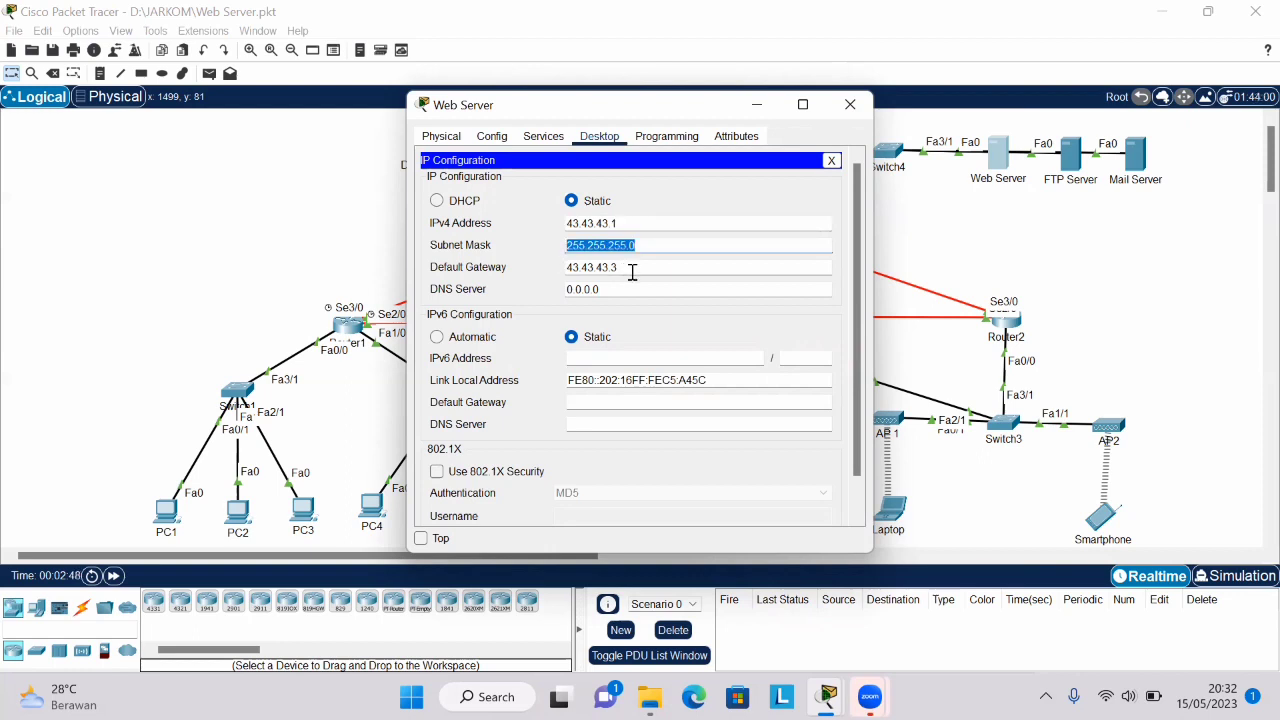
double_click(565, 268)
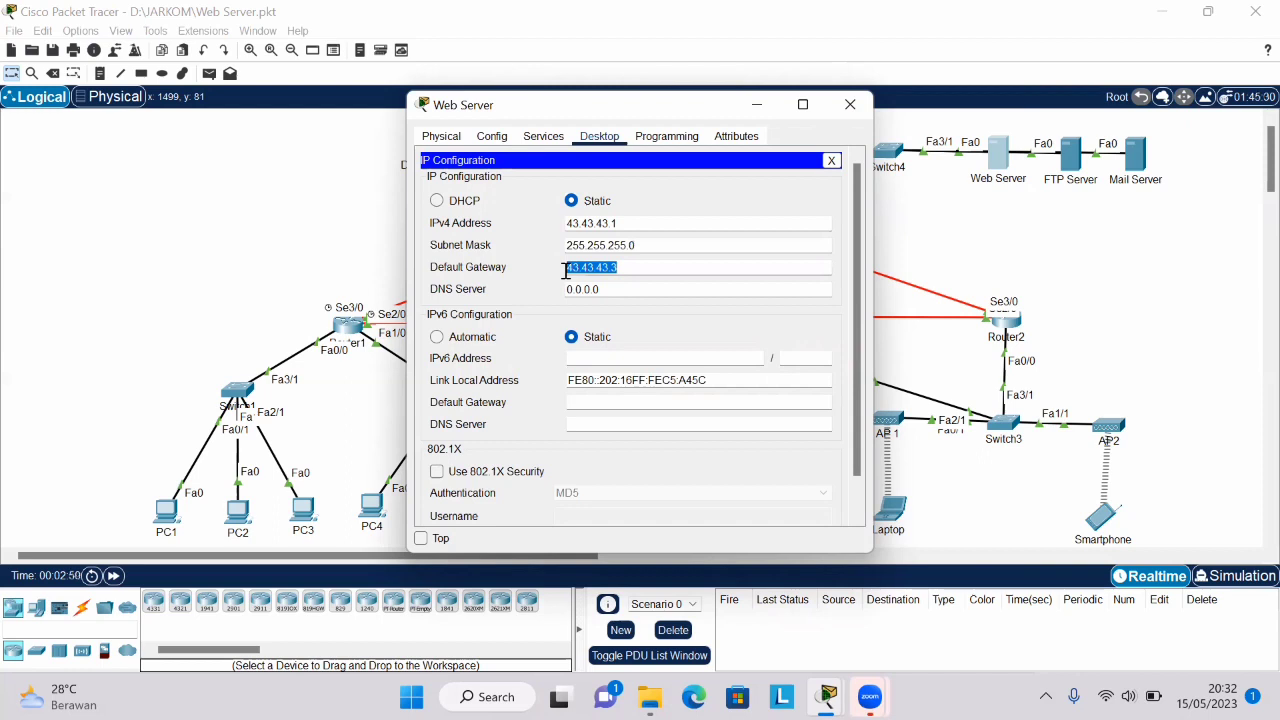
- Open index.html for editing in the Web Server's HTTP service, review its HTML code and save the file
click(543, 136)
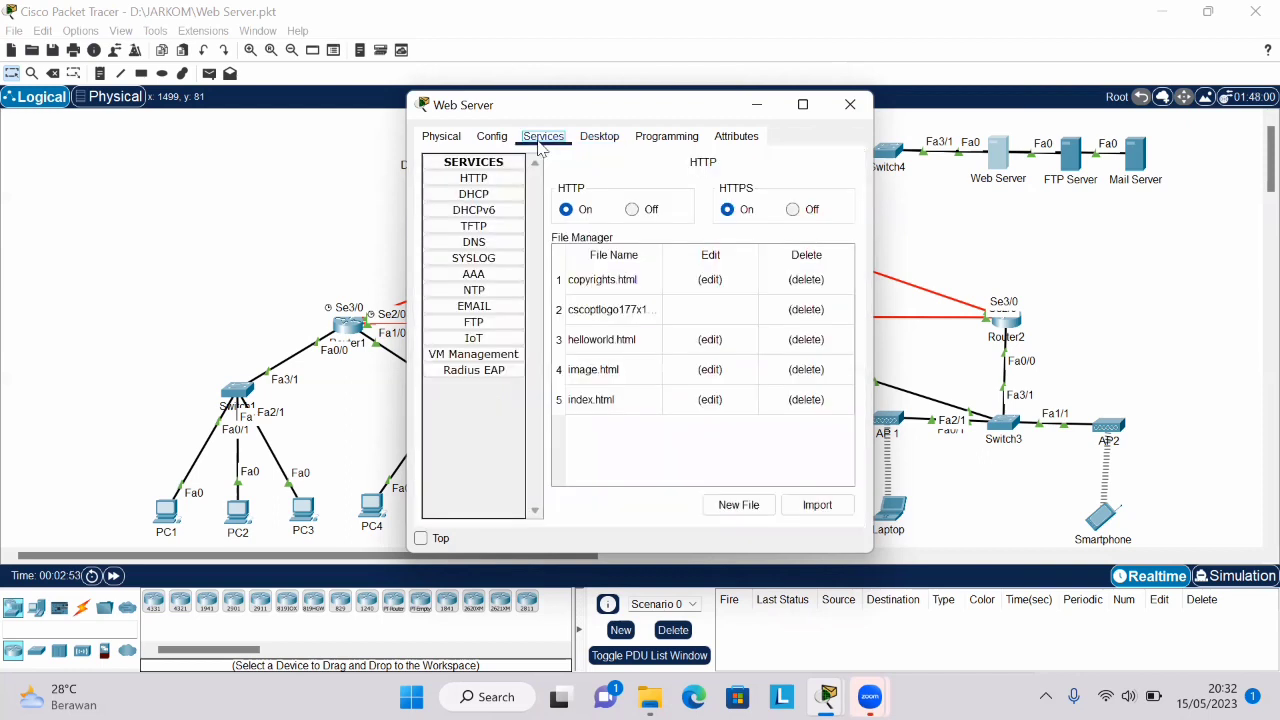
click(506, 226)
click(711, 400)
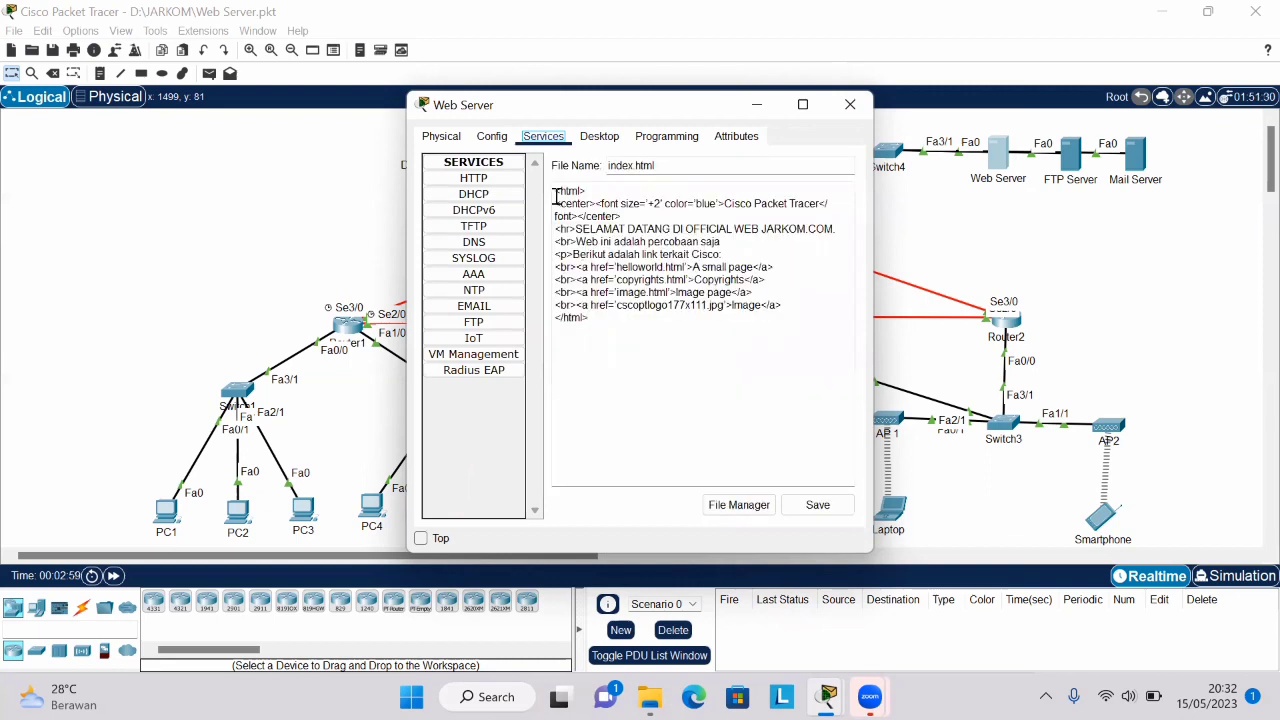
drag(557, 192, 663, 360)
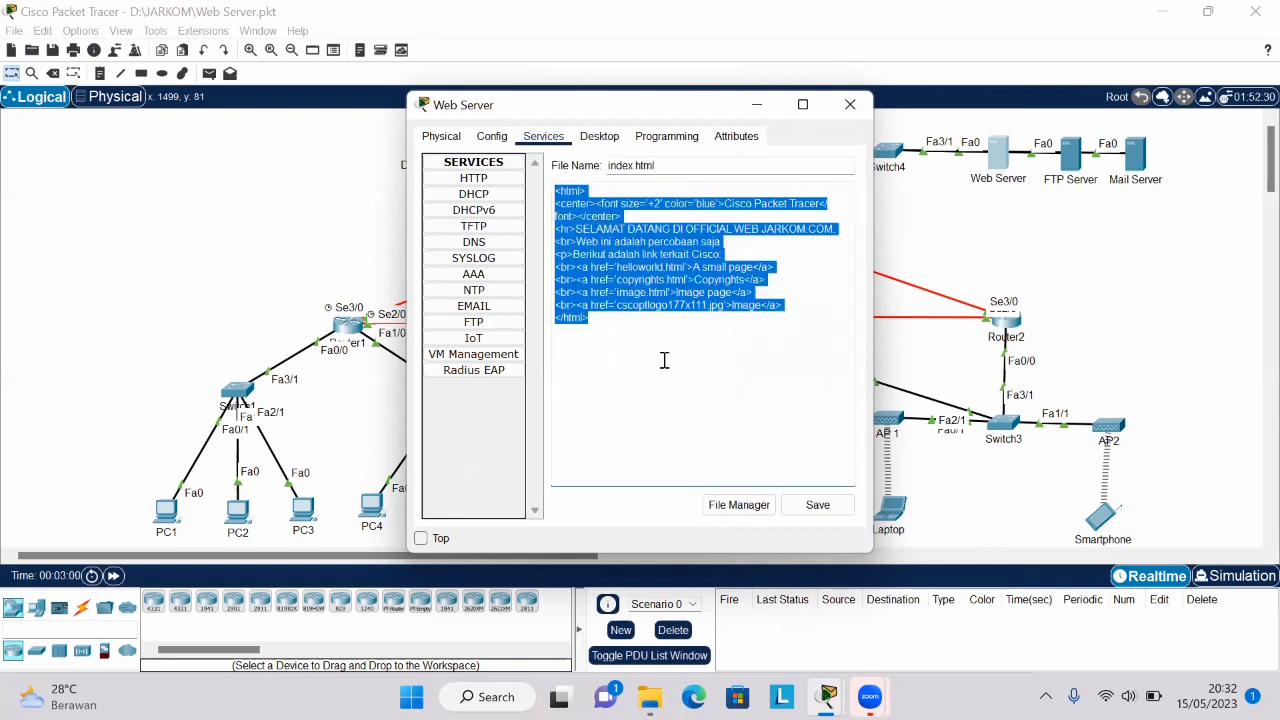
click(843, 495)
click(820, 504)
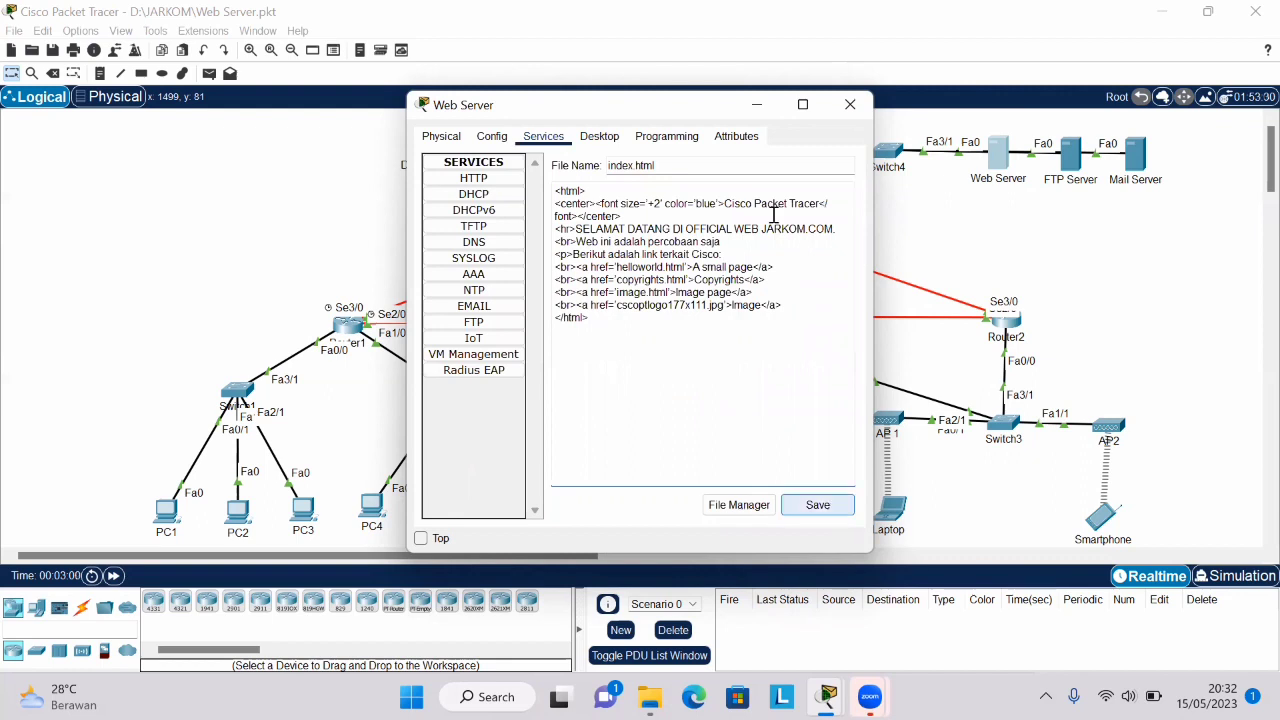
- Close the Web Server window, open PC1's Web Browser and bring its window to the front
click(851, 108)
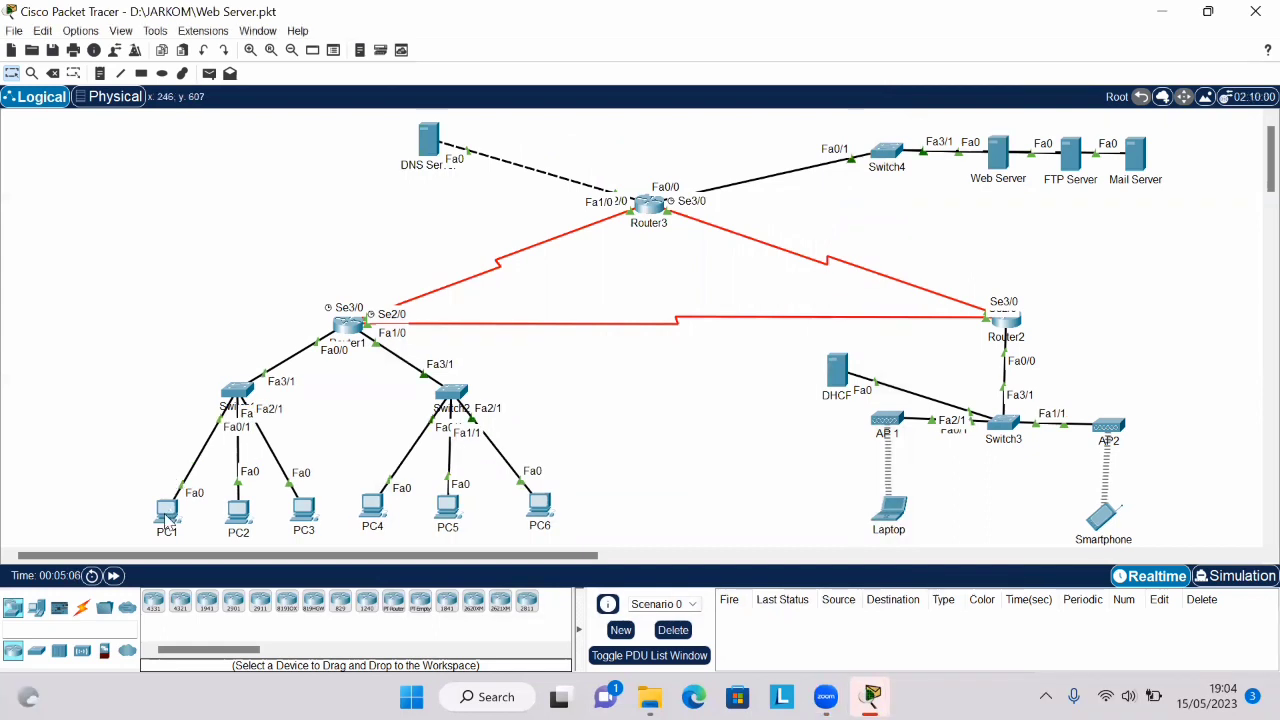
click(165, 517)
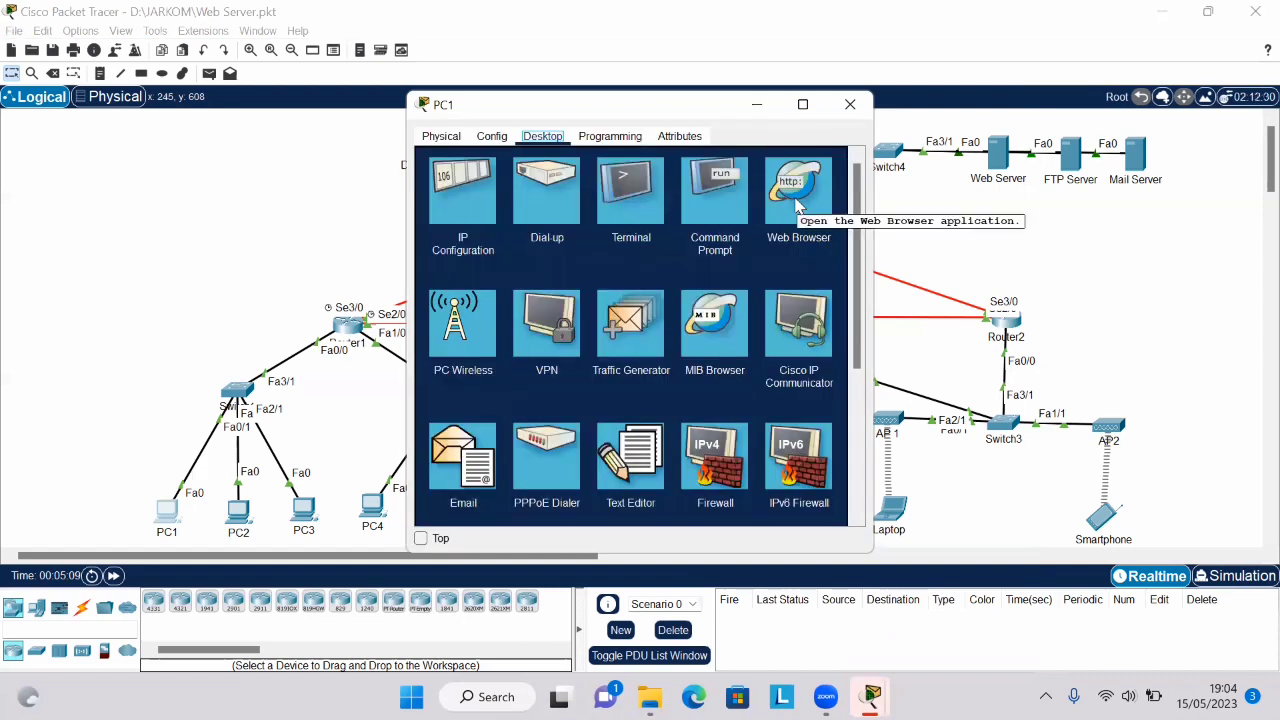
click(797, 205)
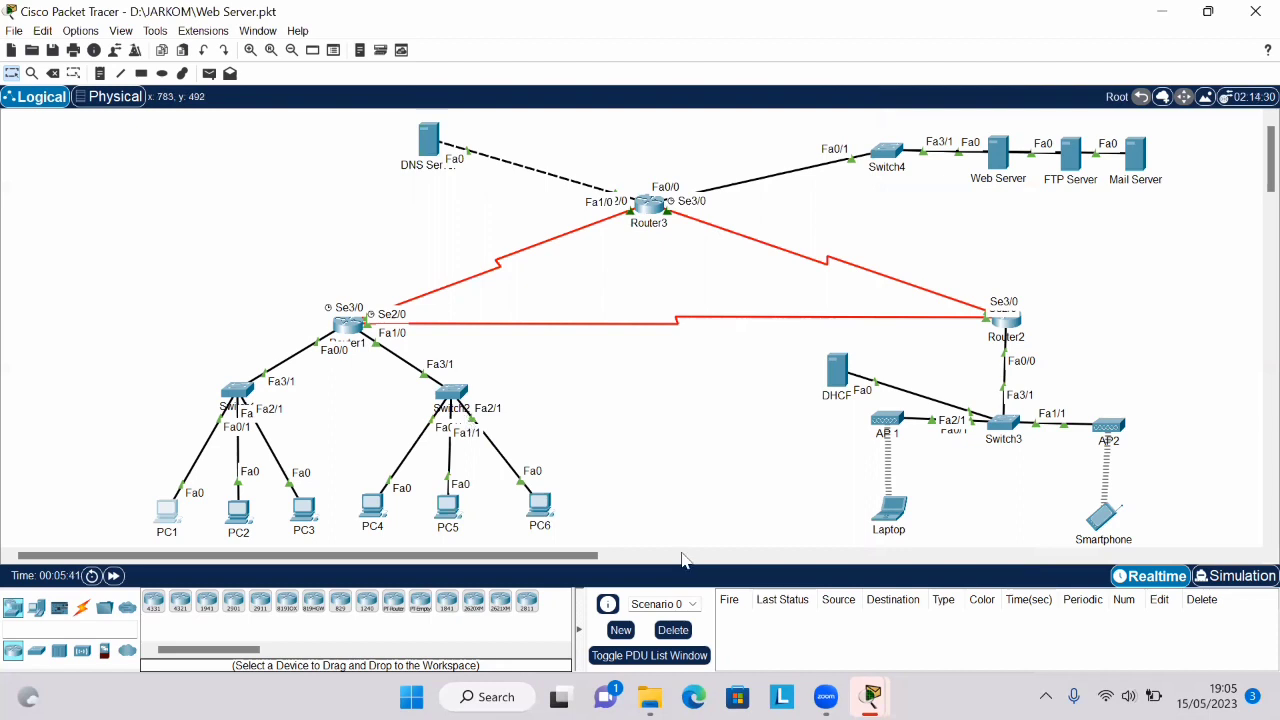
mouse_move(872, 697)
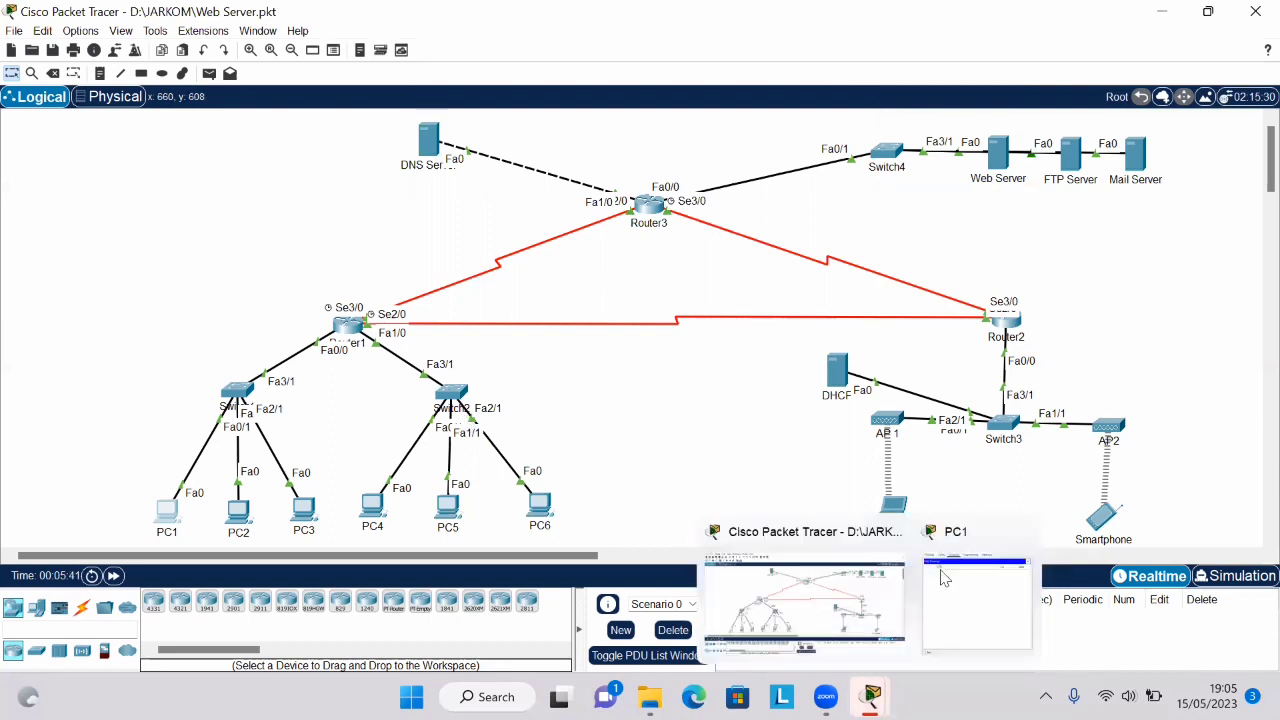
click(943, 578)
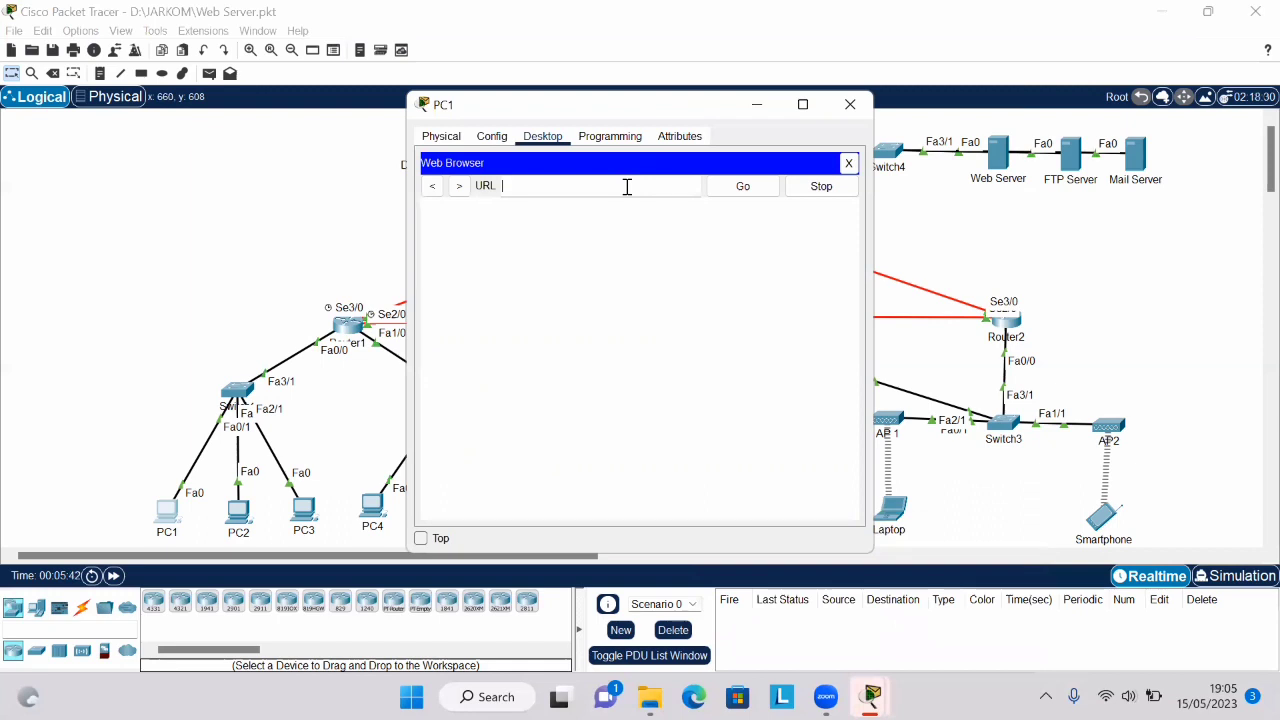
text(http://43.43.43.1)
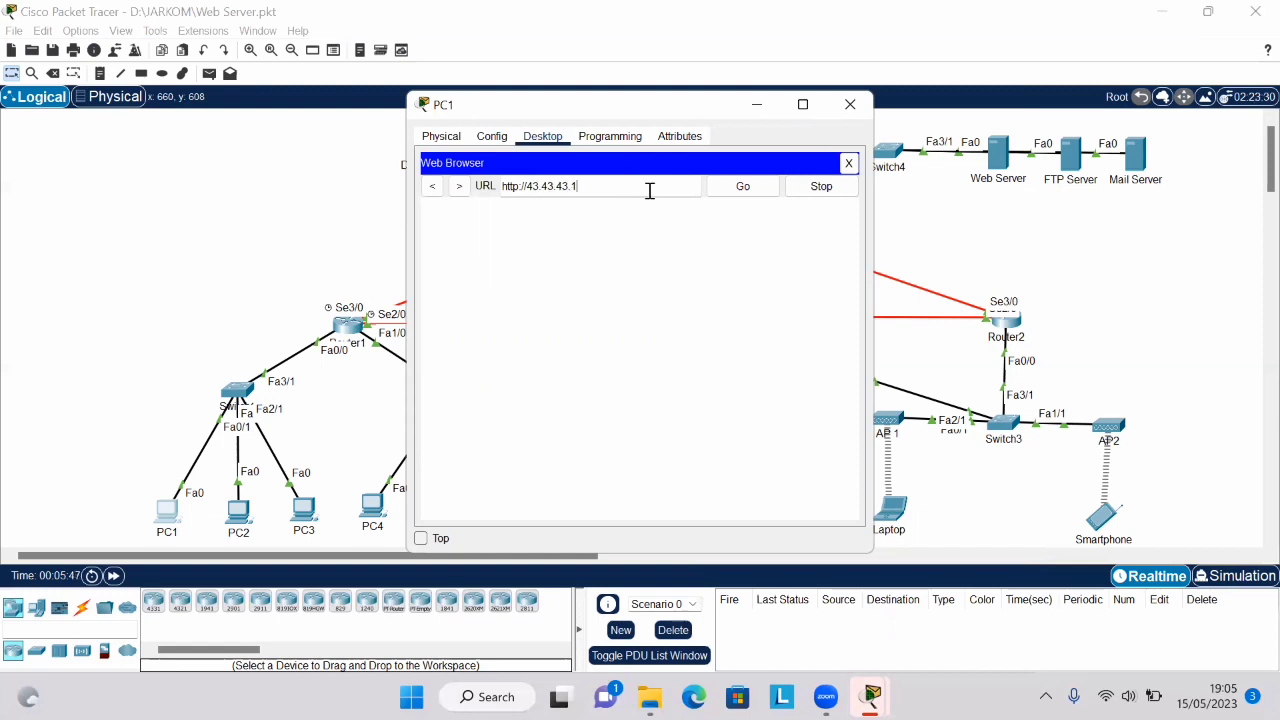
click(731, 196)
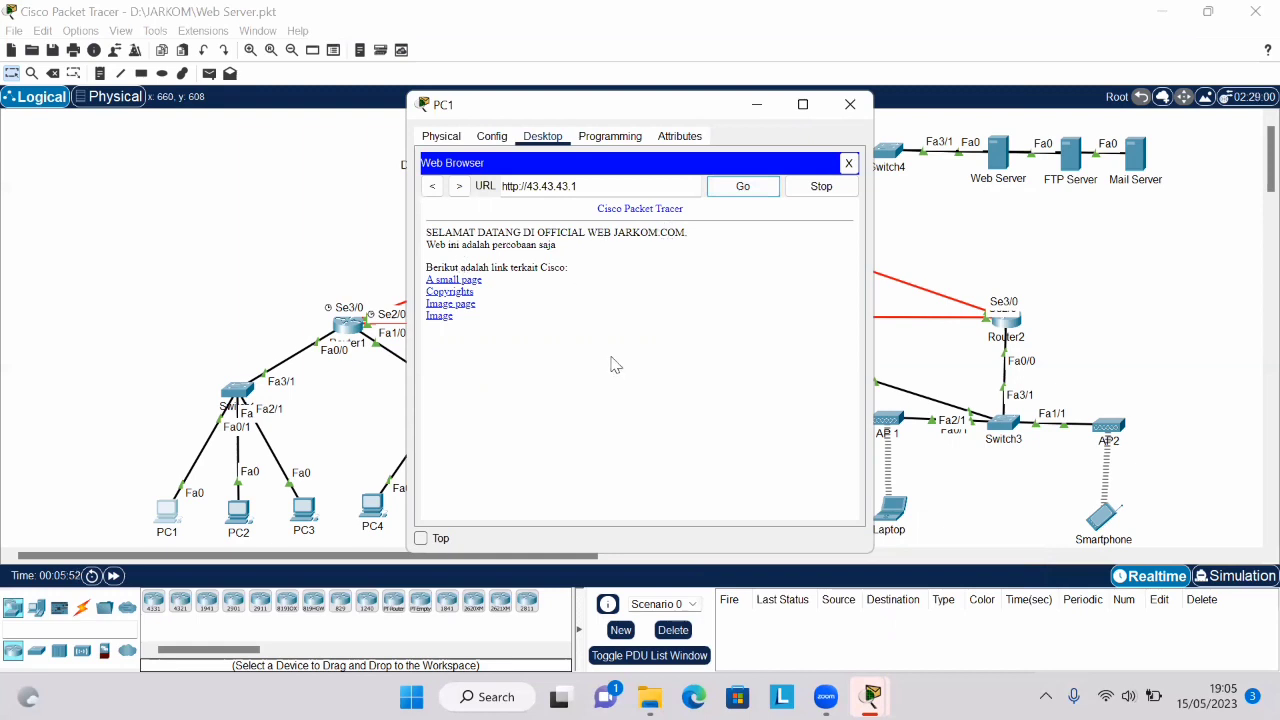
click(845, 108)
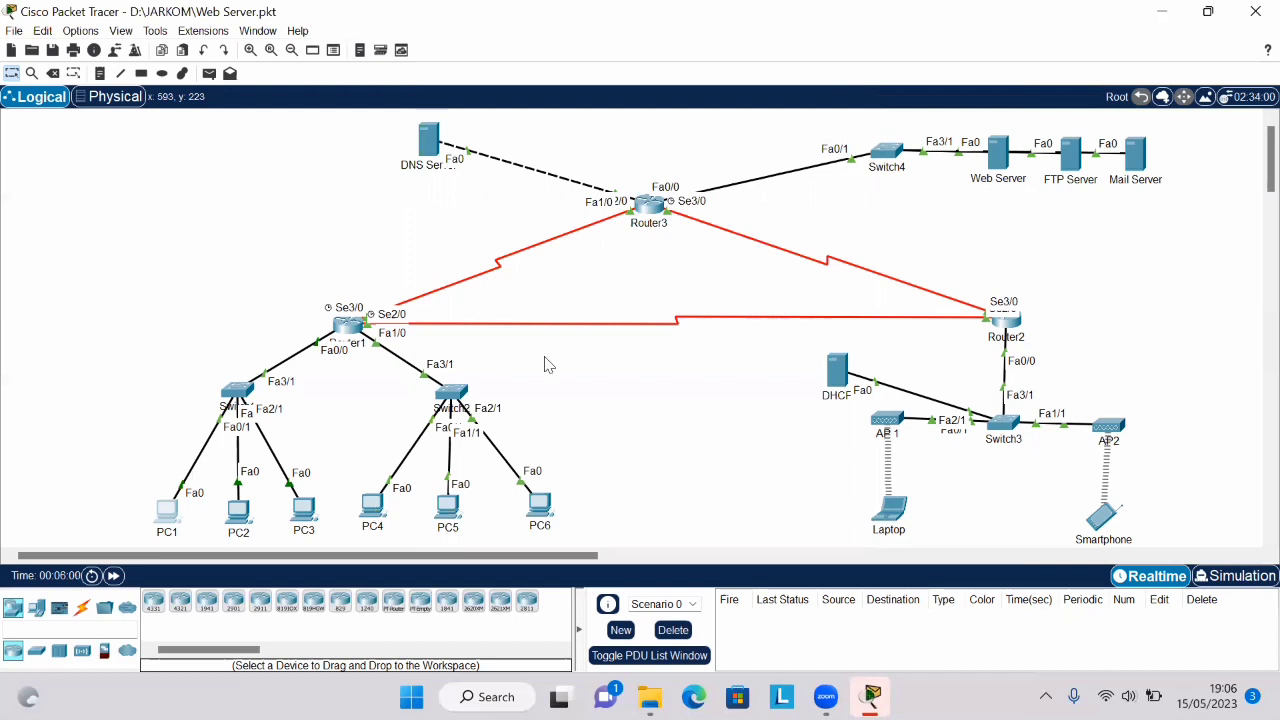
click(373, 508)
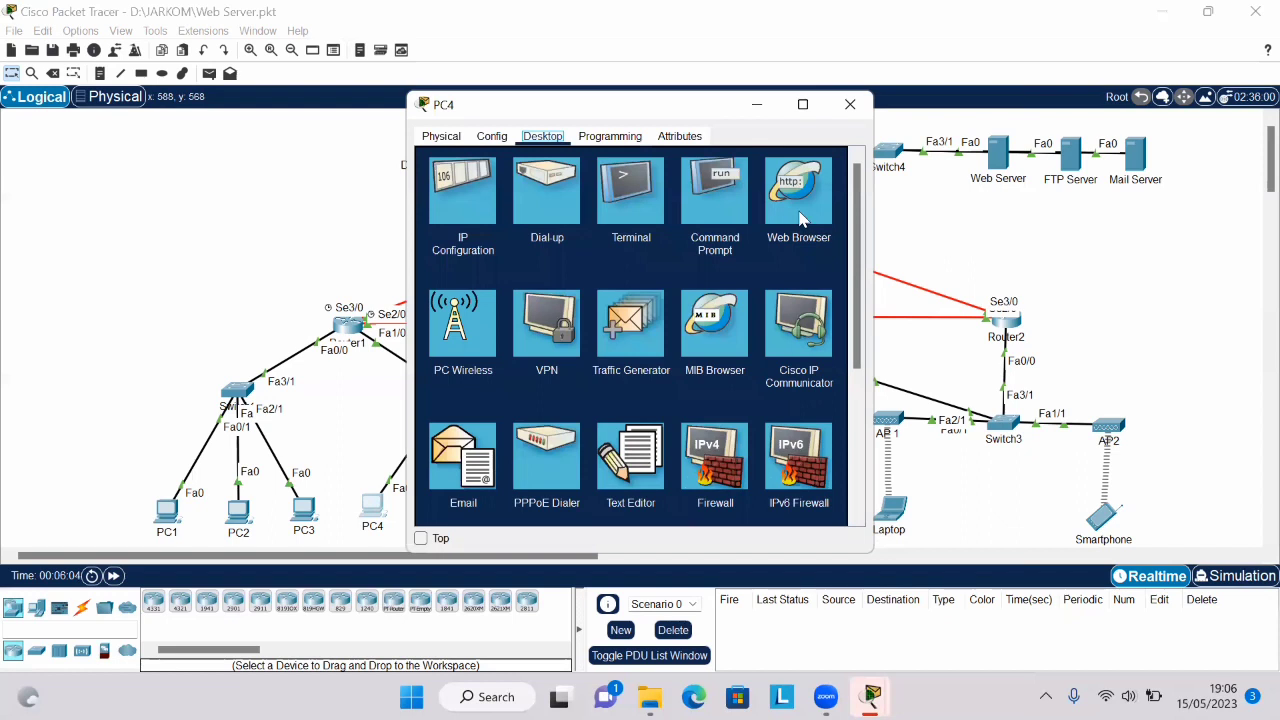
click(800, 219)
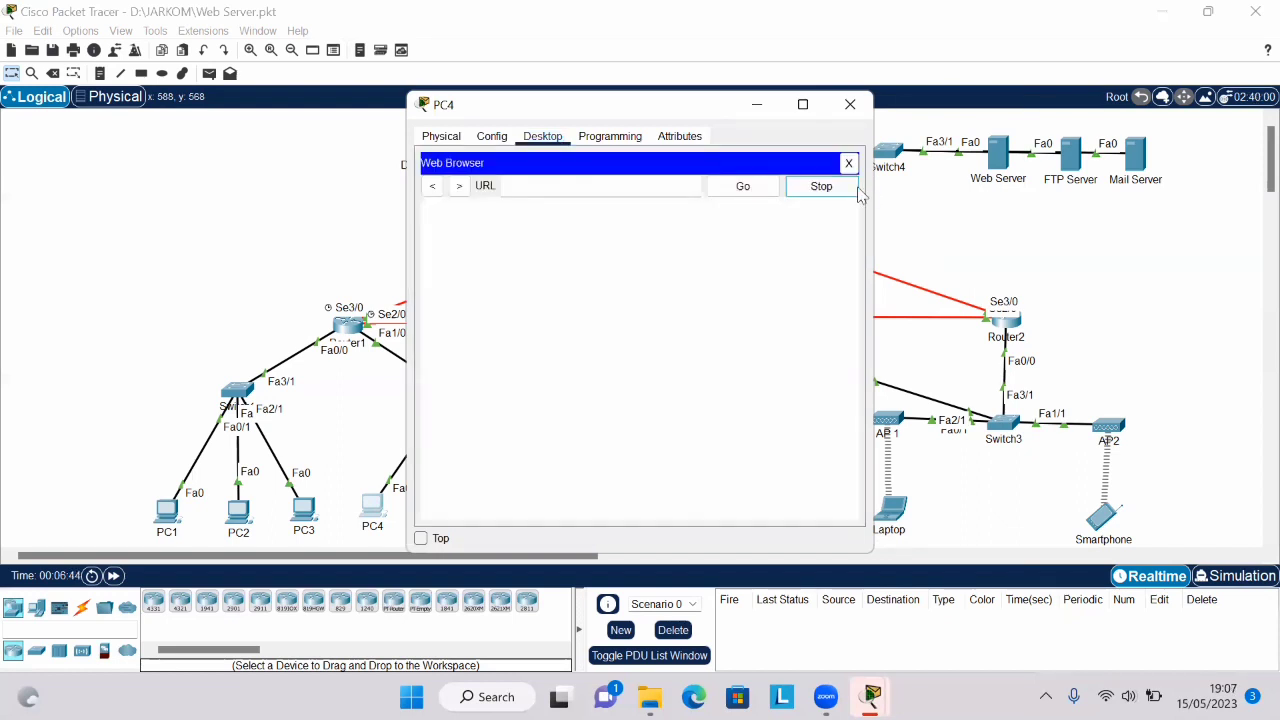
click(664, 188)
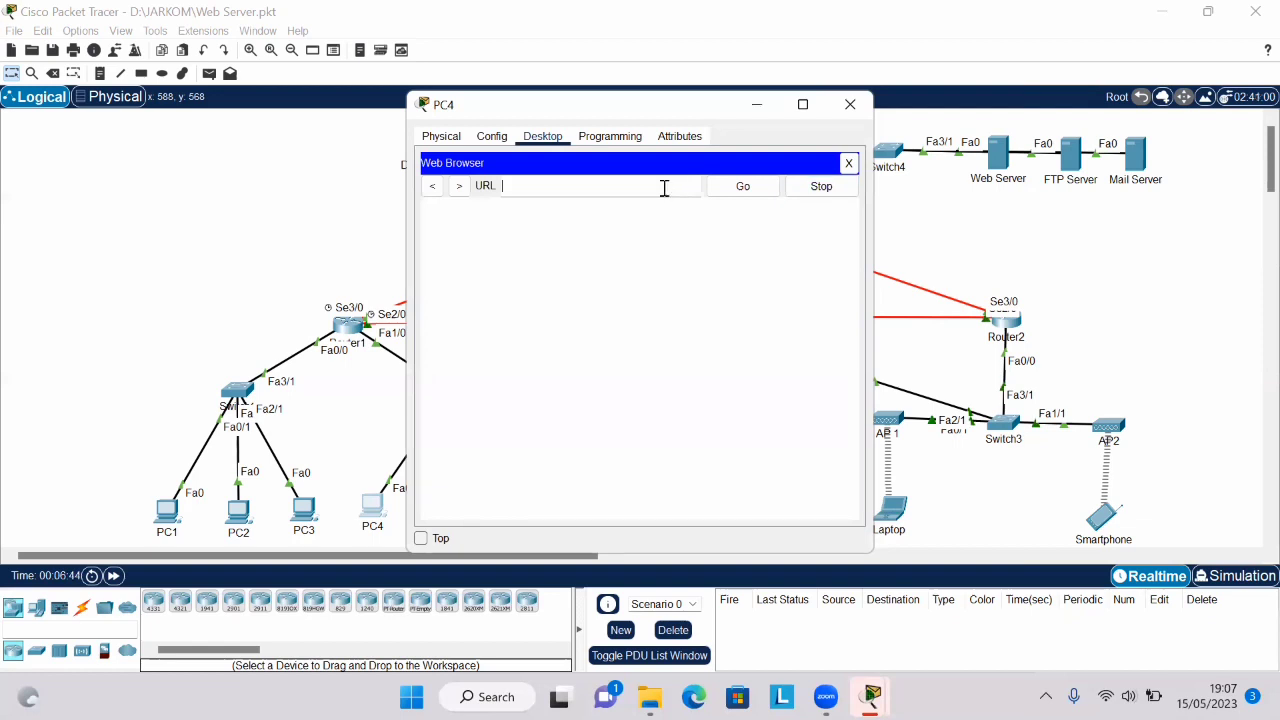
text(http://43.43.43.1)
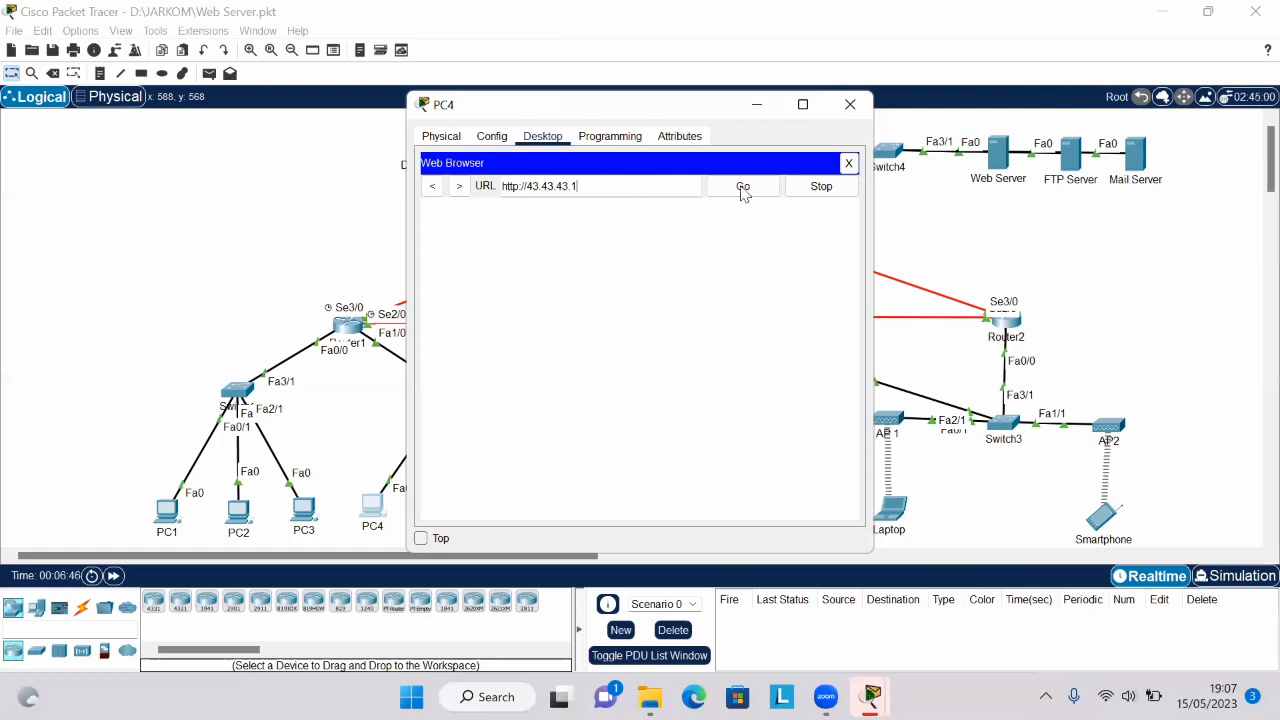
click(743, 187)
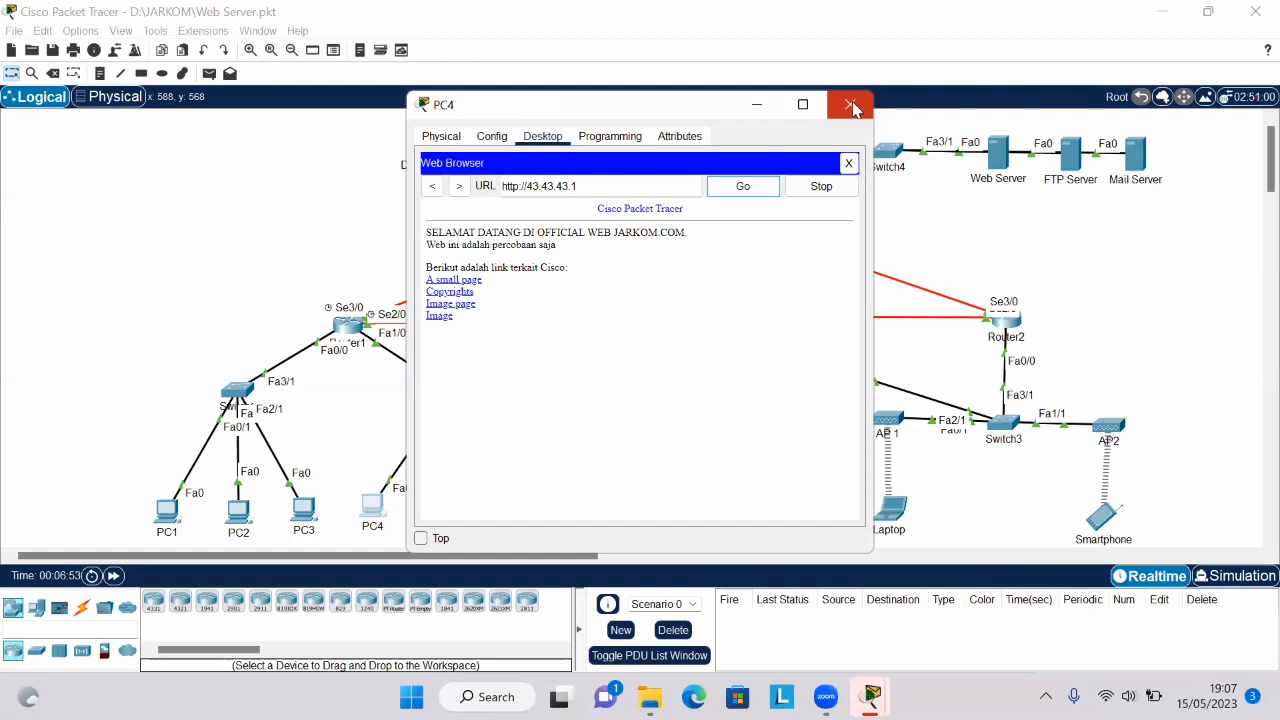
click(851, 105)
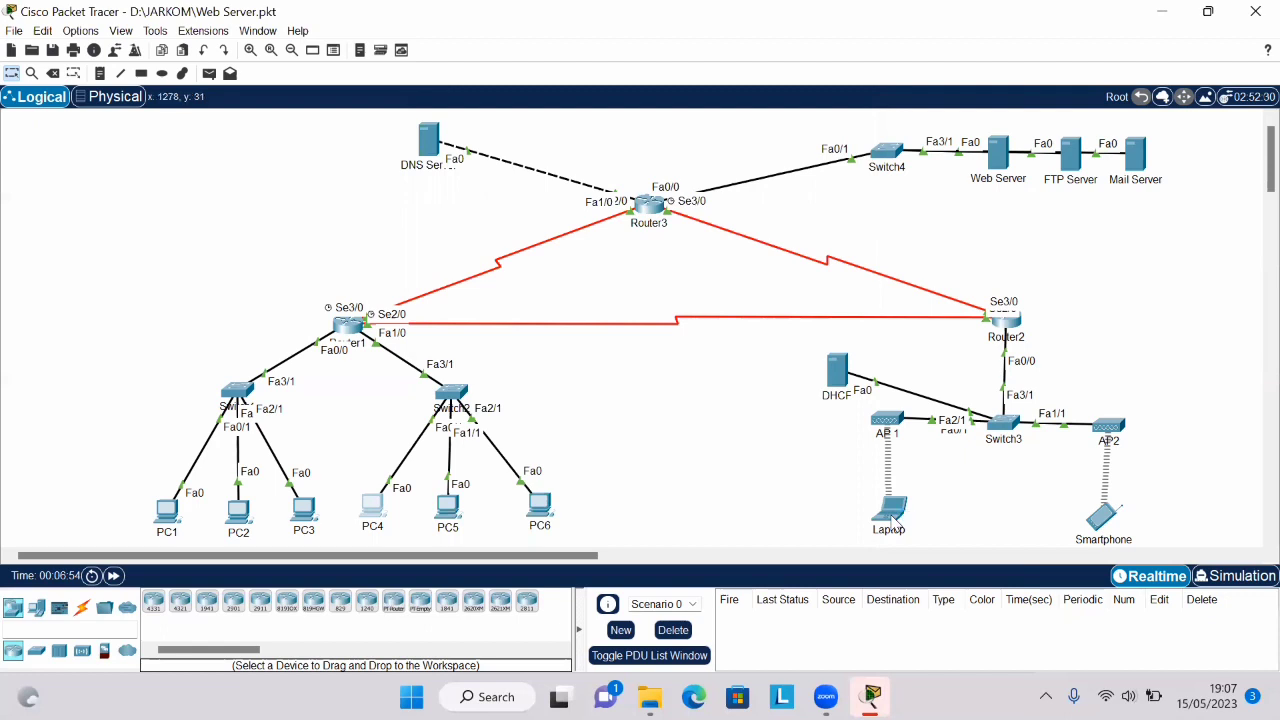
click(891, 515)
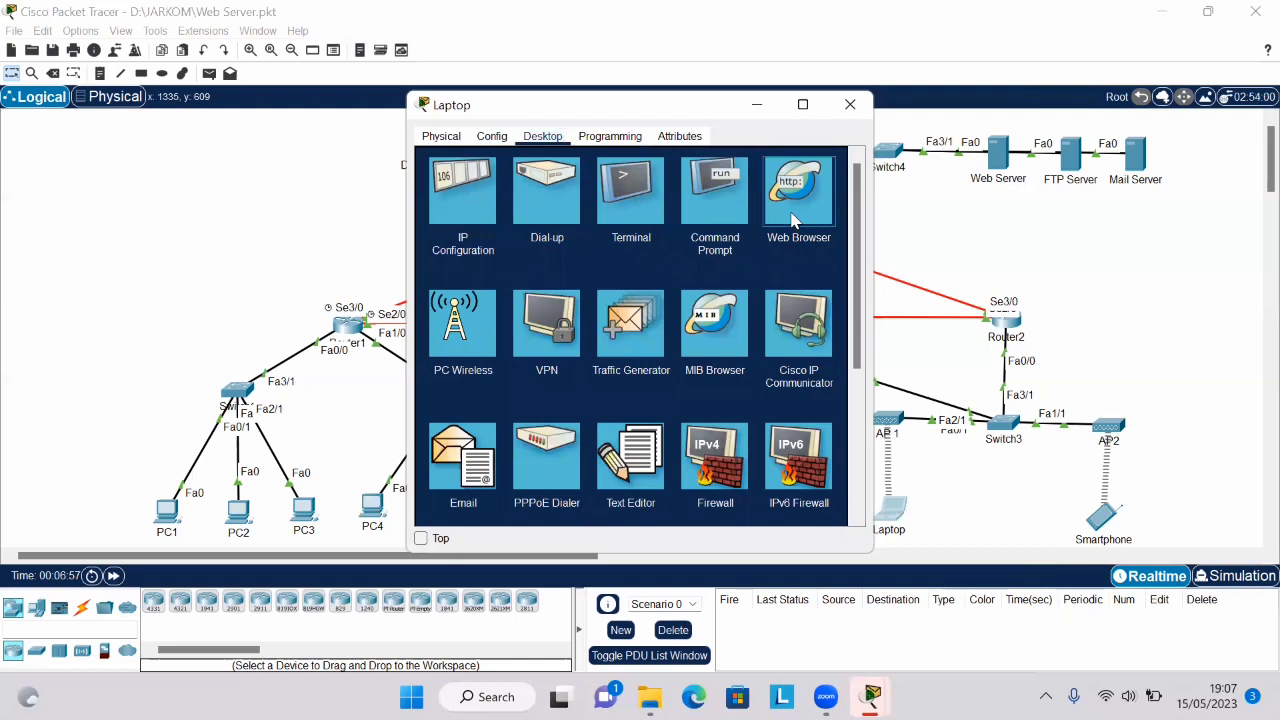
click(793, 220)
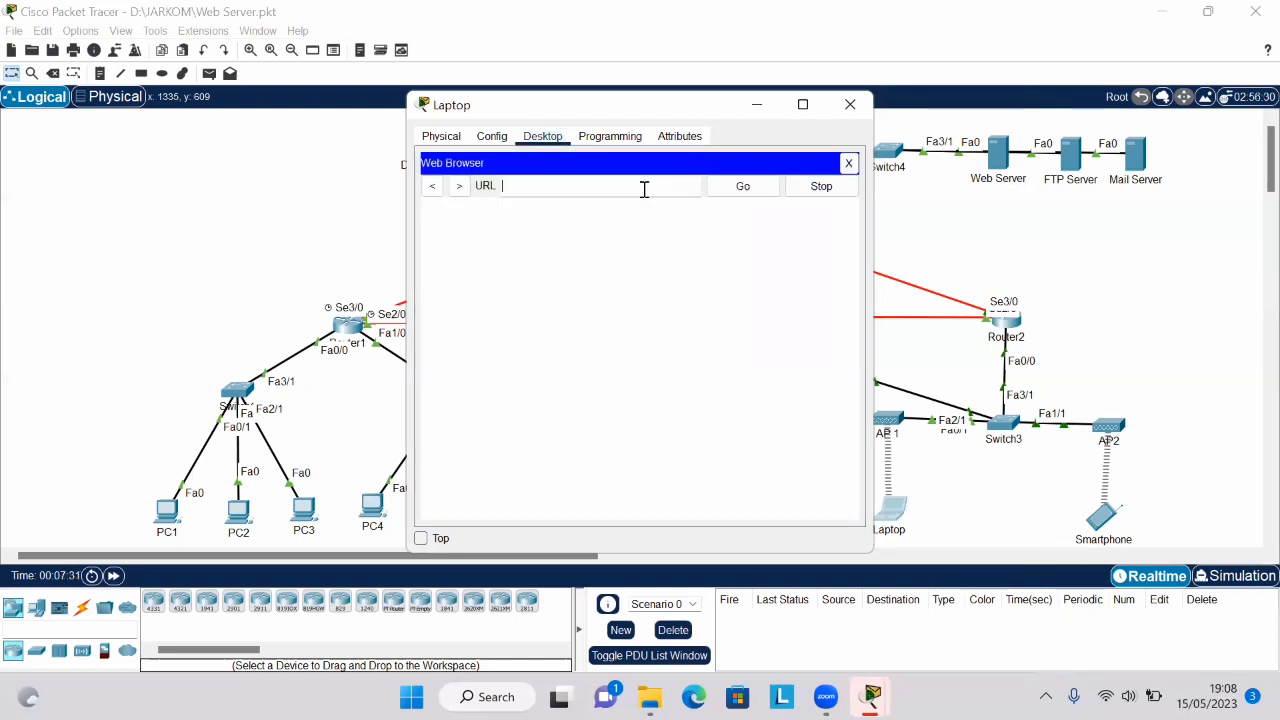
text(http:/)
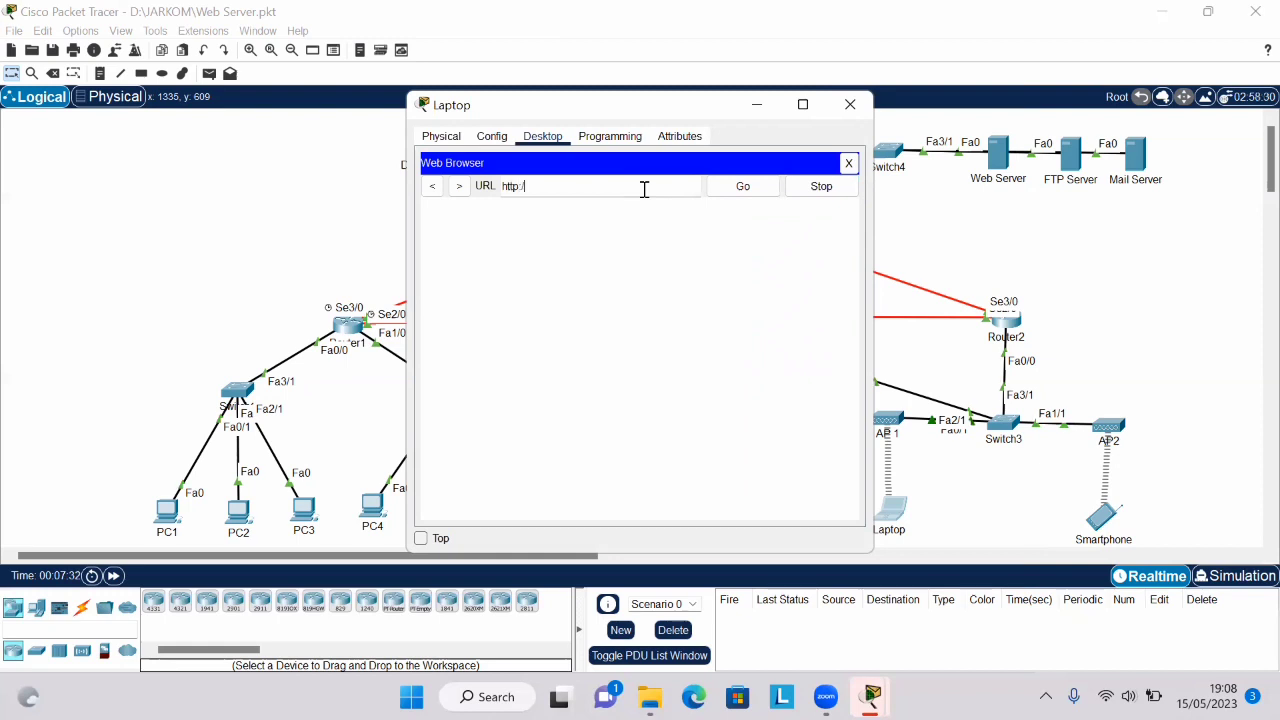
text(/43.43.43.1)
click(733, 188)
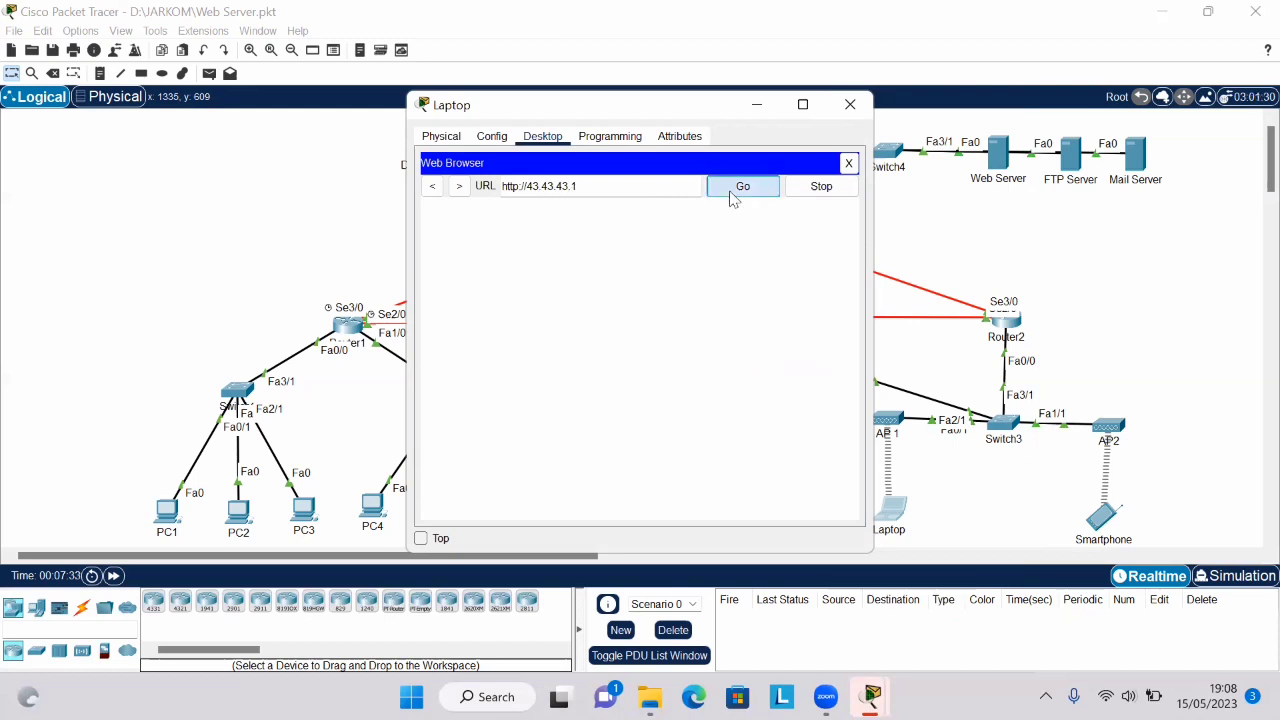
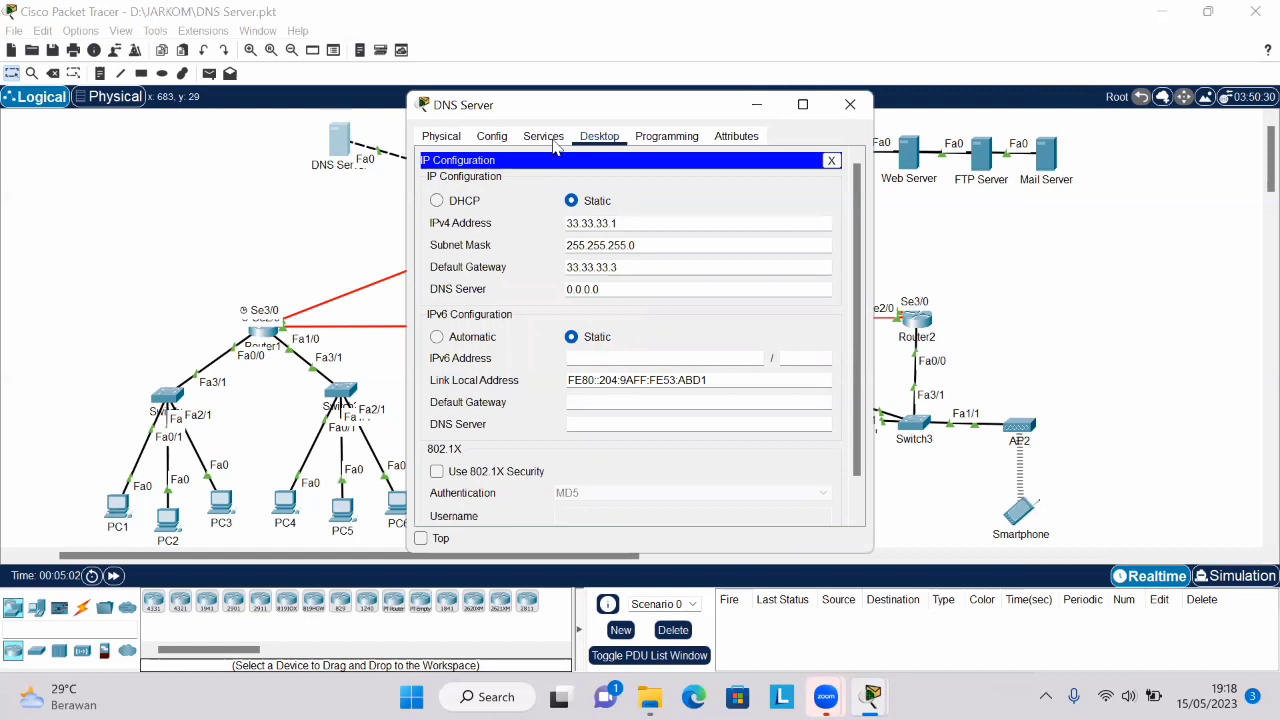
- Review the DNS service's resource records and the available record types on the DNS Server, and close its window
click(550, 140)
click(495, 245)
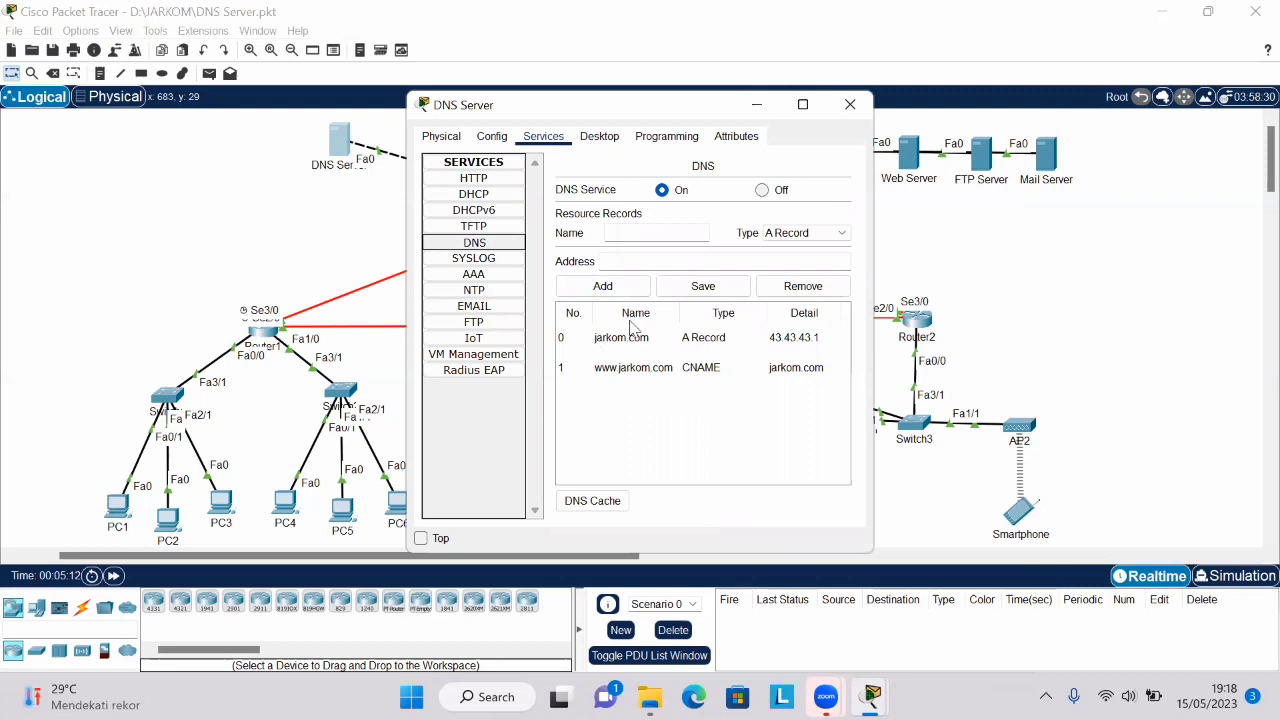
click(652, 234)
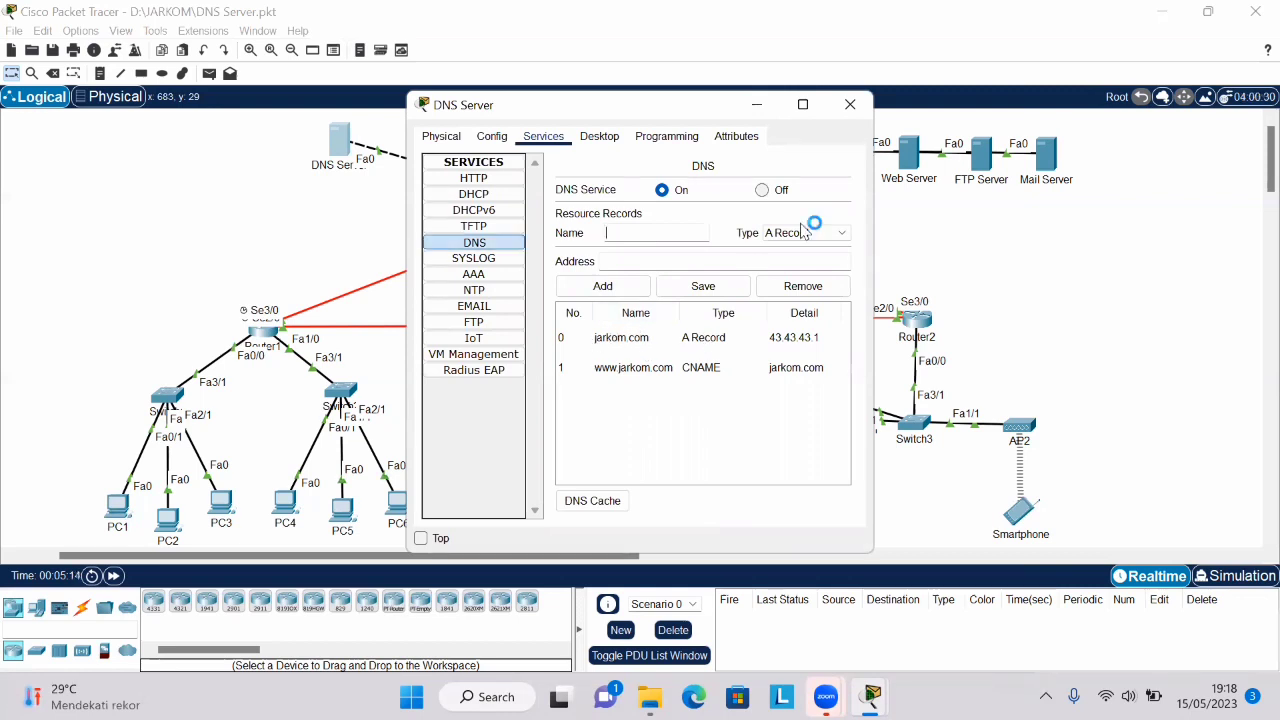
click(708, 263)
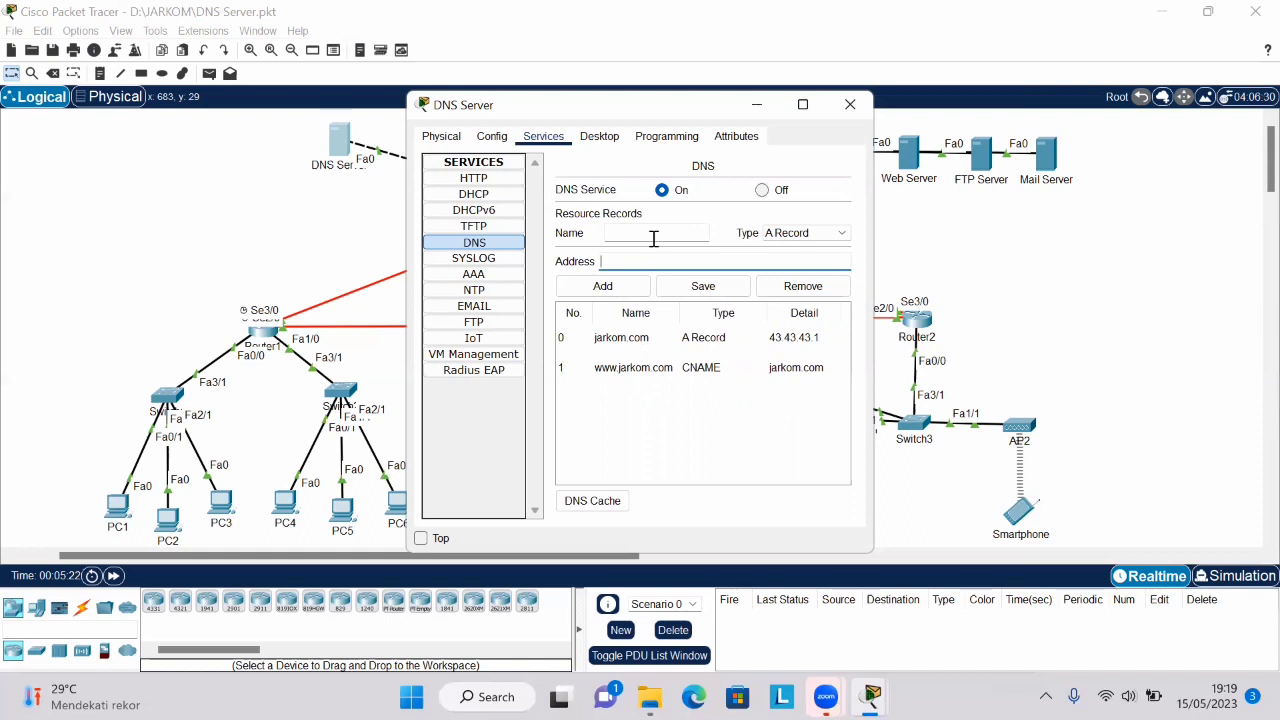
click(828, 233)
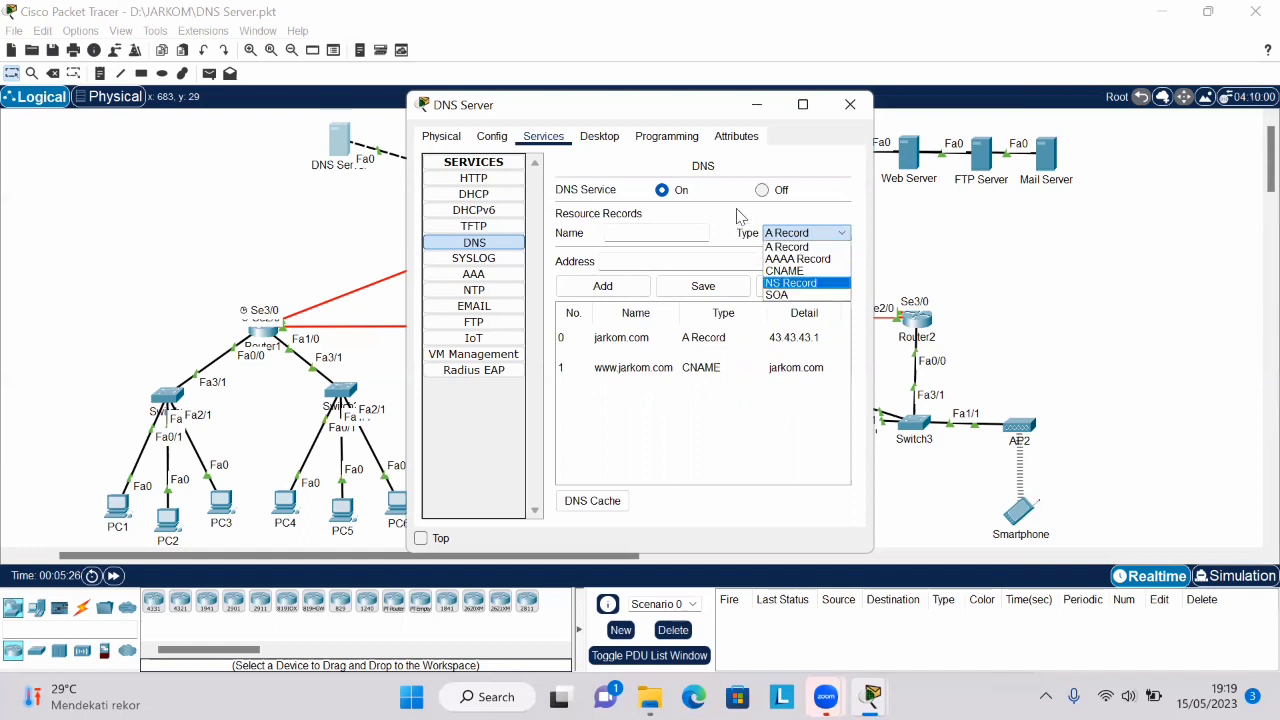
click(848, 160)
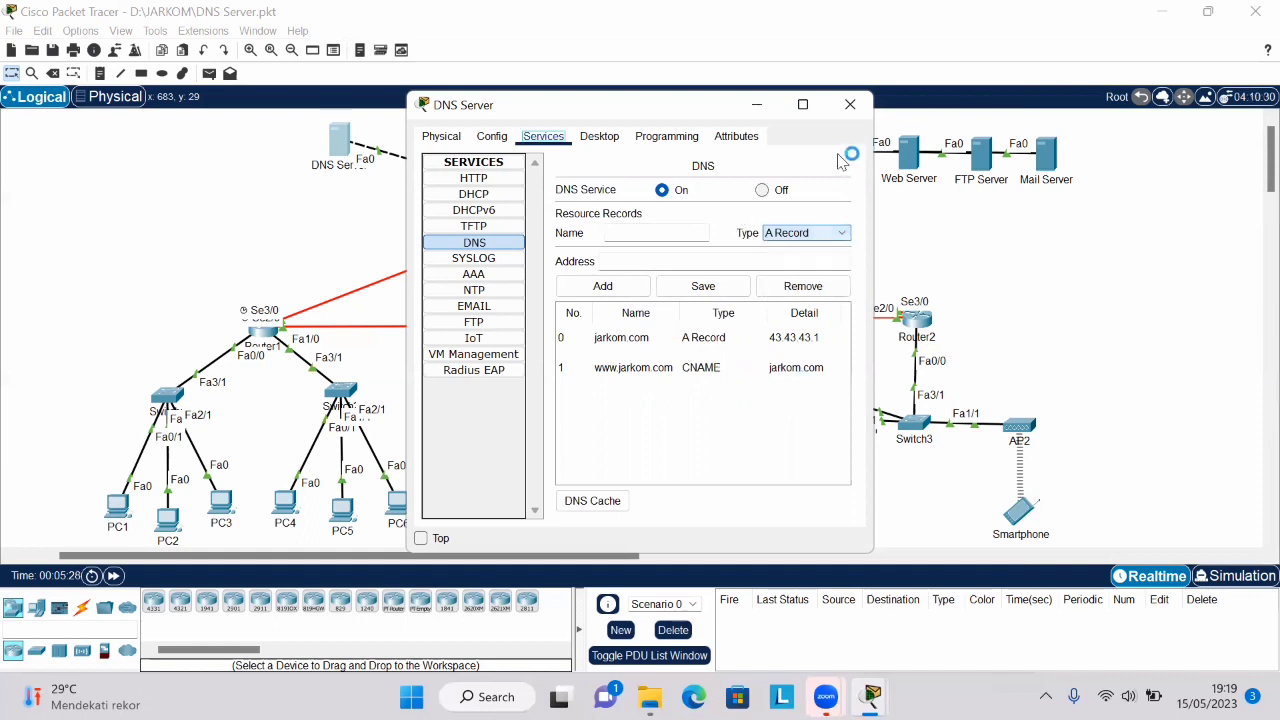
click(850, 105)
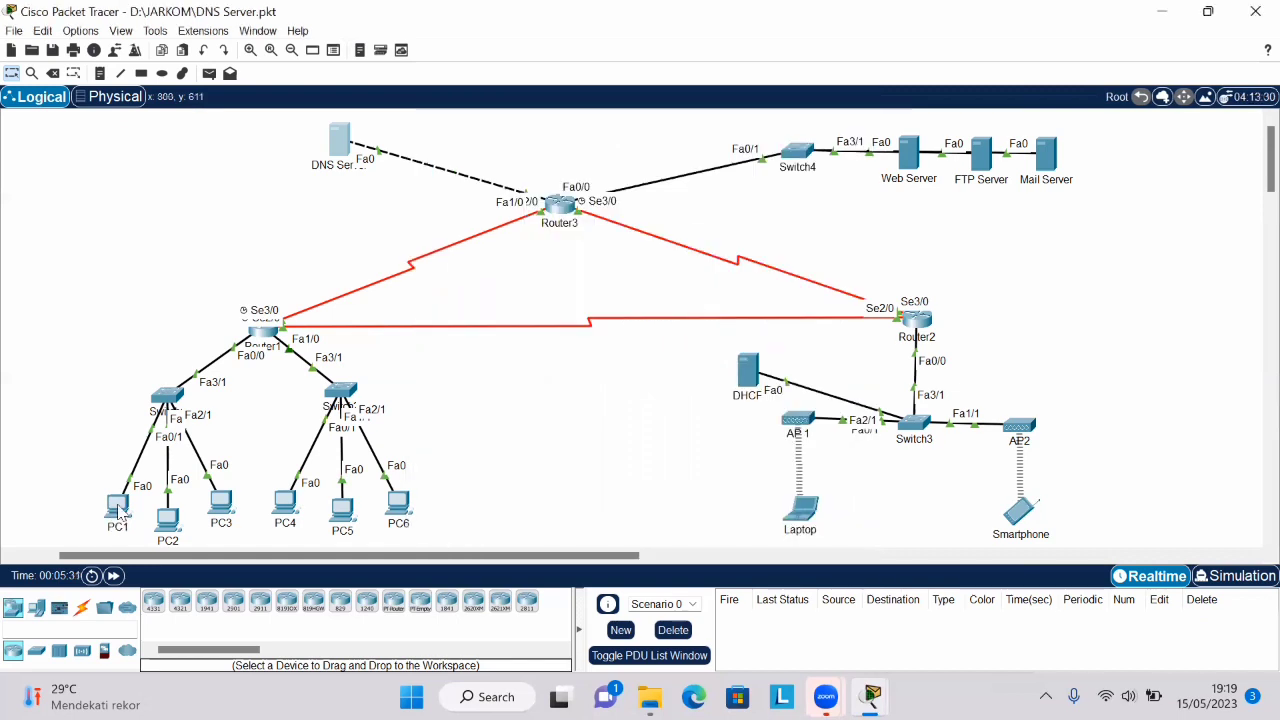
- Check the DNS Server address in PC1's IP configuration and close the PC1 window
click(118, 507)
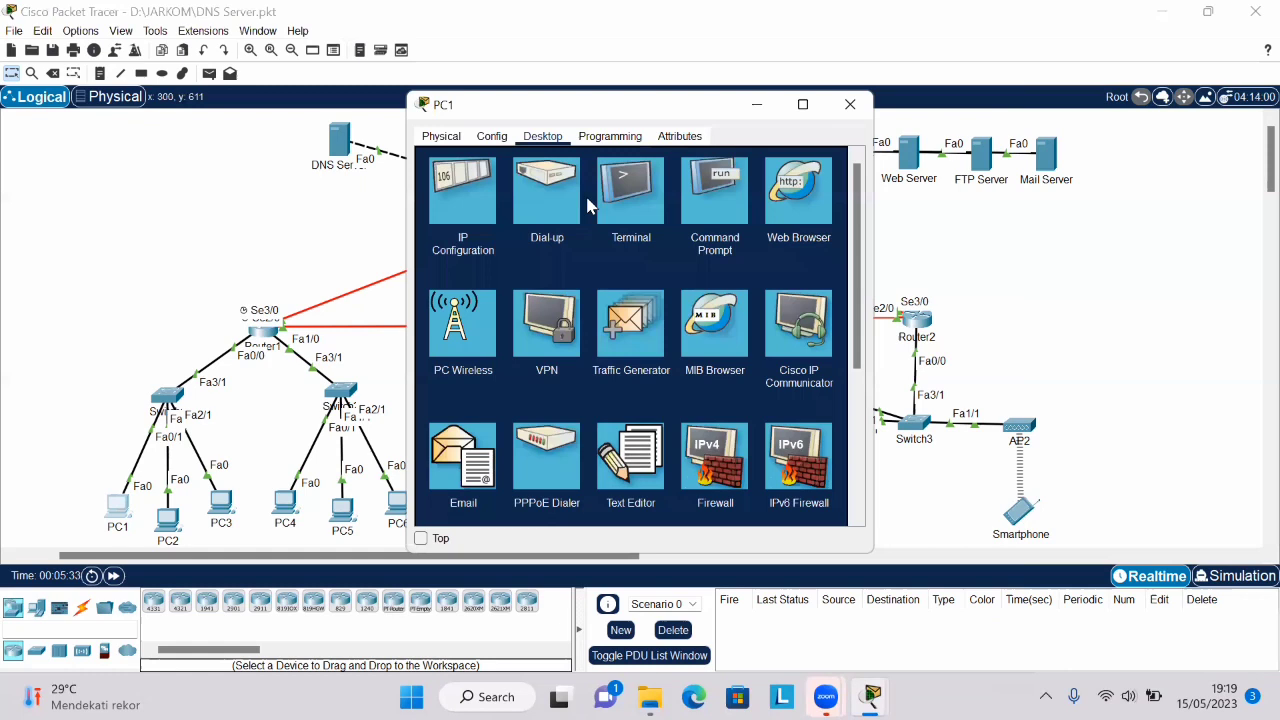
click(482, 212)
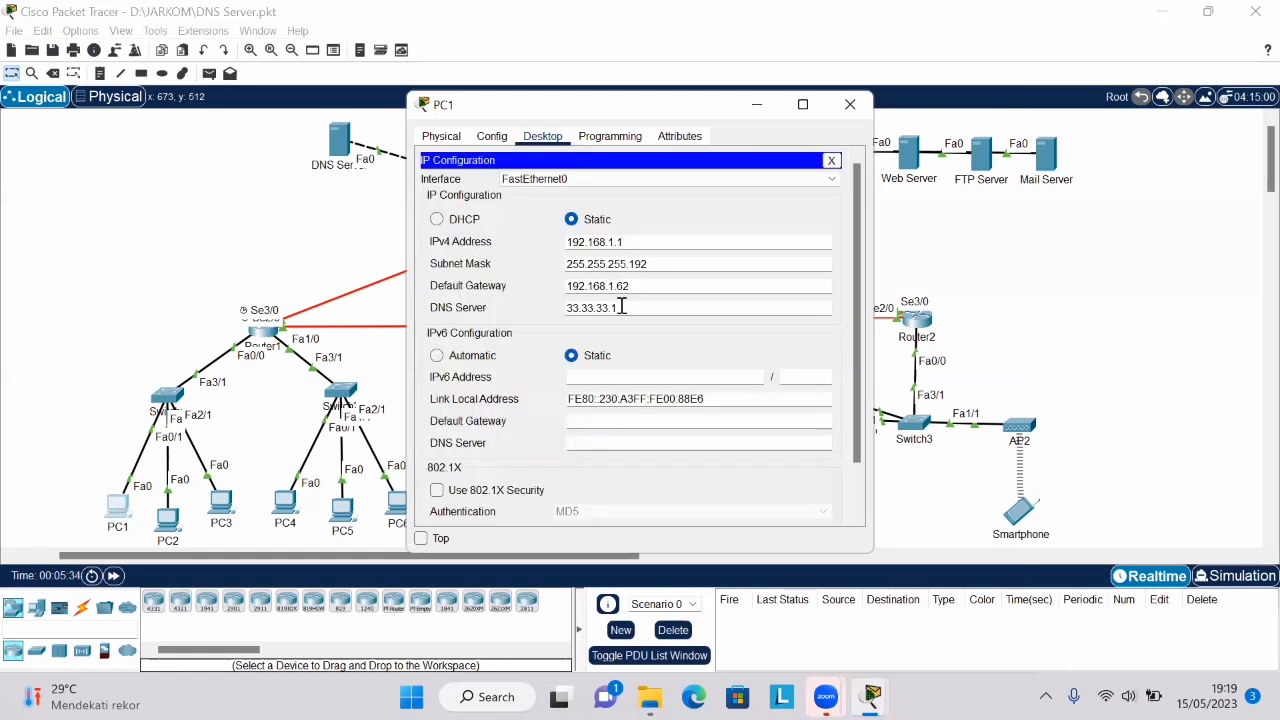
double_click(570, 308)
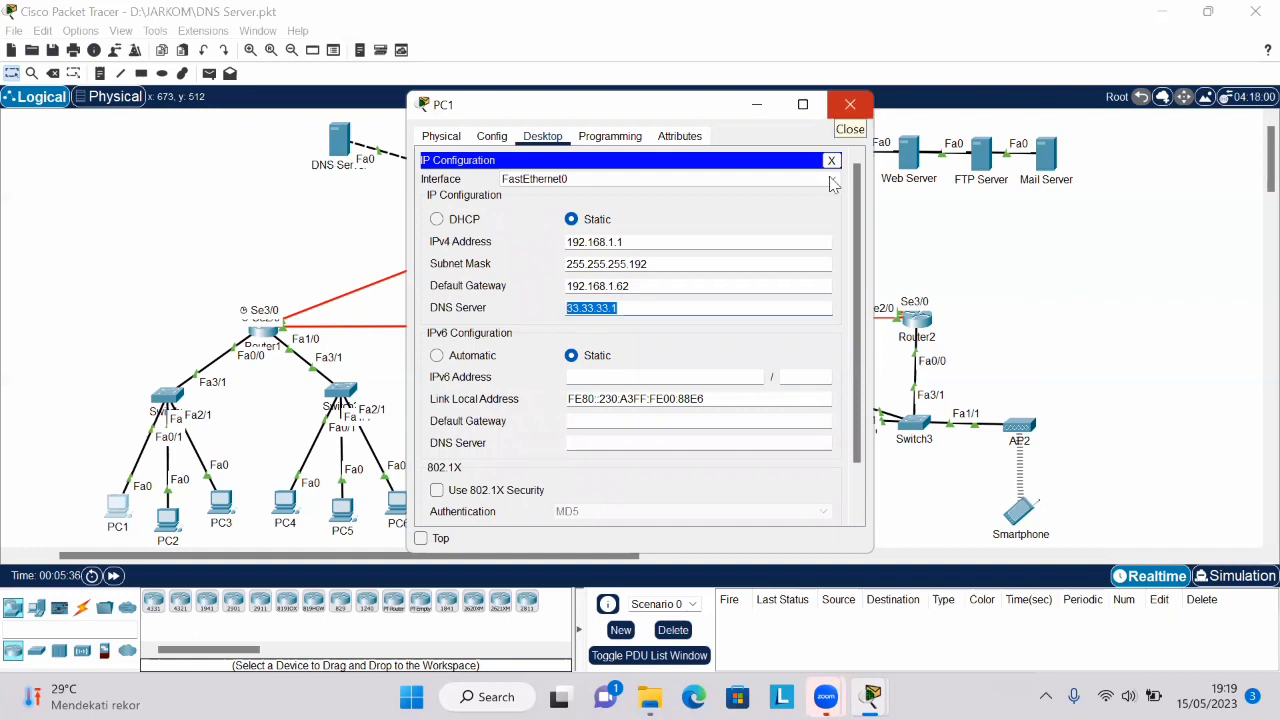
click(853, 107)
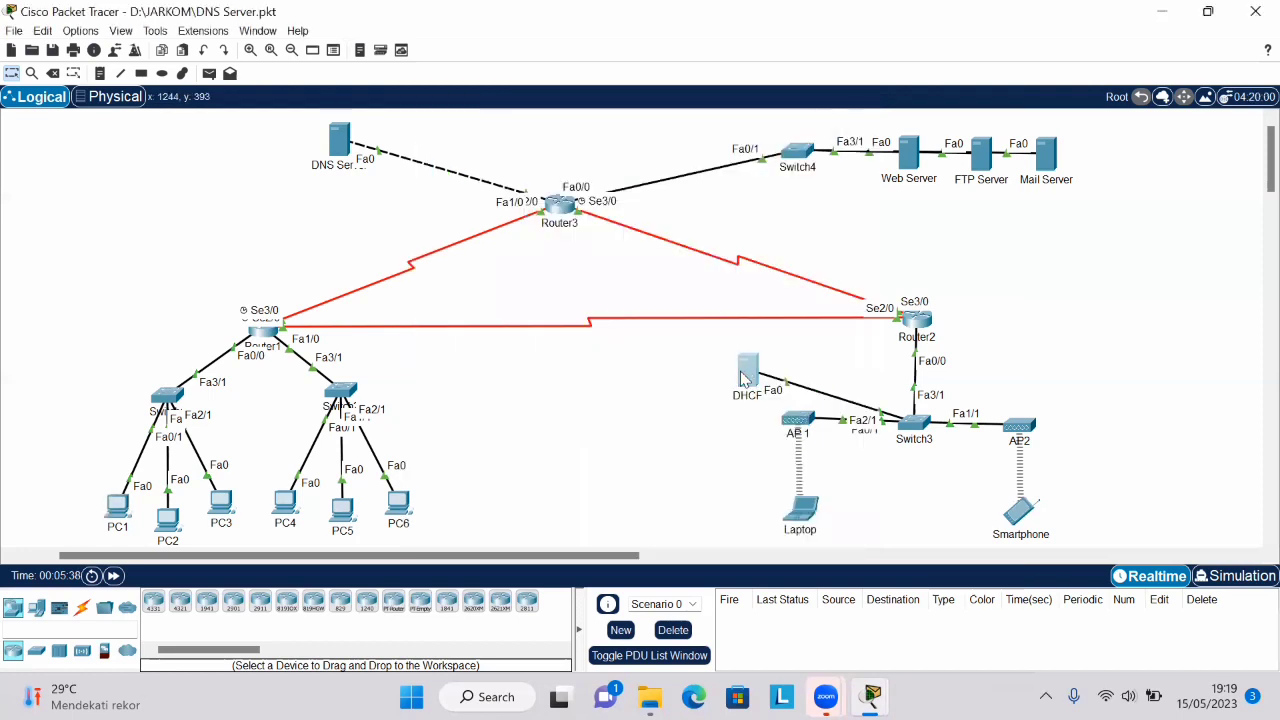
- Set the DNS Server address in the DHCP server's IP configuration to 33.33.33.1
click(742, 377)
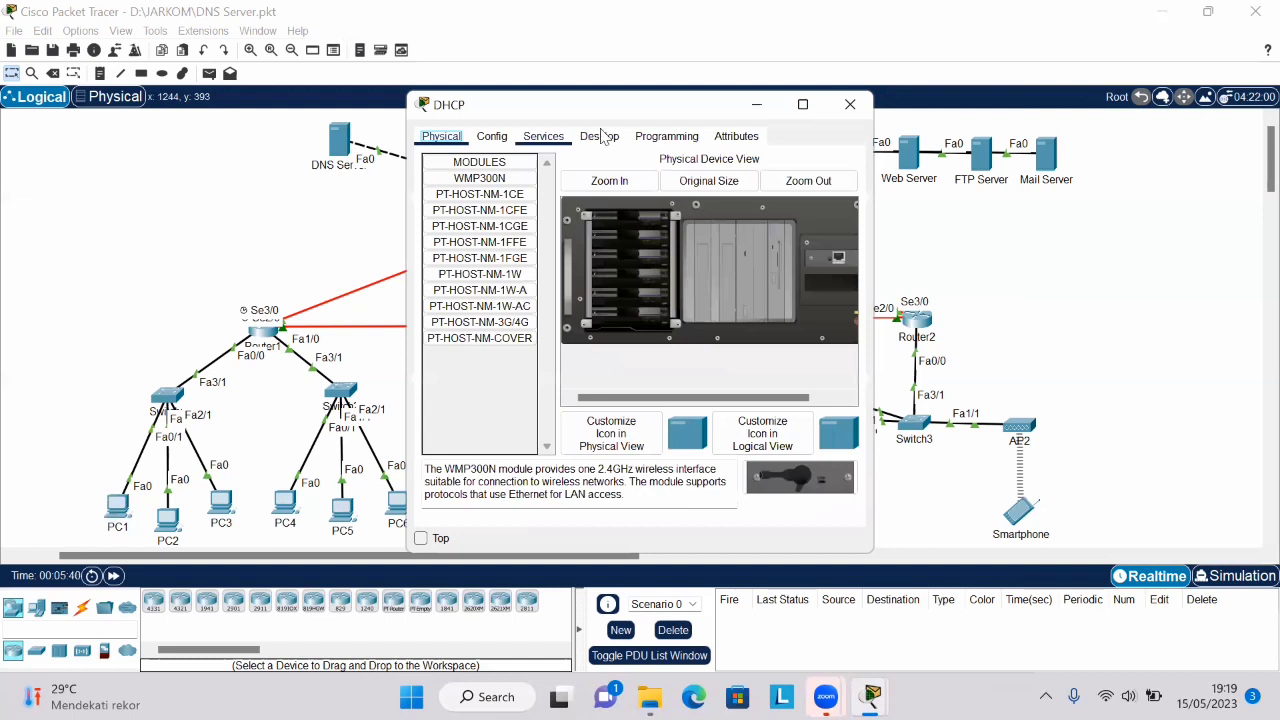
click(602, 136)
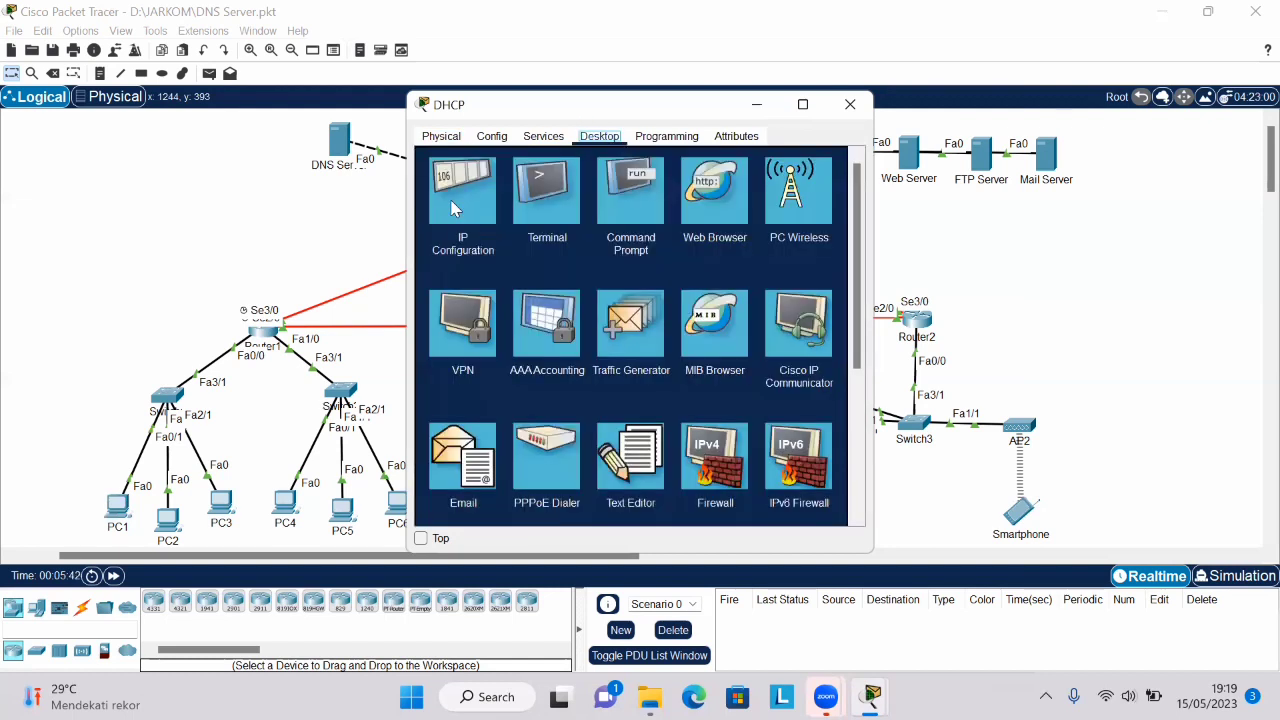
click(465, 209)
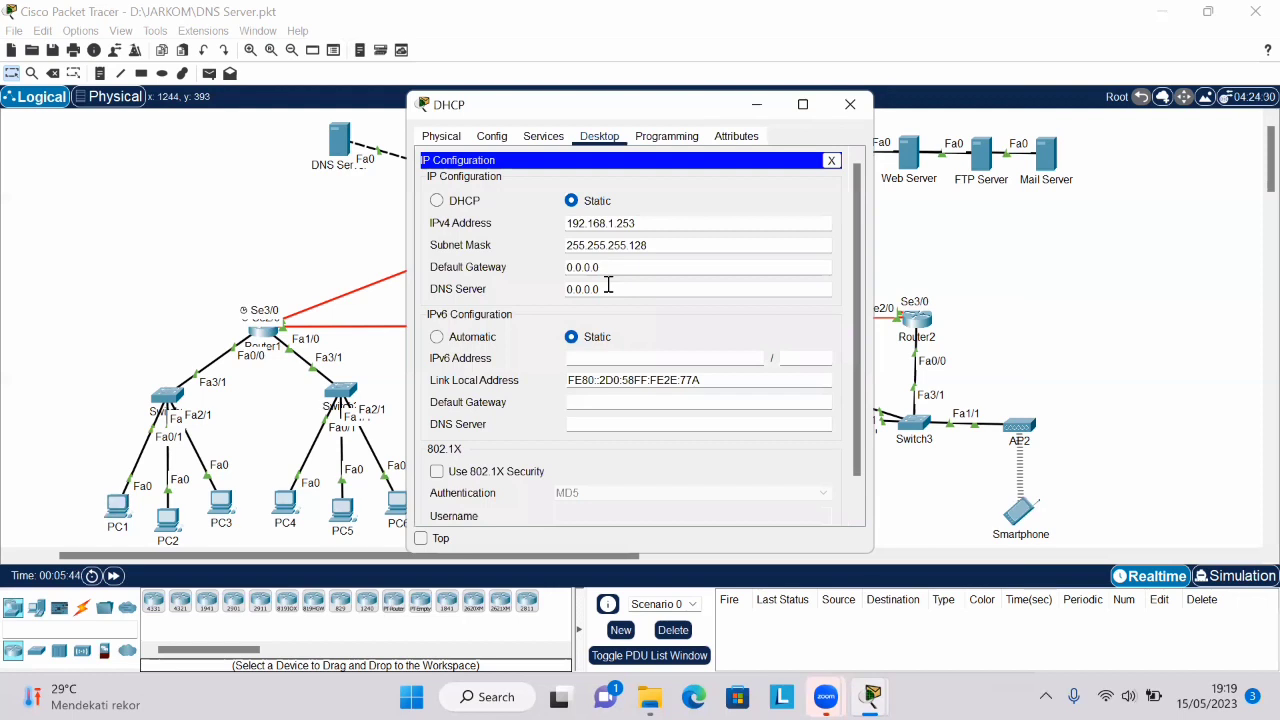
key(BackSpace)
key(BackSpace)
key(BackSpace)
key(BackSpace)
key(BackSpace)
key(BackSpace)
text(33.33)
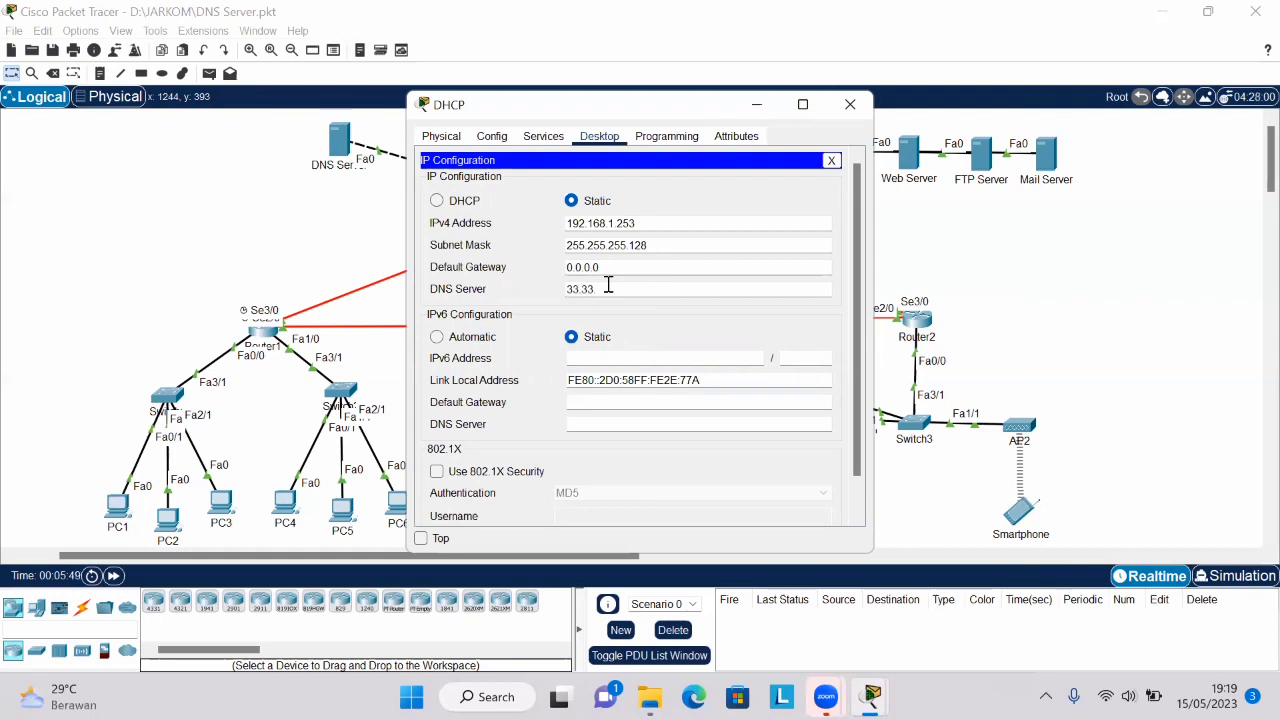
text(.33.1)
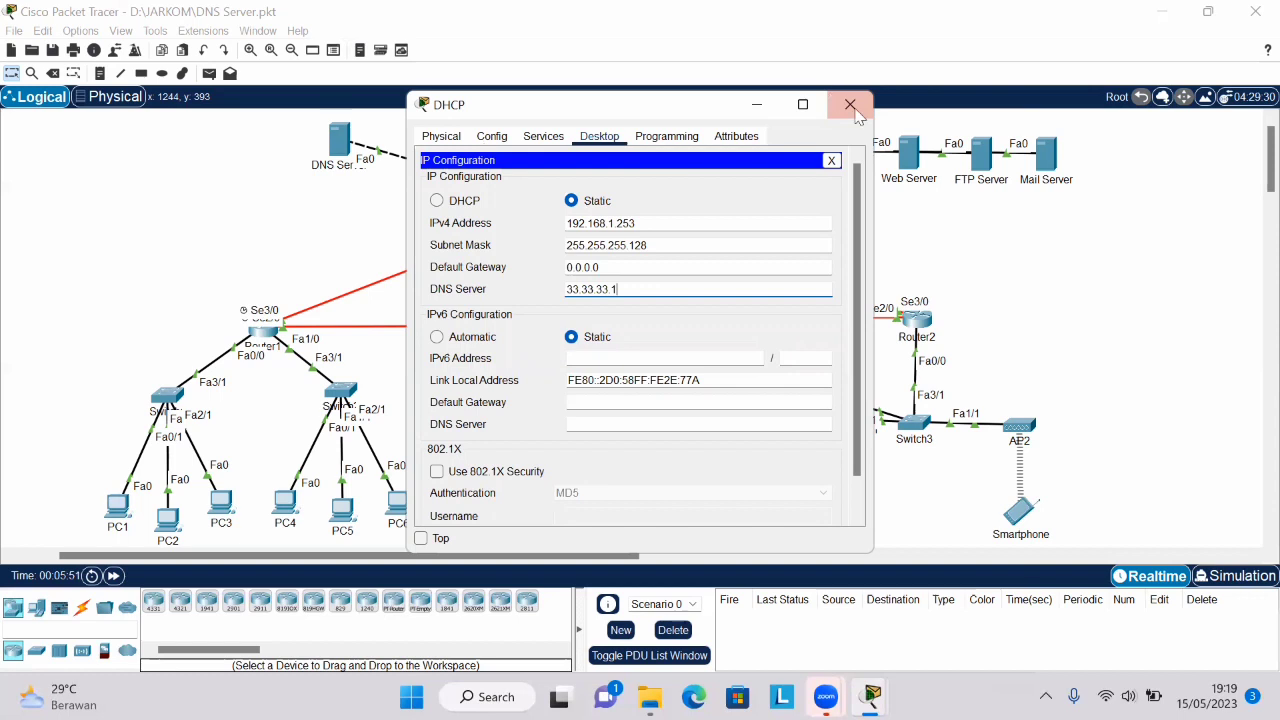
- Review the DHCP server's global settings and FastEthernet0 interface settings, and close its window
click(493, 138)
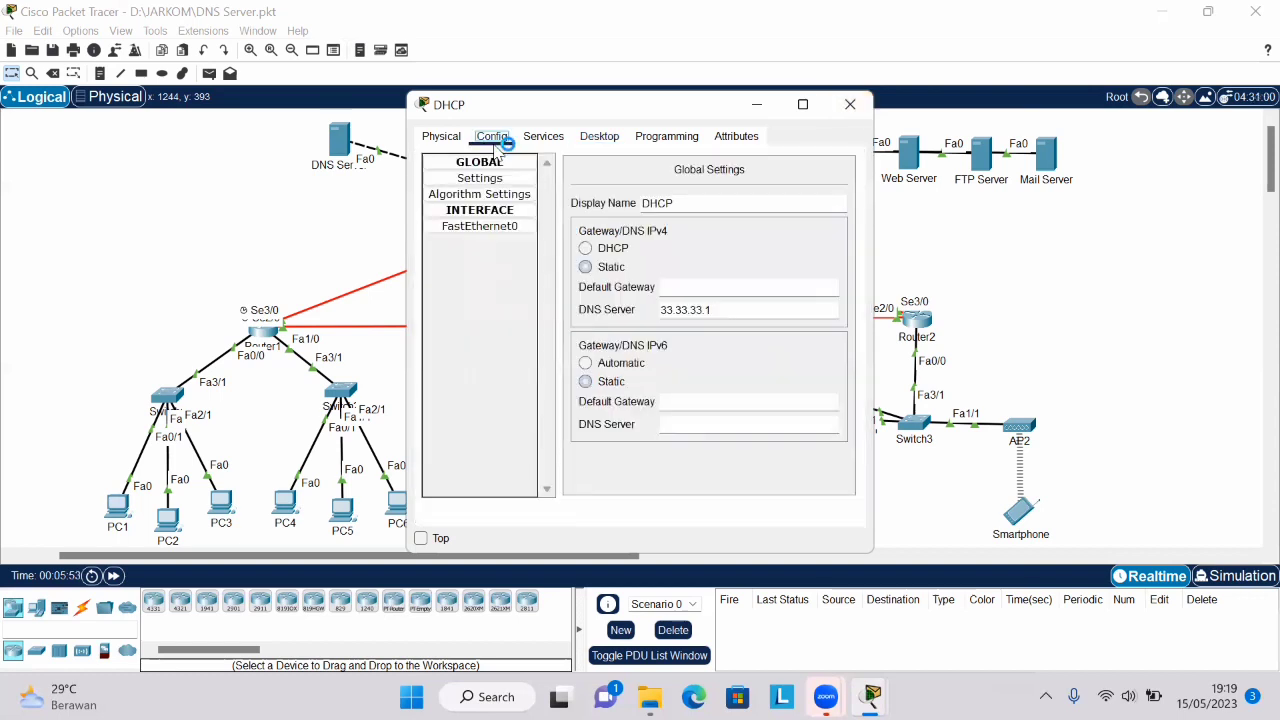
click(511, 229)
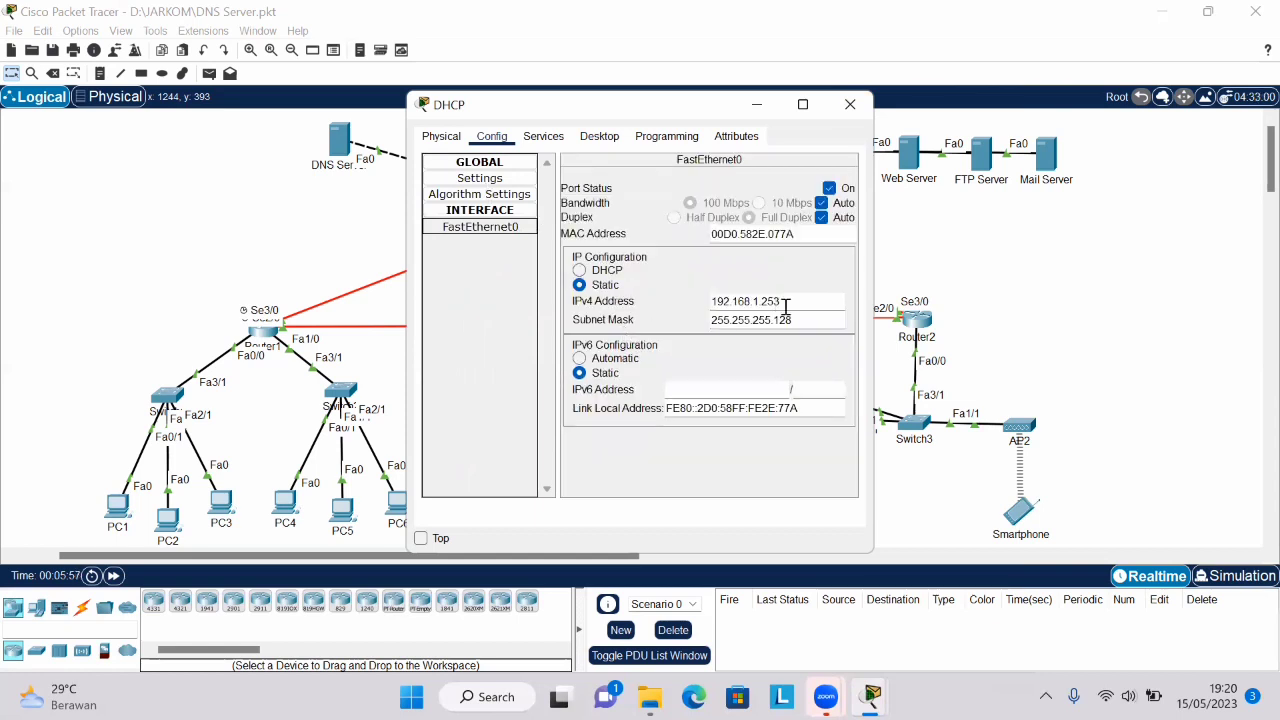
click(850, 105)
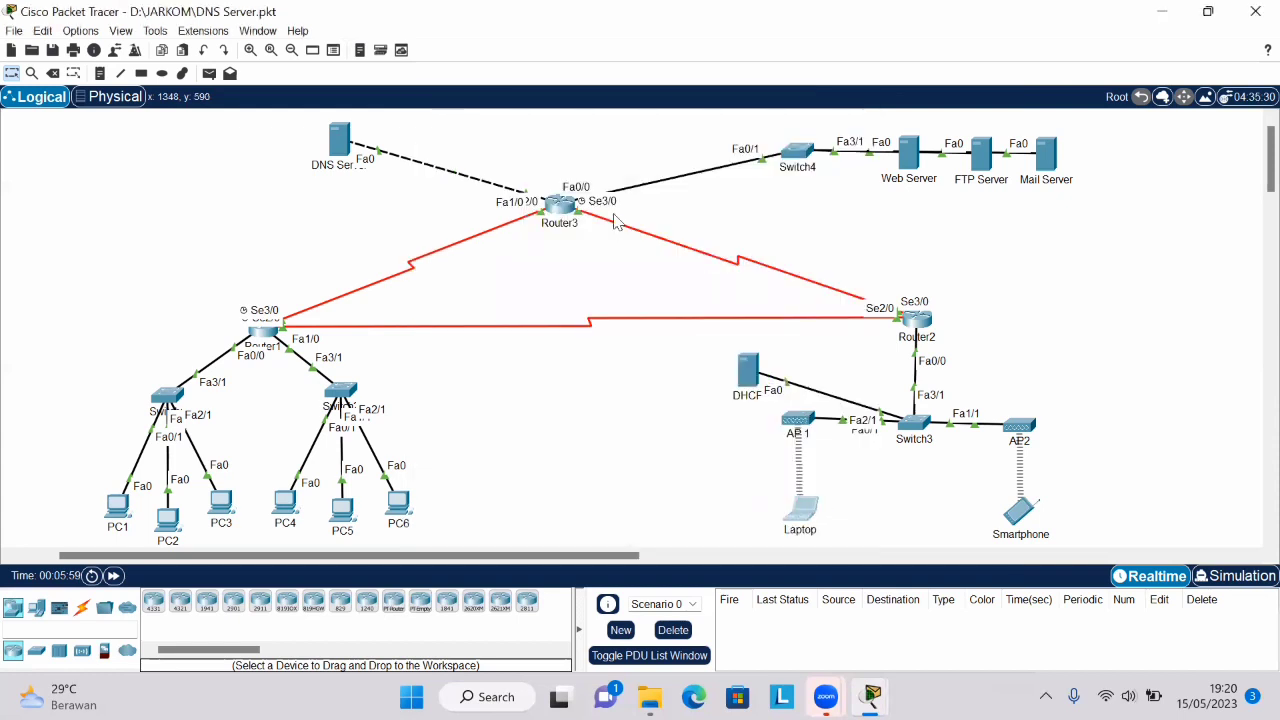
- Renew the Laptop's IP configuration by switching it to Static and back to DHCP, and close the Laptop window
click(546, 140)
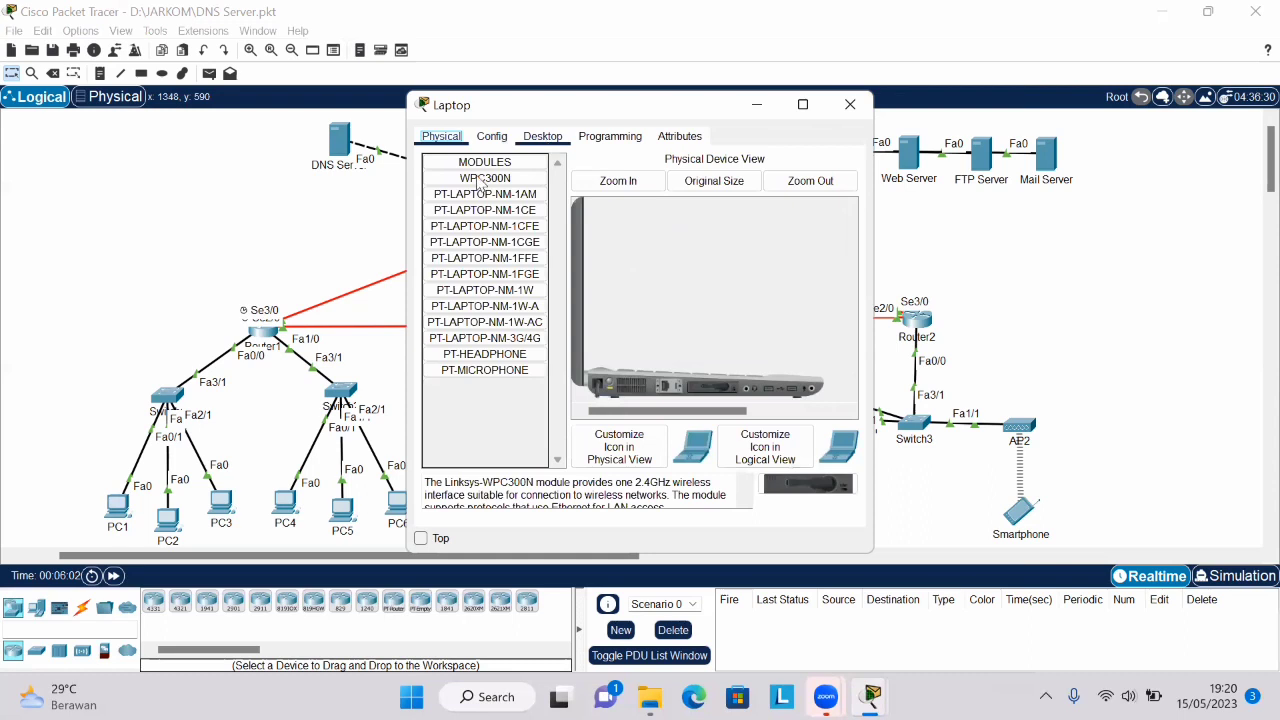
click(476, 175)
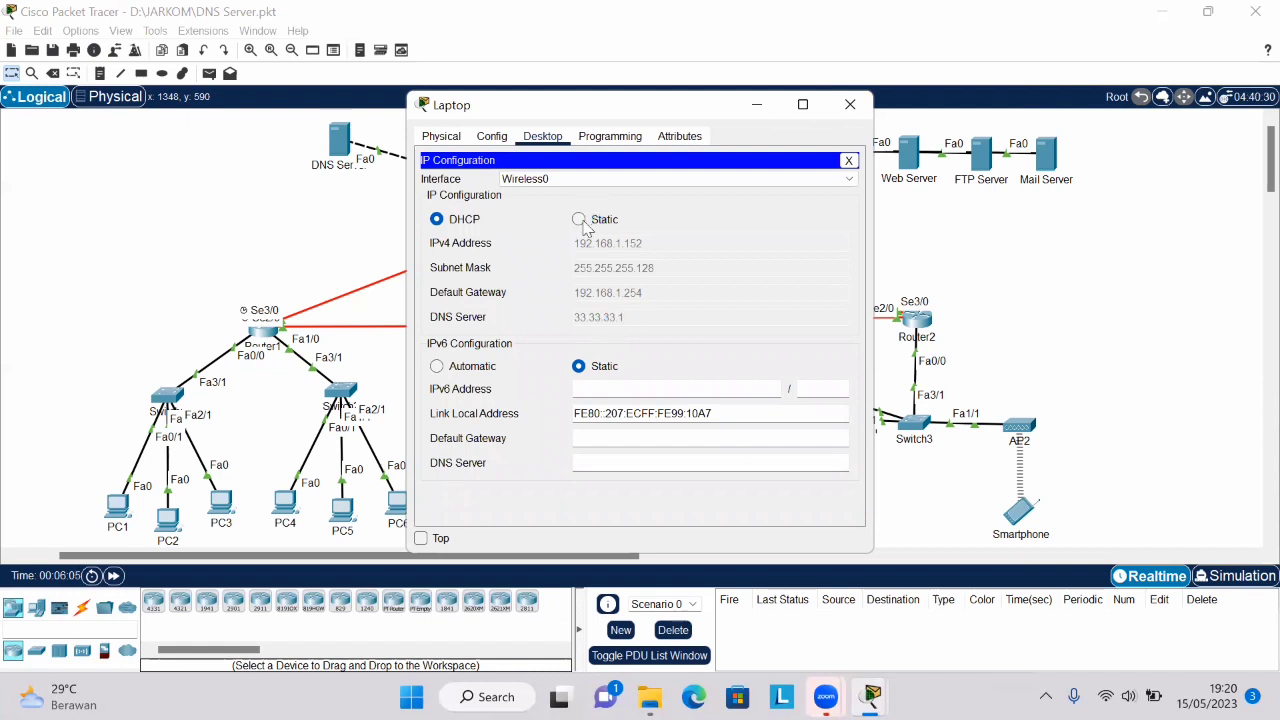
click(579, 219)
click(436, 221)
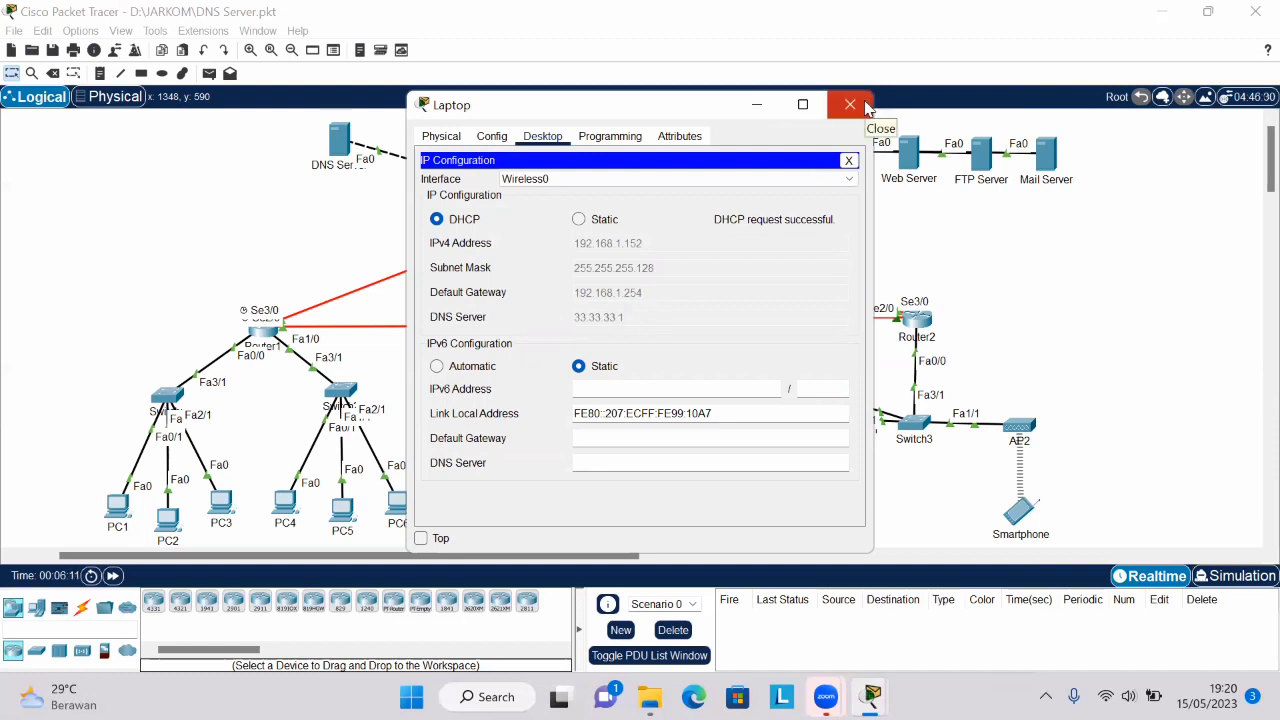
click(849, 105)
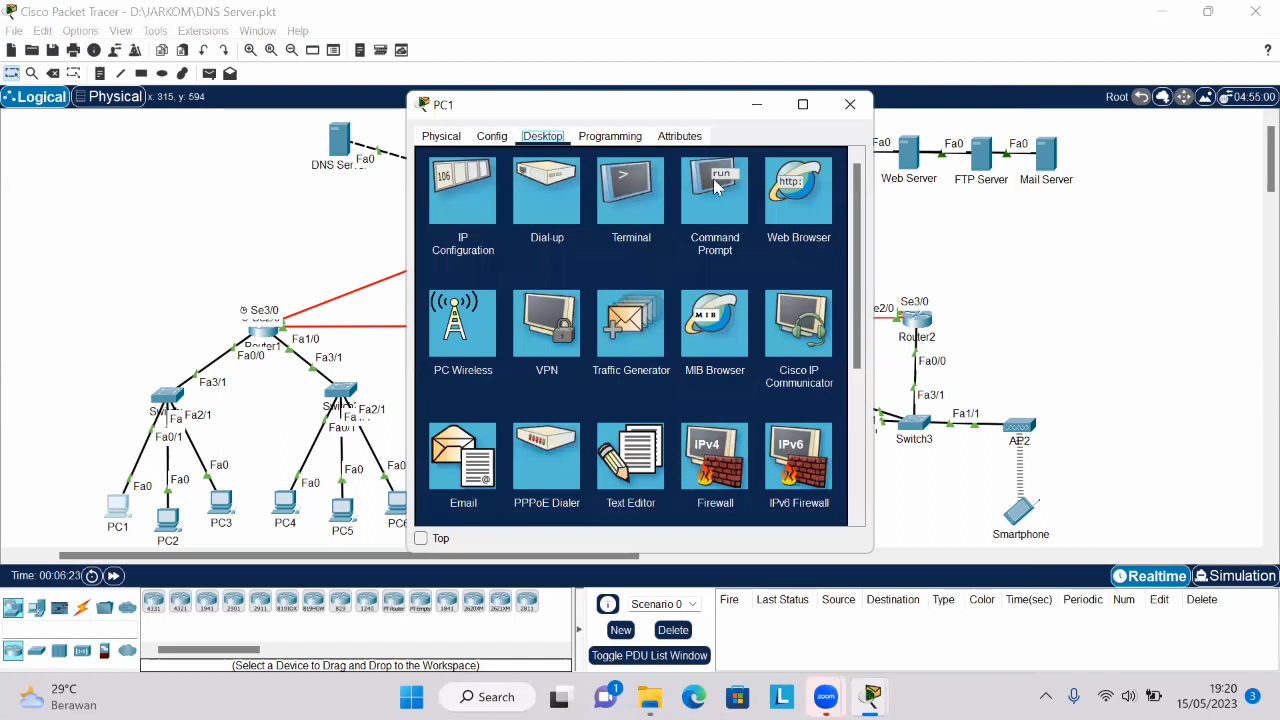
- Run nslookup jarkom.com in PC1's Command Prompt to test the name resolution
click(716, 179)
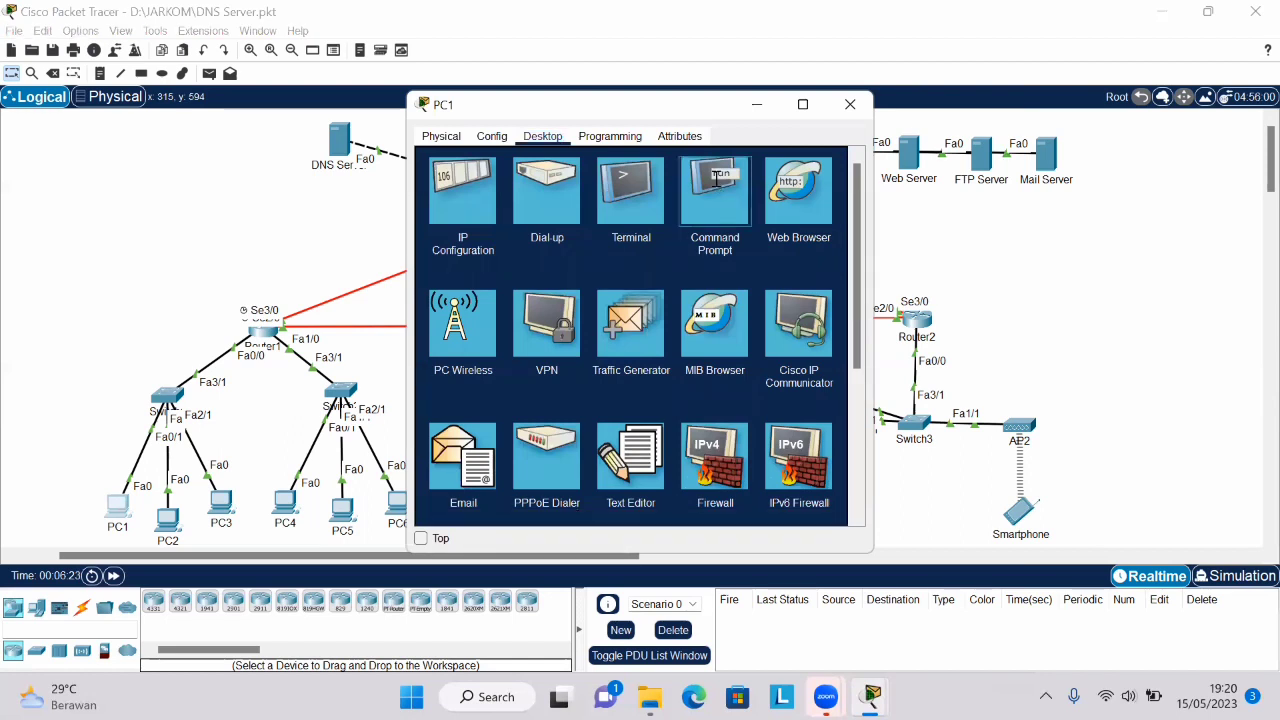
text(n)
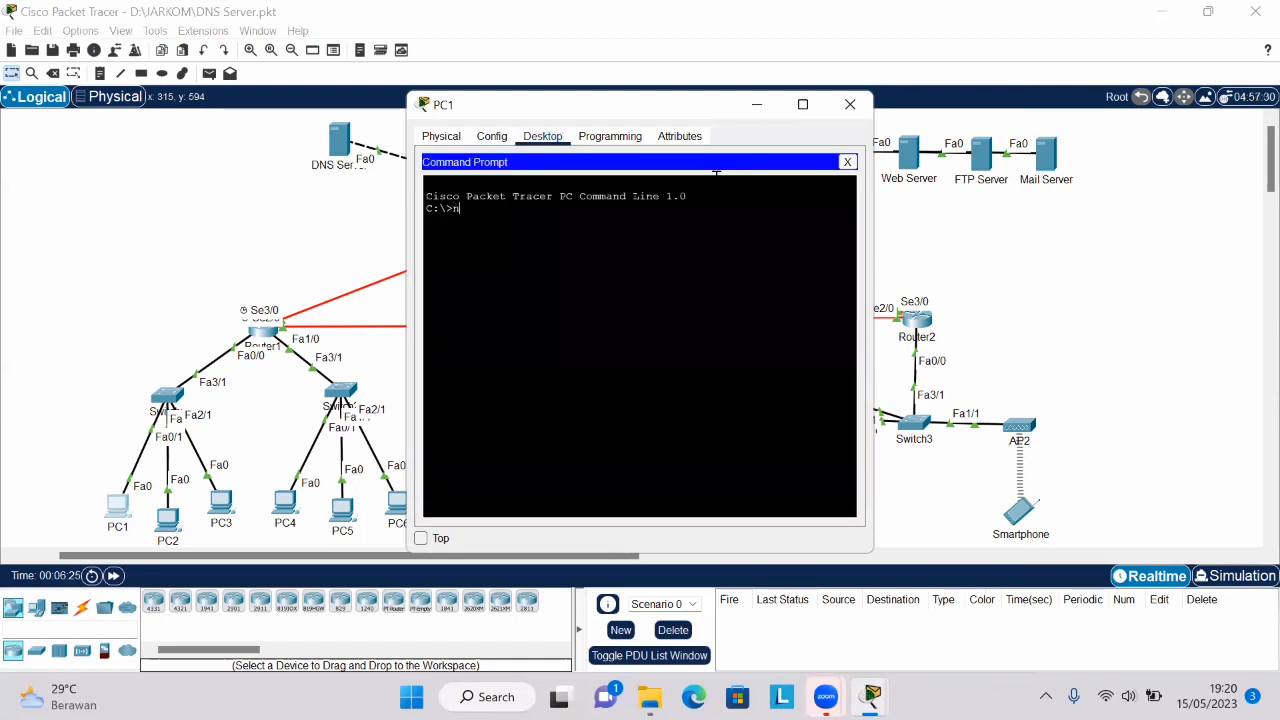
text(sl)
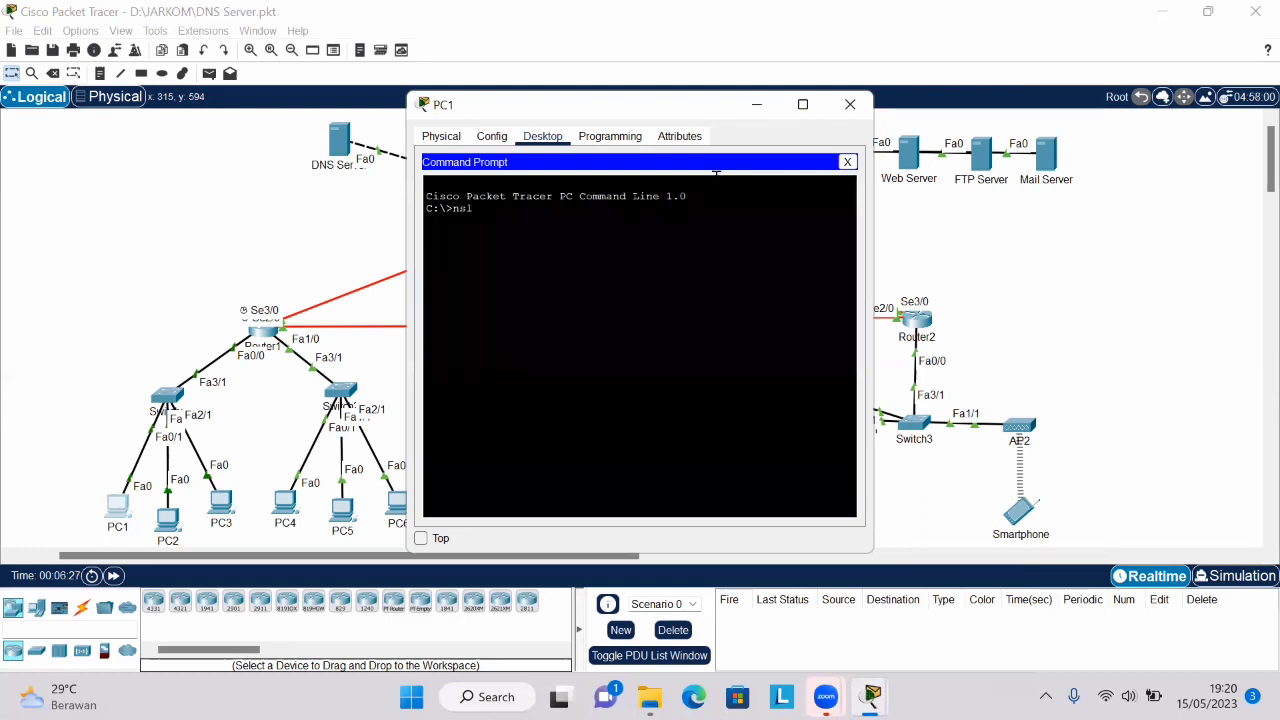
text(ookup)
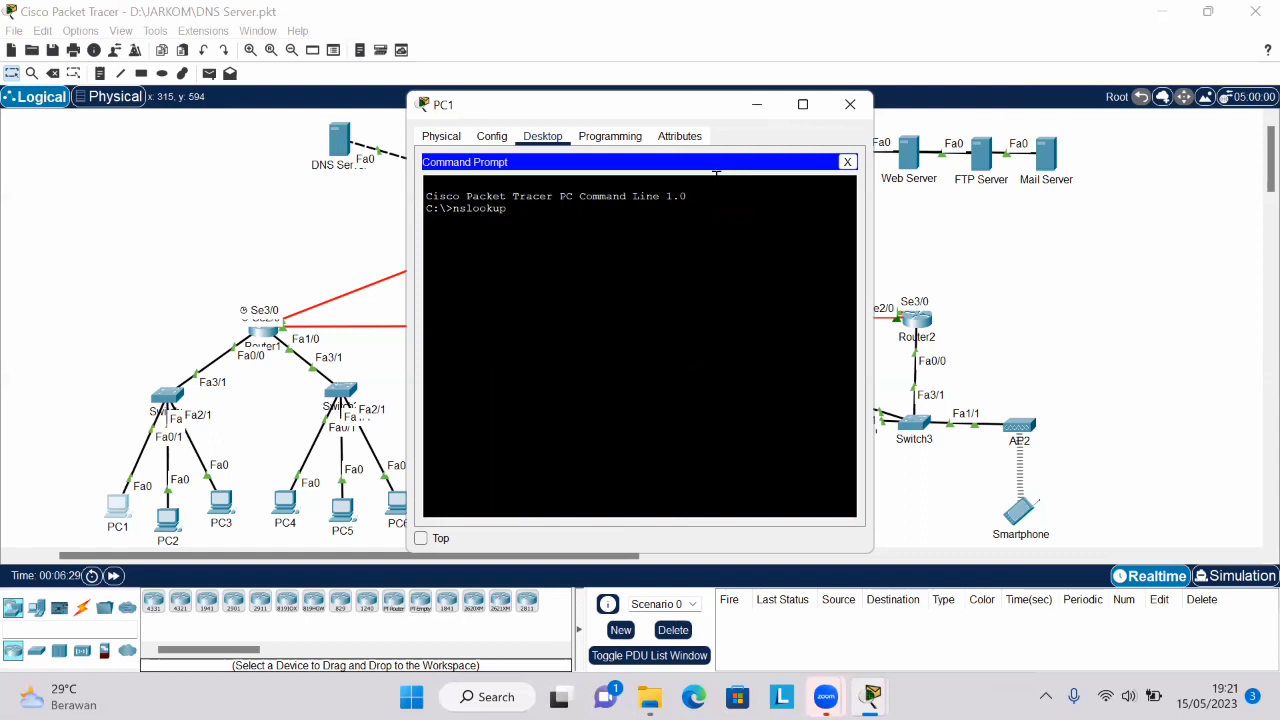
text( jarkom.com)
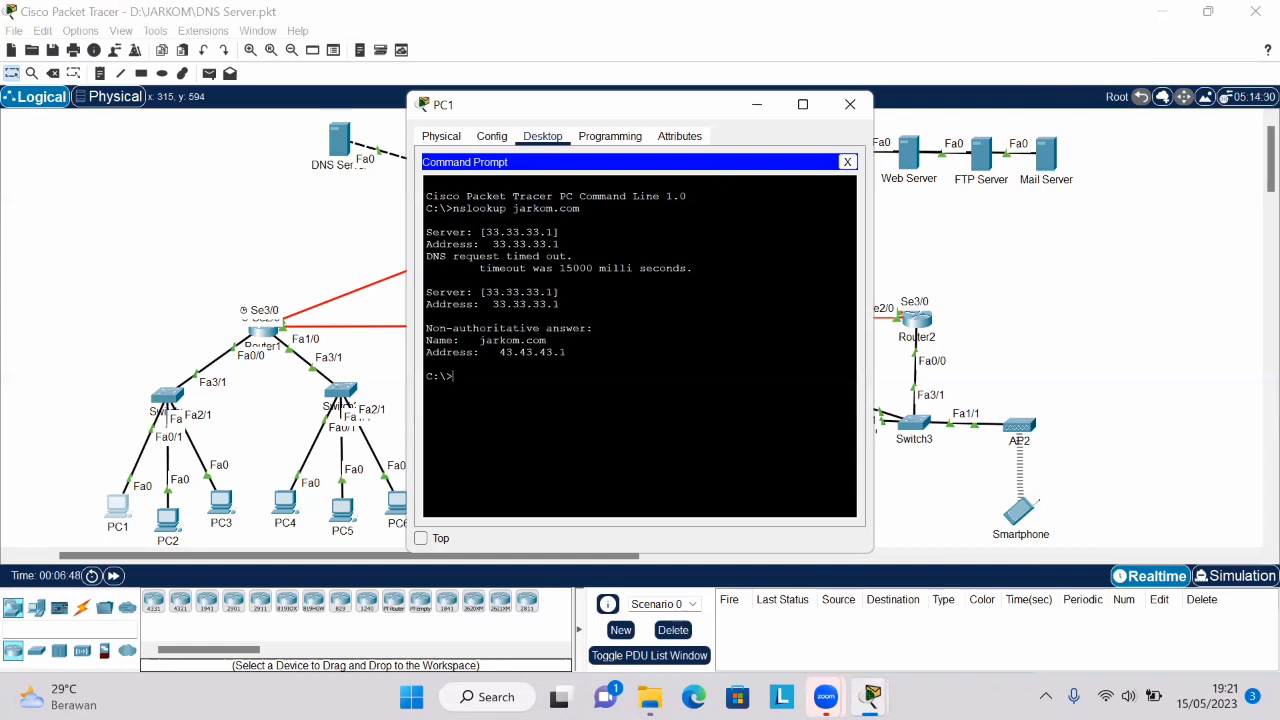
- Examine the DNS server address and the resolved name and address in the nslookup output for jarkom.com
drag(474, 232, 558, 232)
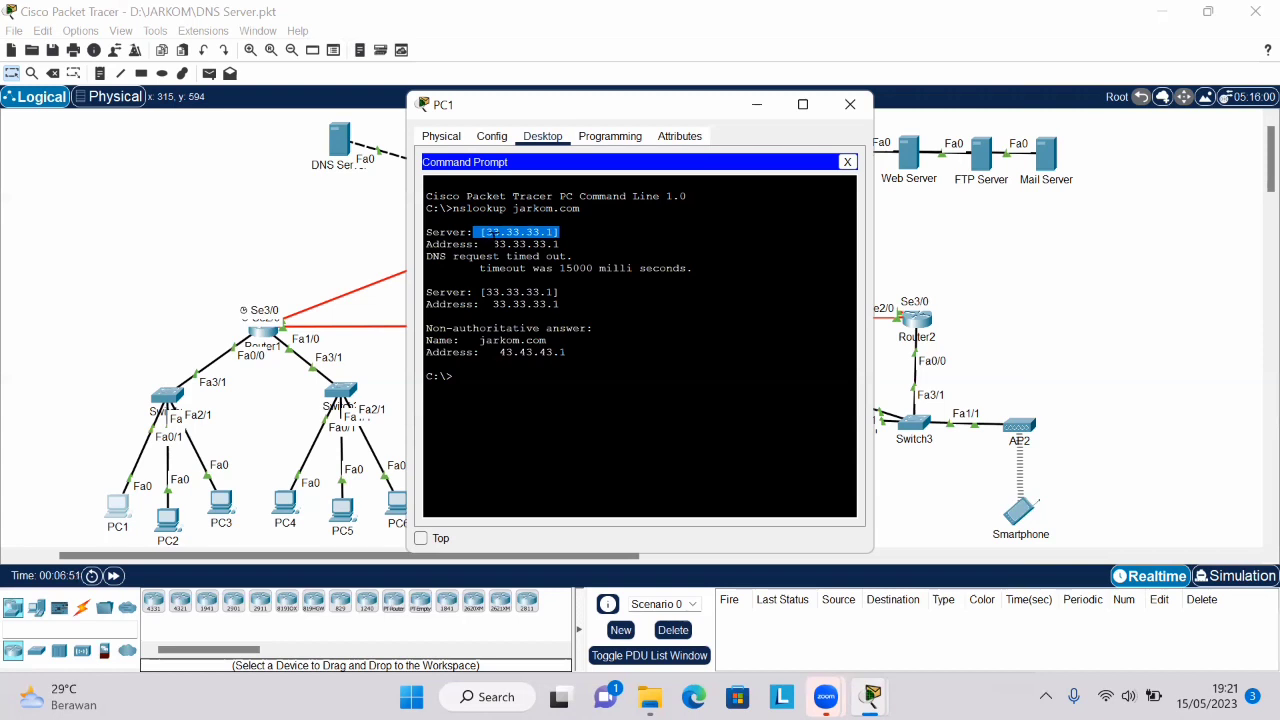
drag(493, 244, 559, 244)
drag(540, 293, 474, 293)
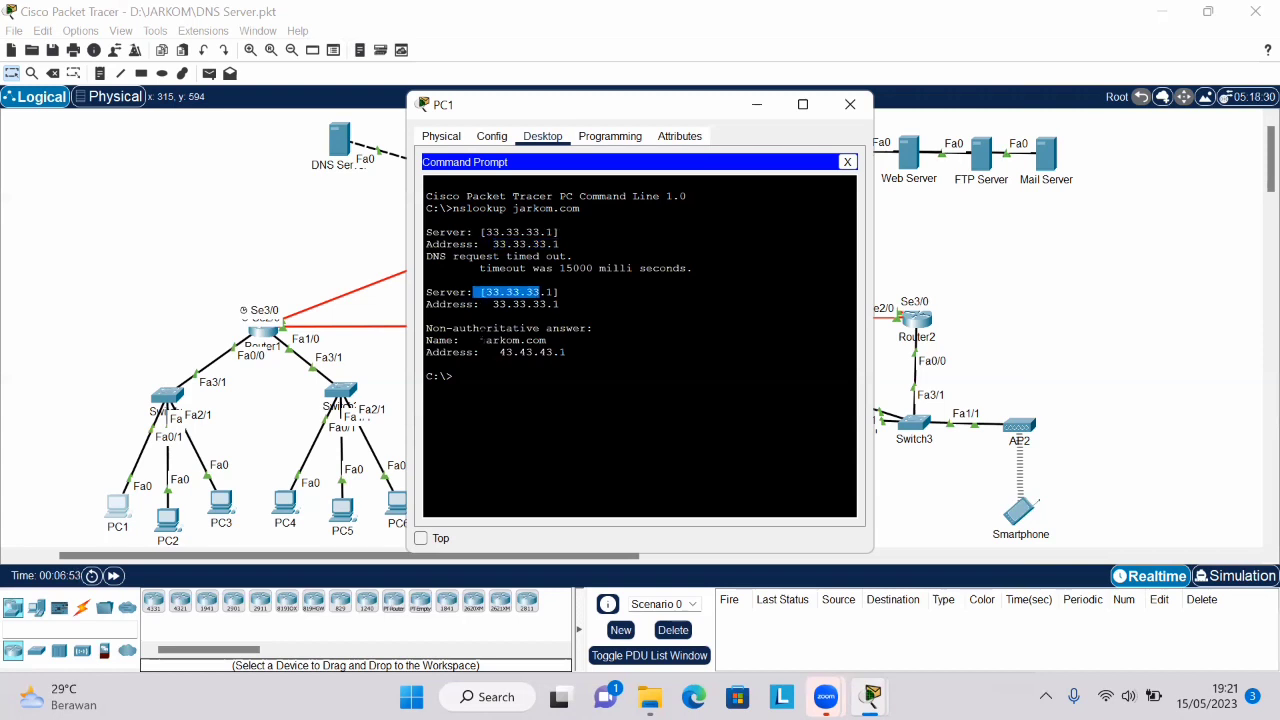
drag(480, 340, 568, 352)
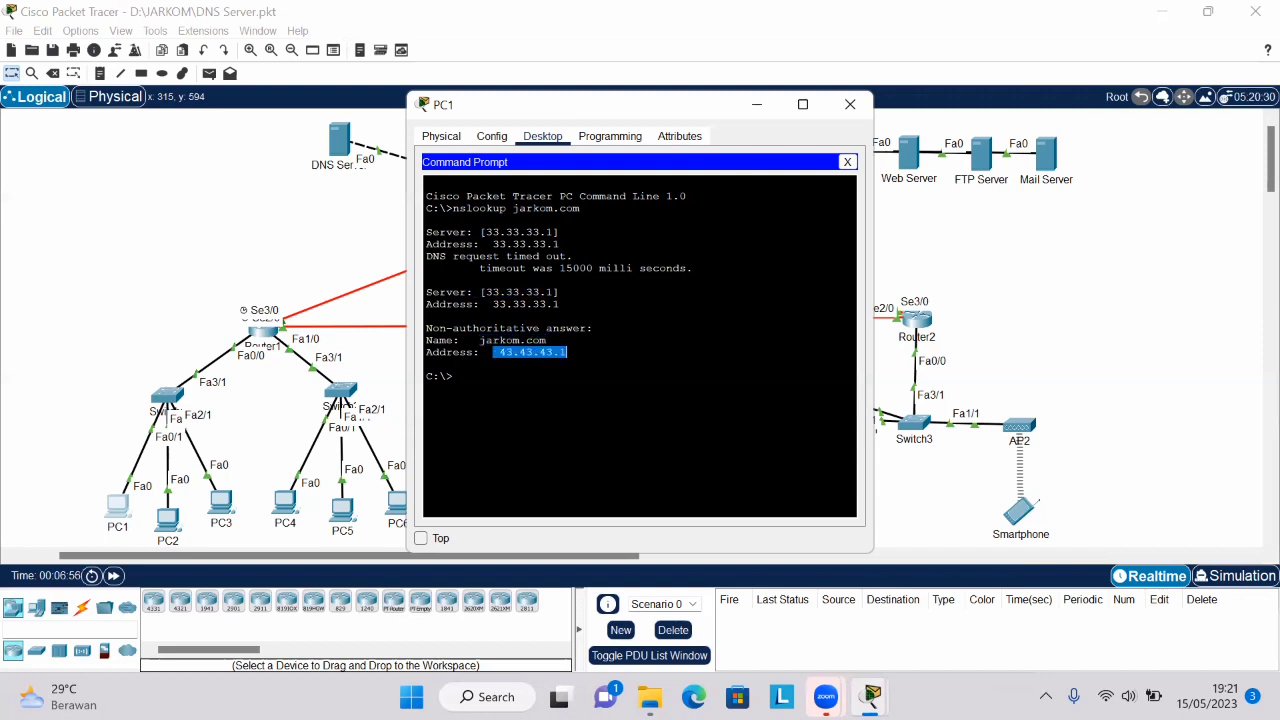
click(568, 352)
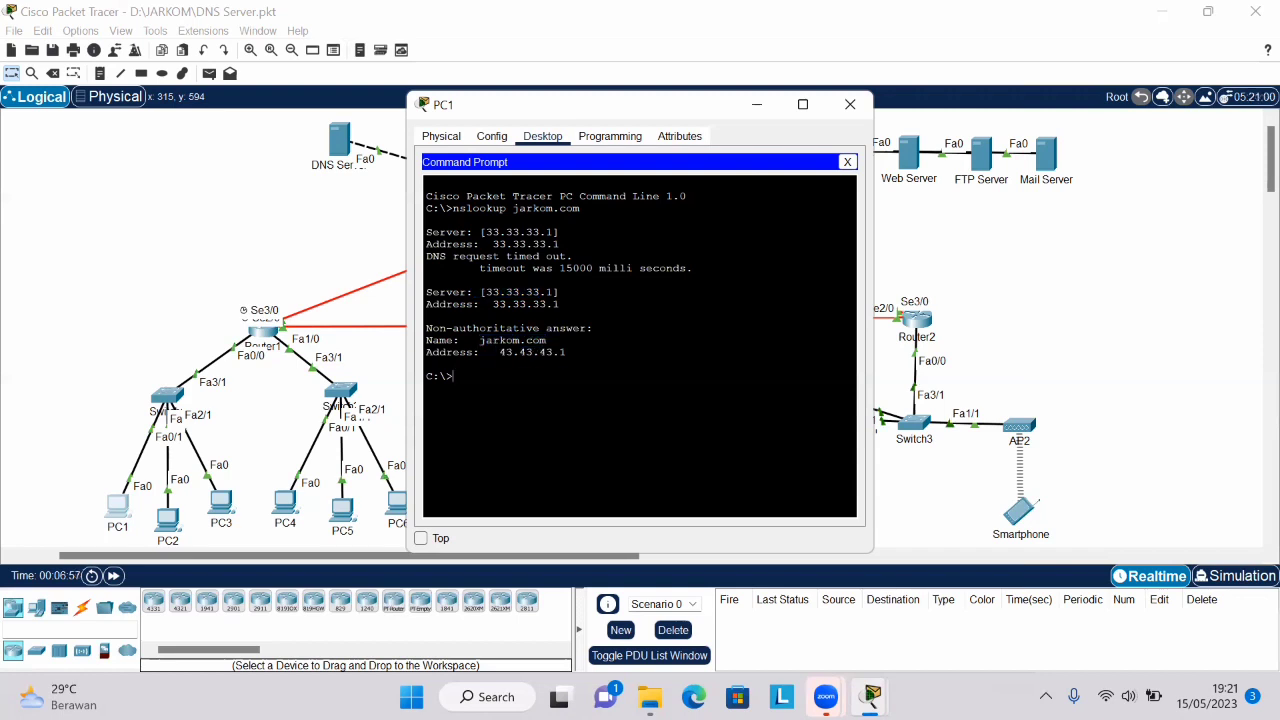
text(nslookup)
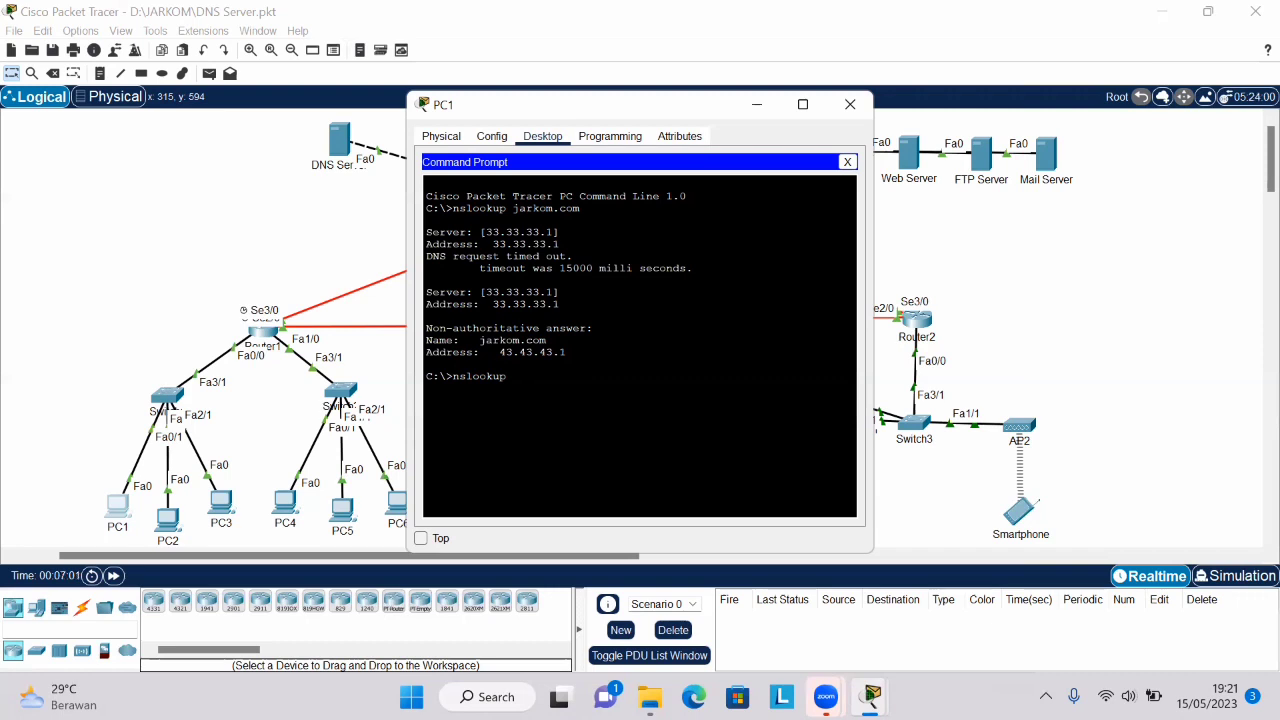
text( www.k)
key(BackSpace)
text(jarkom.com)
key(Return)
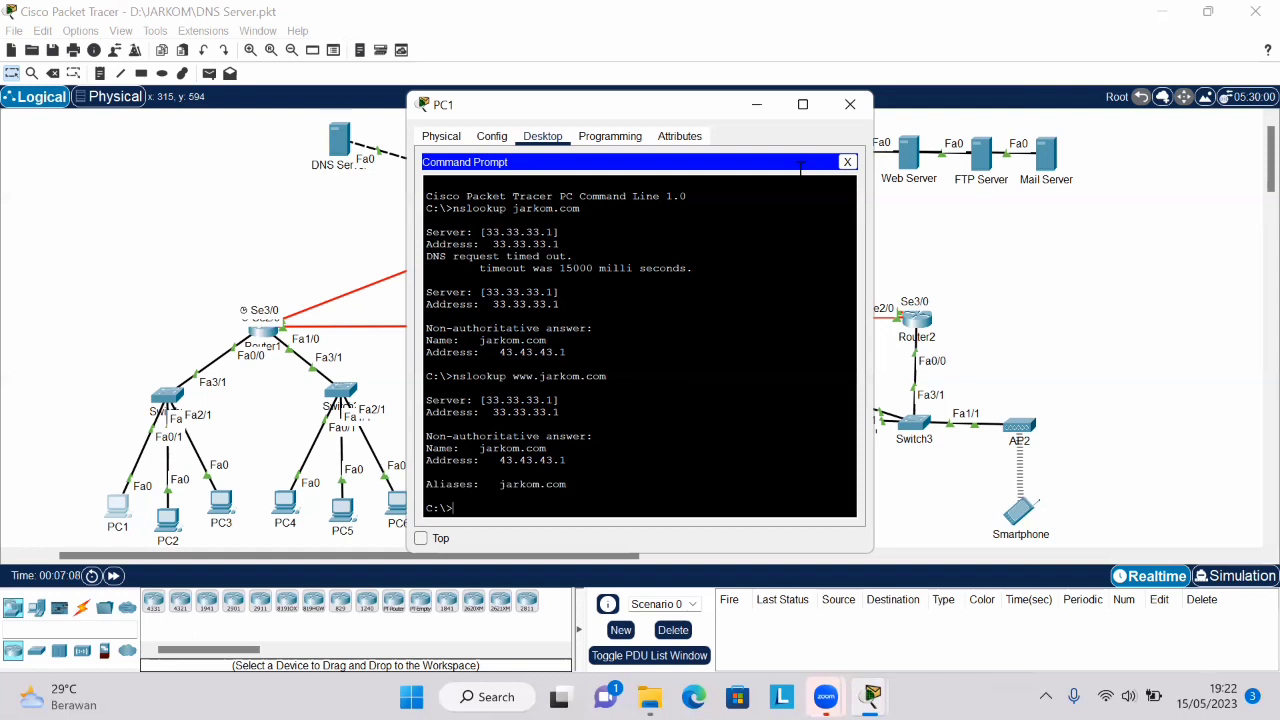
click(853, 111)
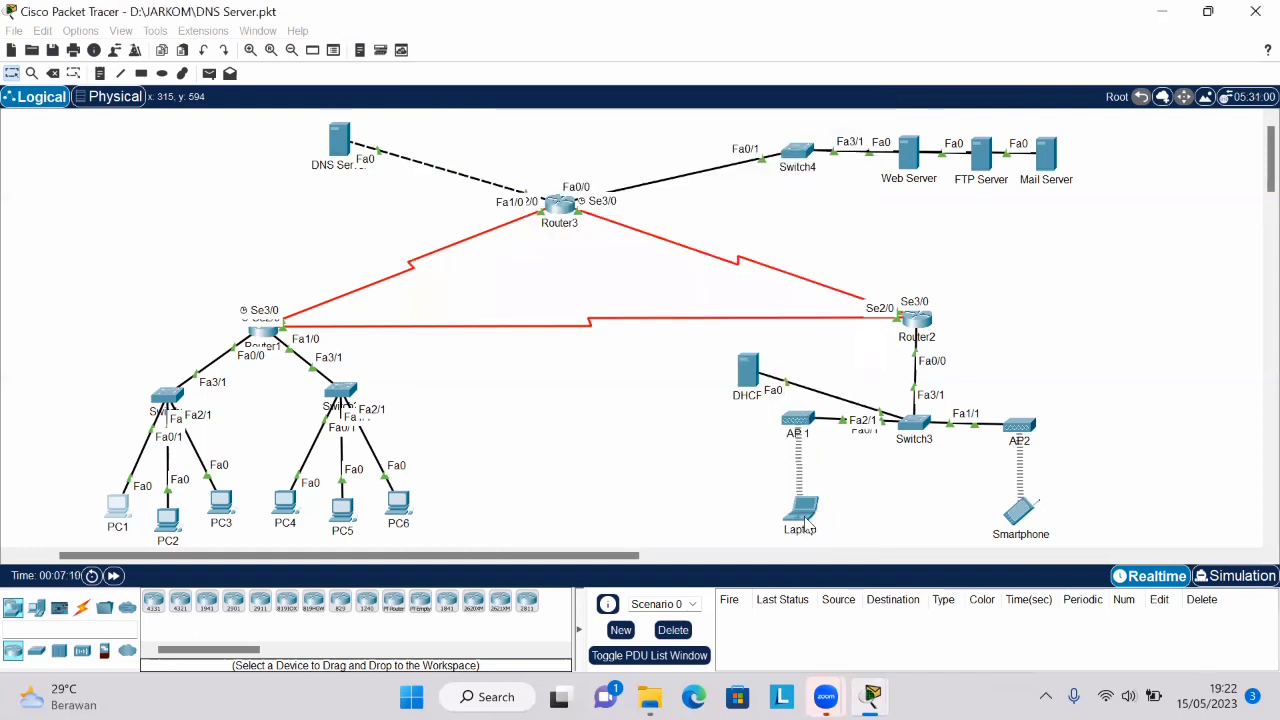
- Run nslookup jarkom.com in the Laptop's Command Prompt to test the name resolution
click(803, 515)
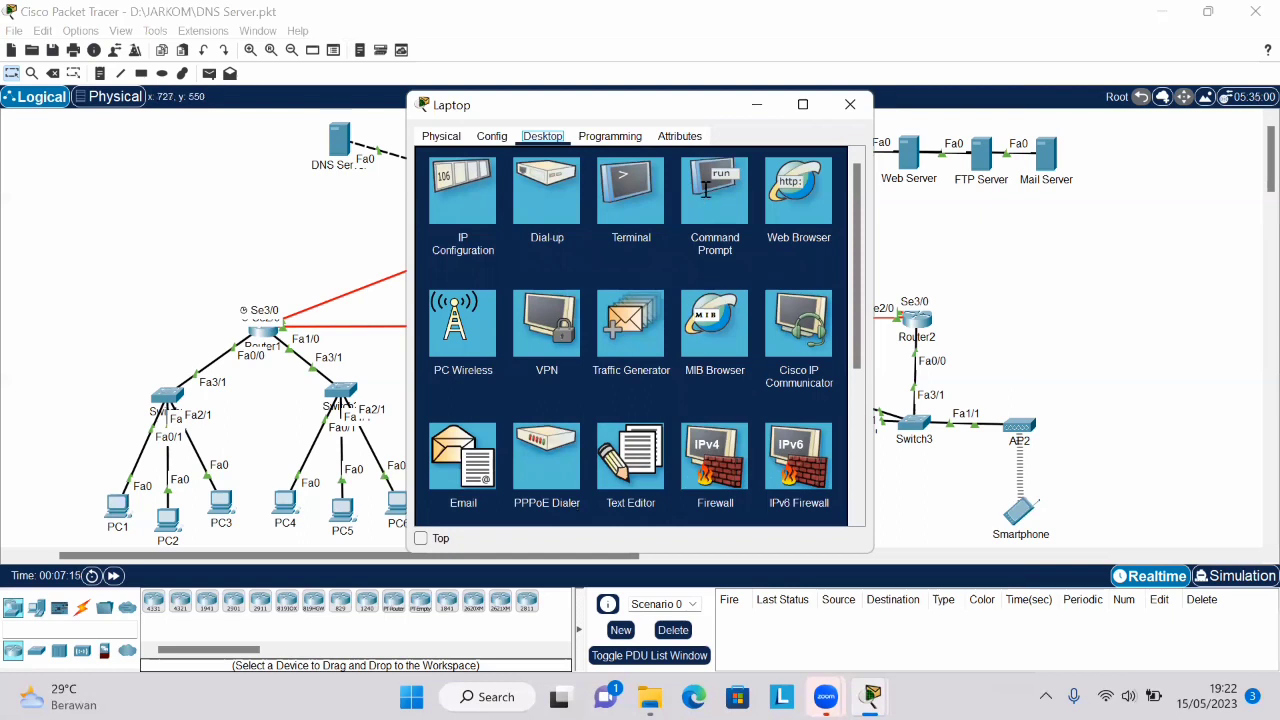
click(704, 188)
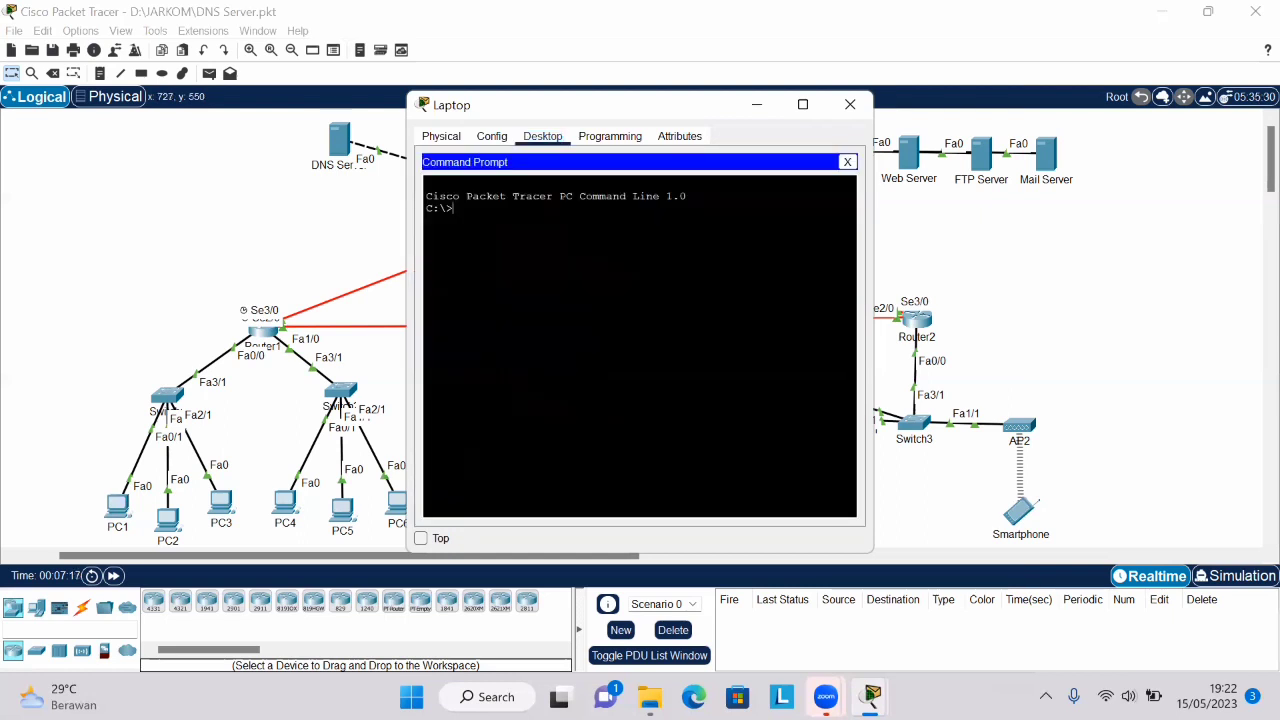
text(nslookup jarkom.com)
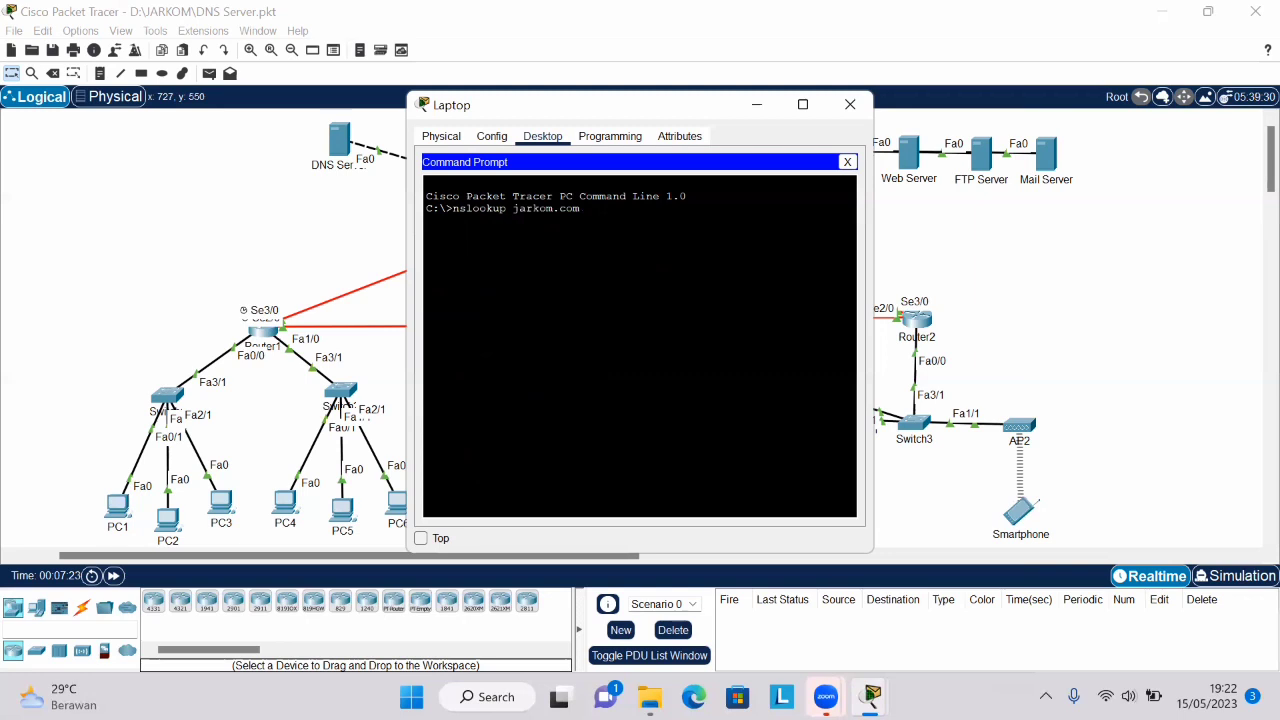
key(Return)
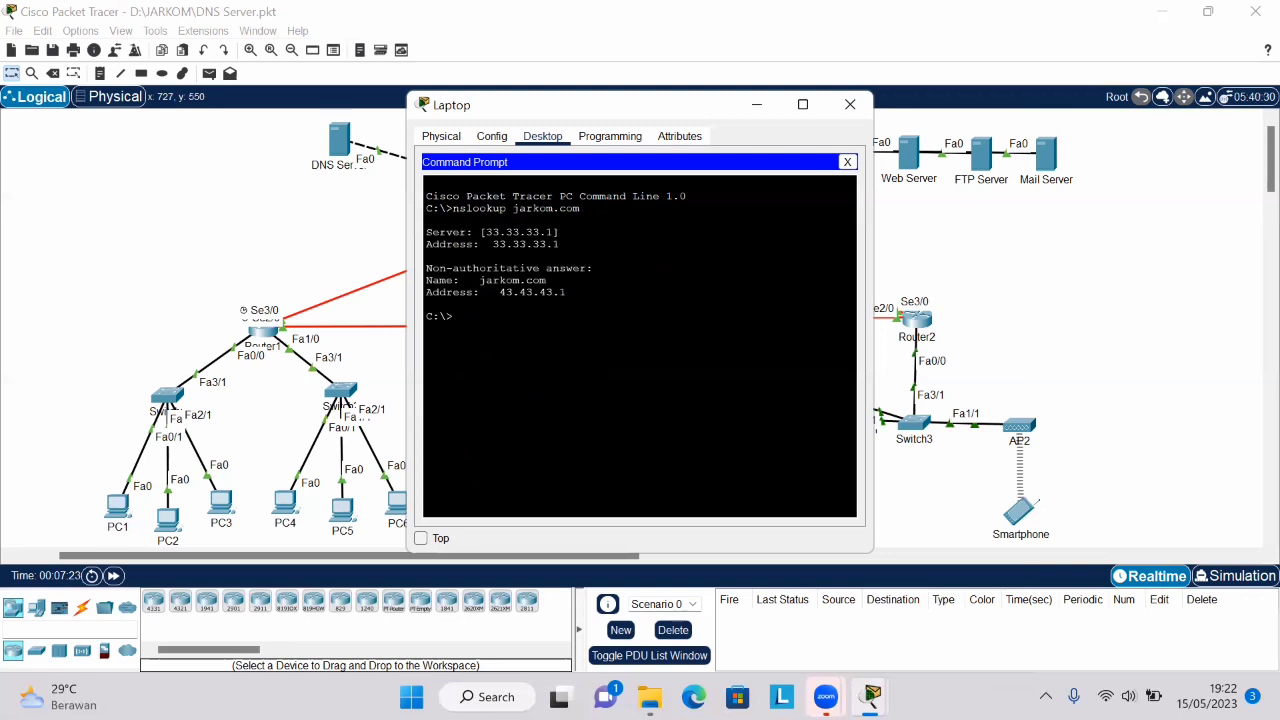
text(nslookup ww)
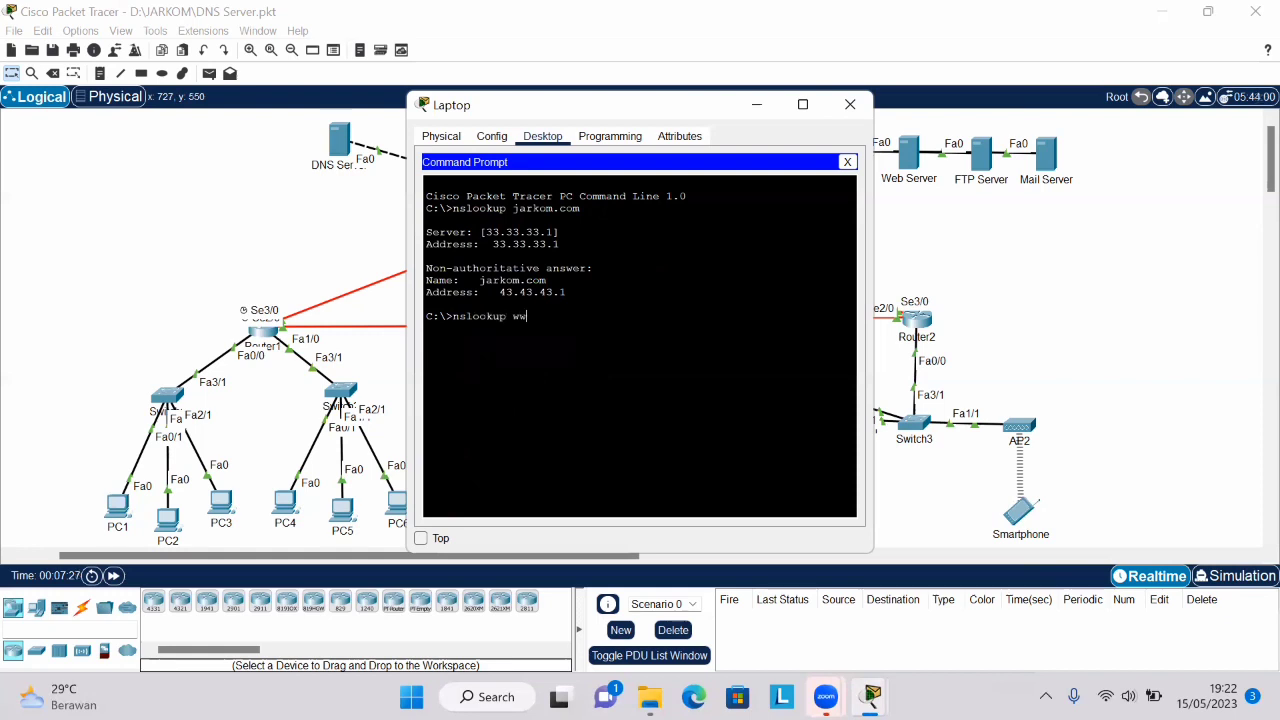
text(w.jarkom.com)
key(Return)
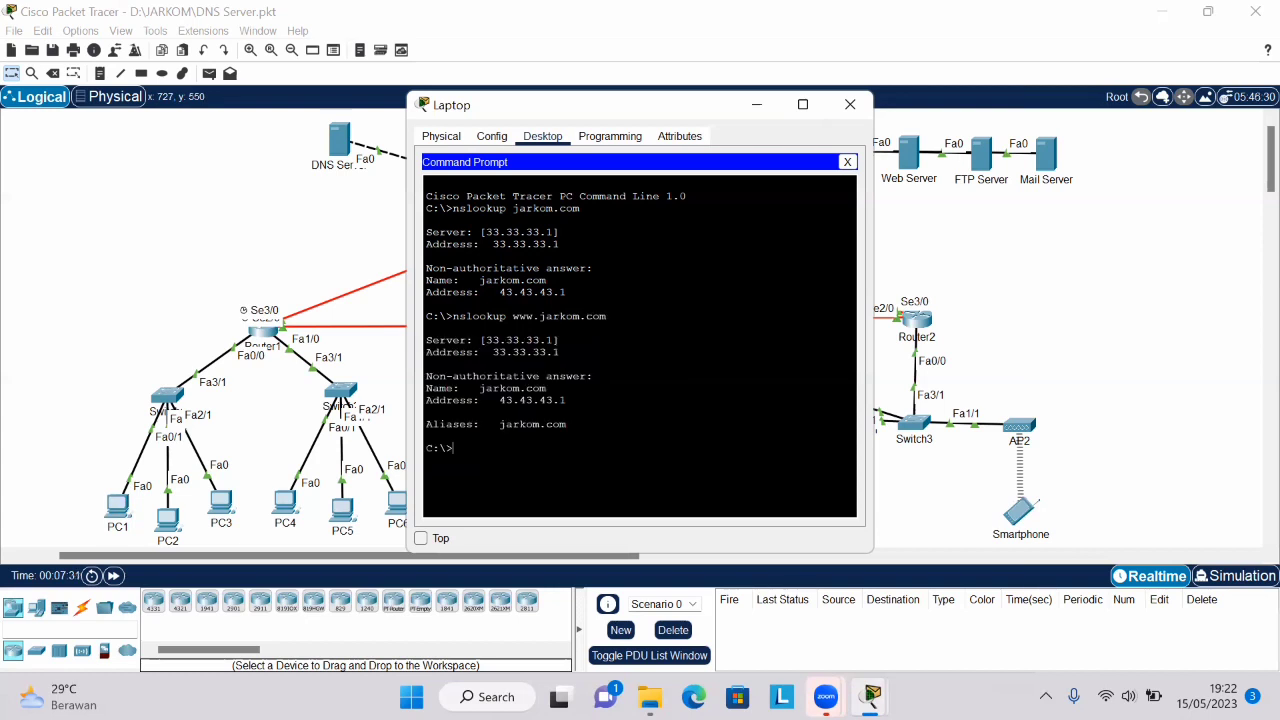
click(850, 106)
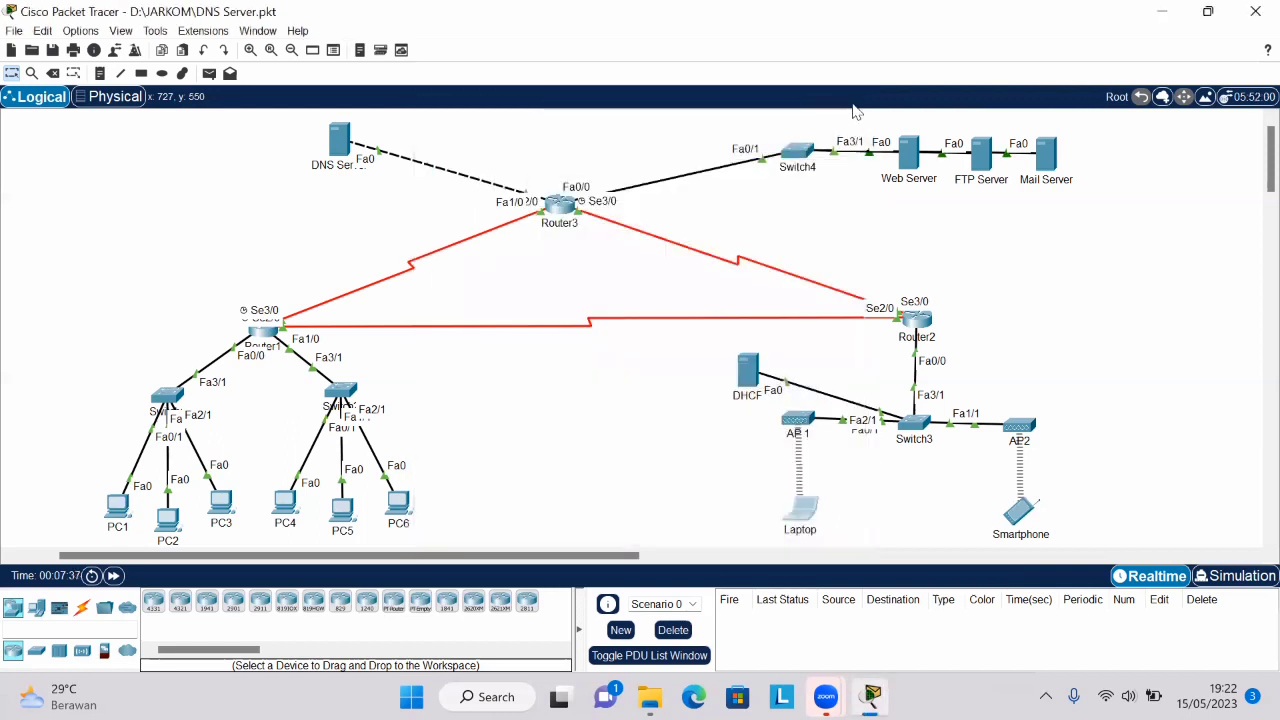
click(111, 519)
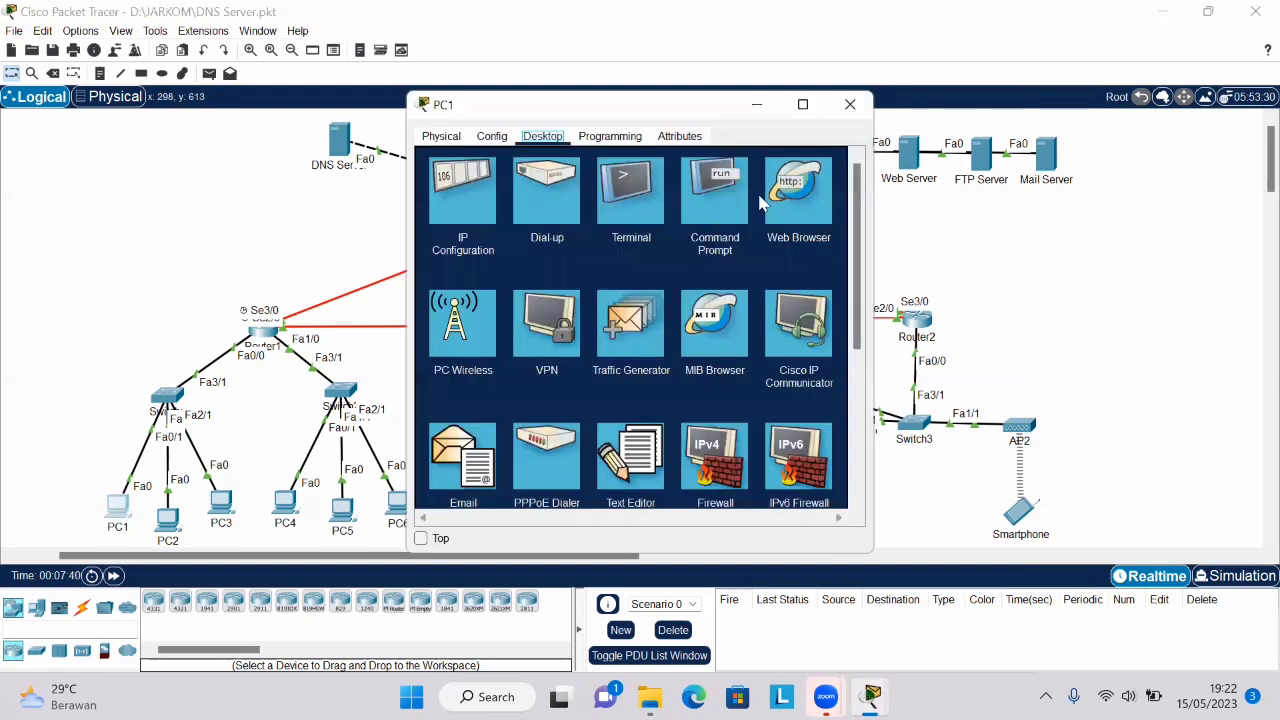
click(793, 203)
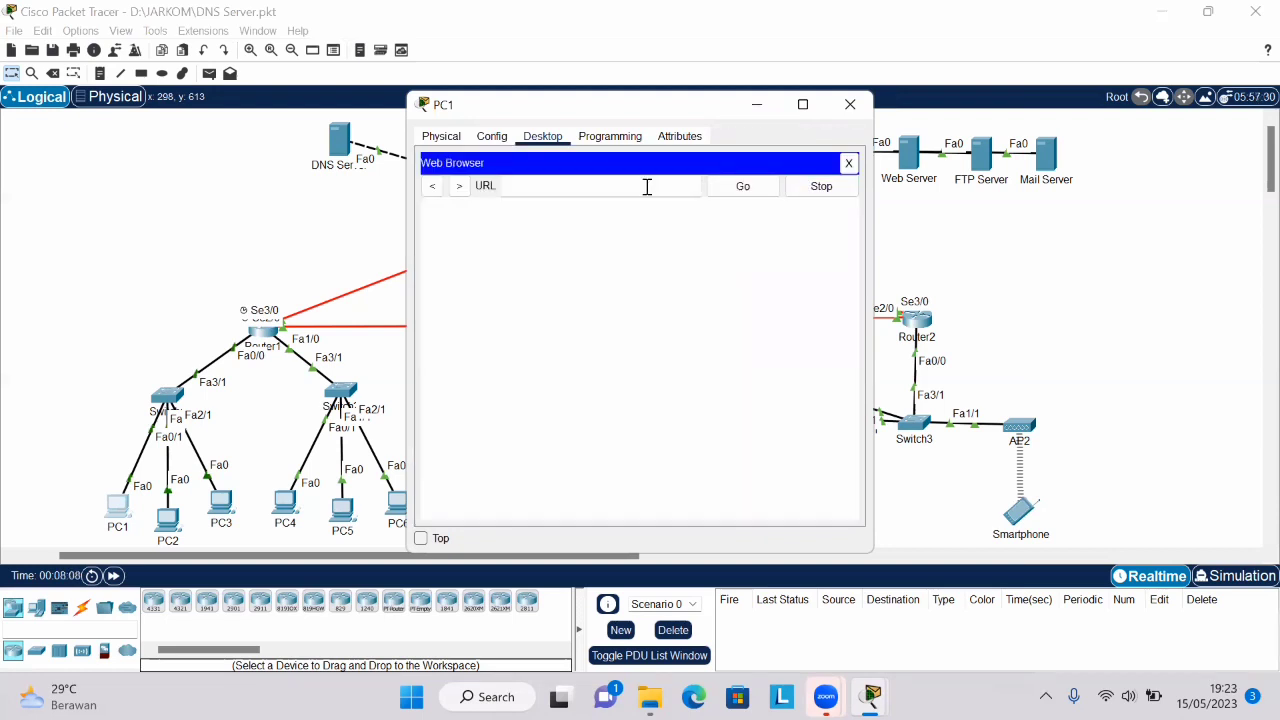
click(647, 187)
text(http://jarkom)
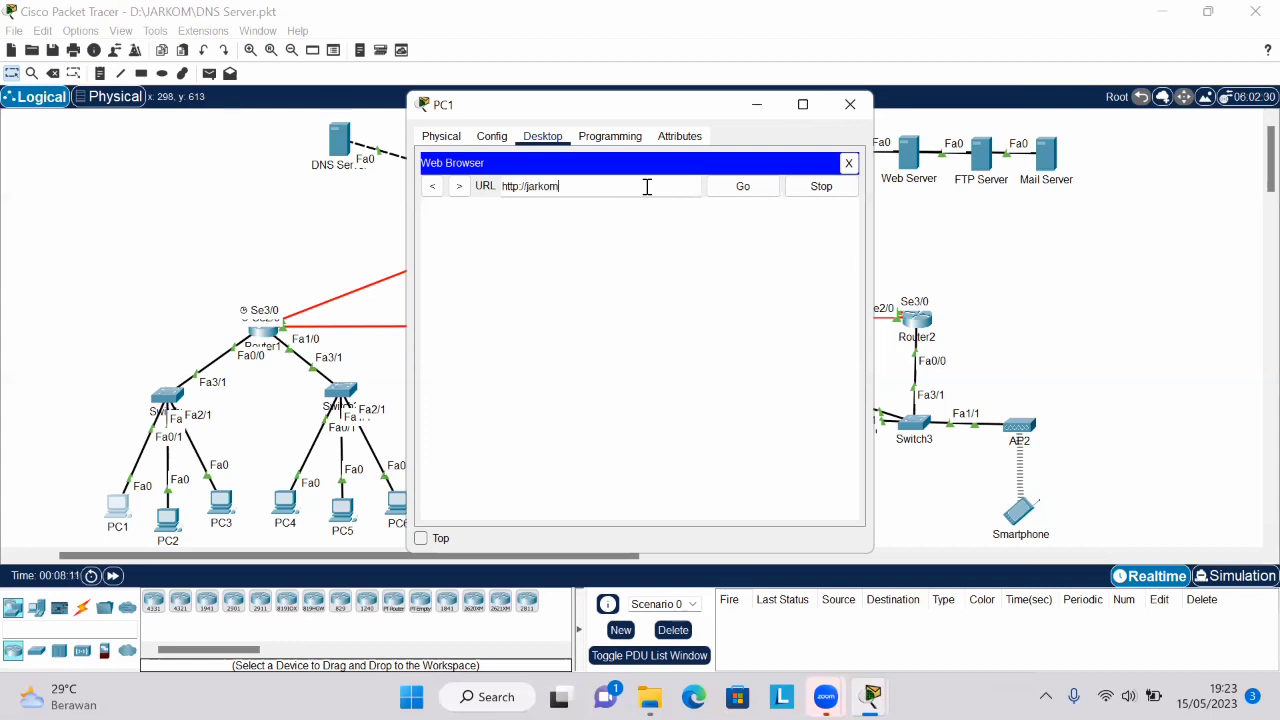
text(.com)
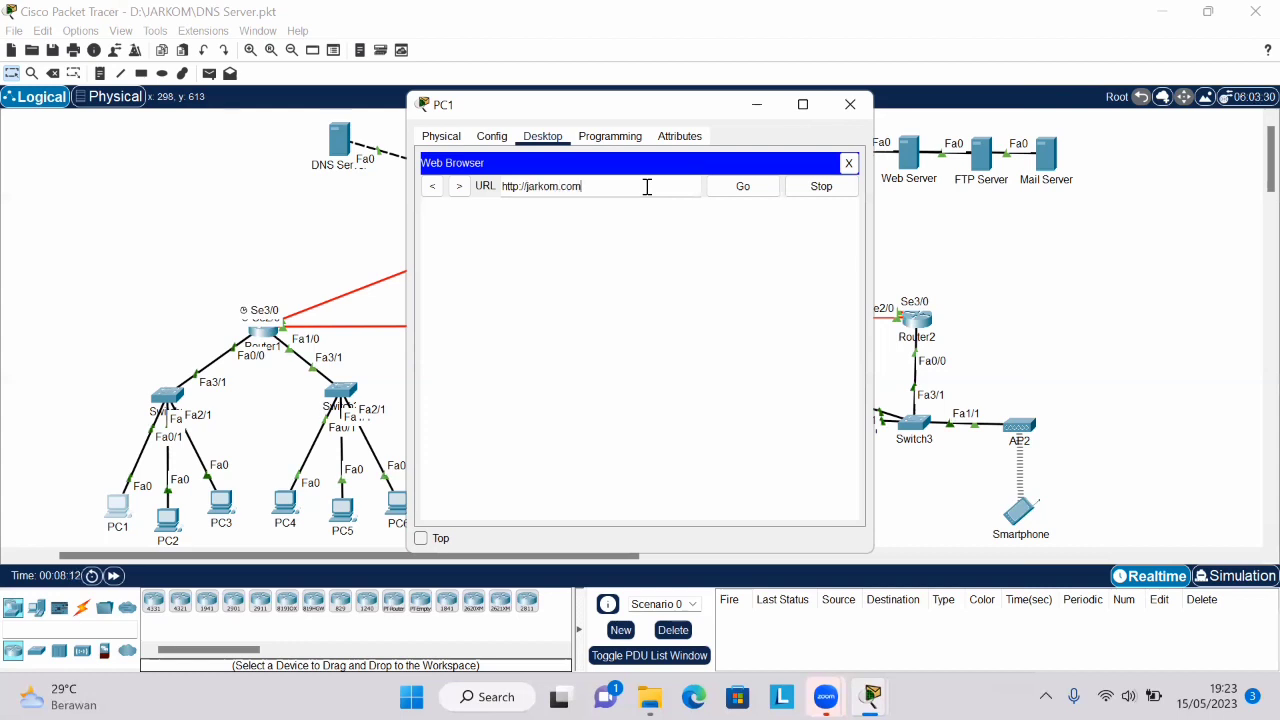
click(758, 195)
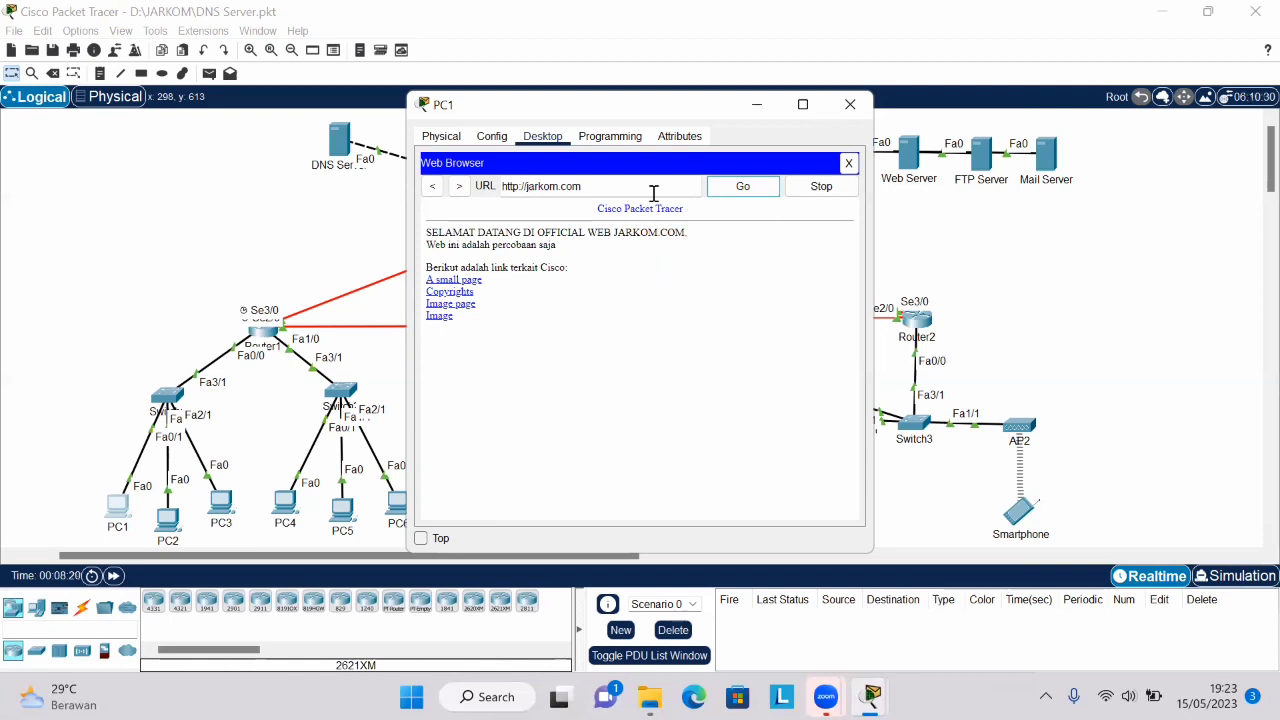
click(575, 184)
shift+click(540, 186)
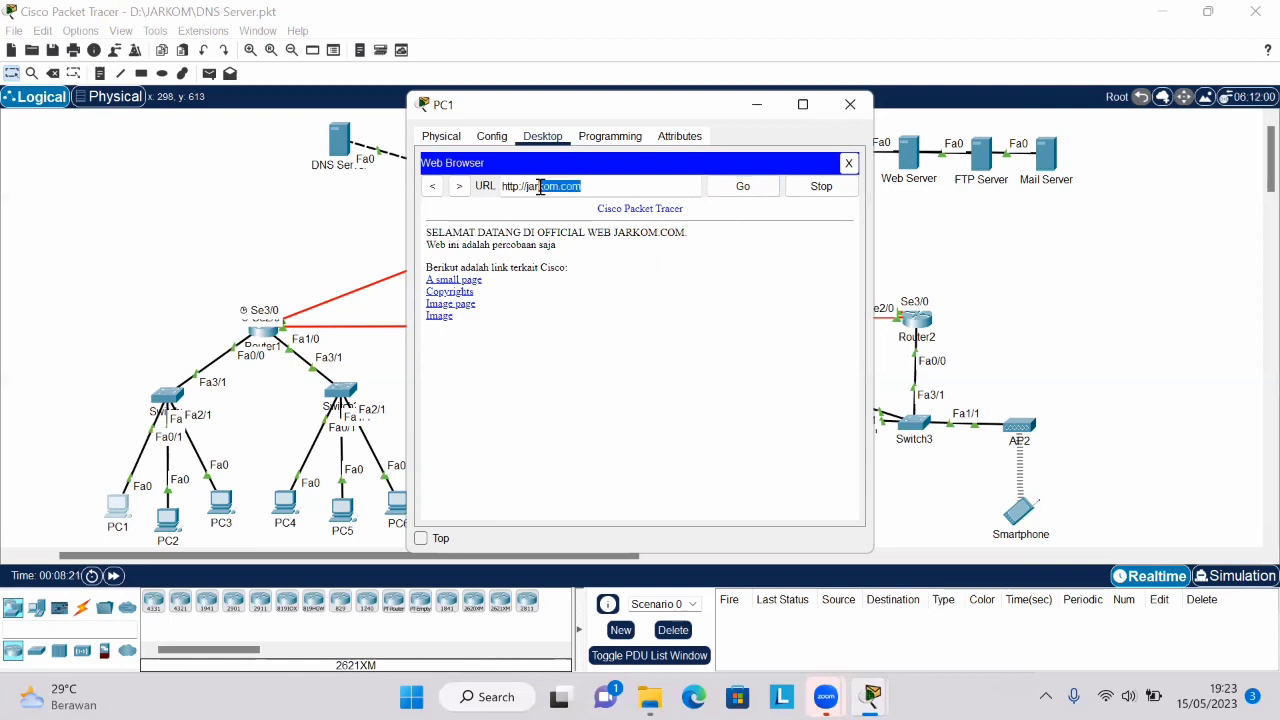
key(BackSpace)
key(BackSpace)
key(BackSpace)
key(BackSpace)
key(BackSpace)
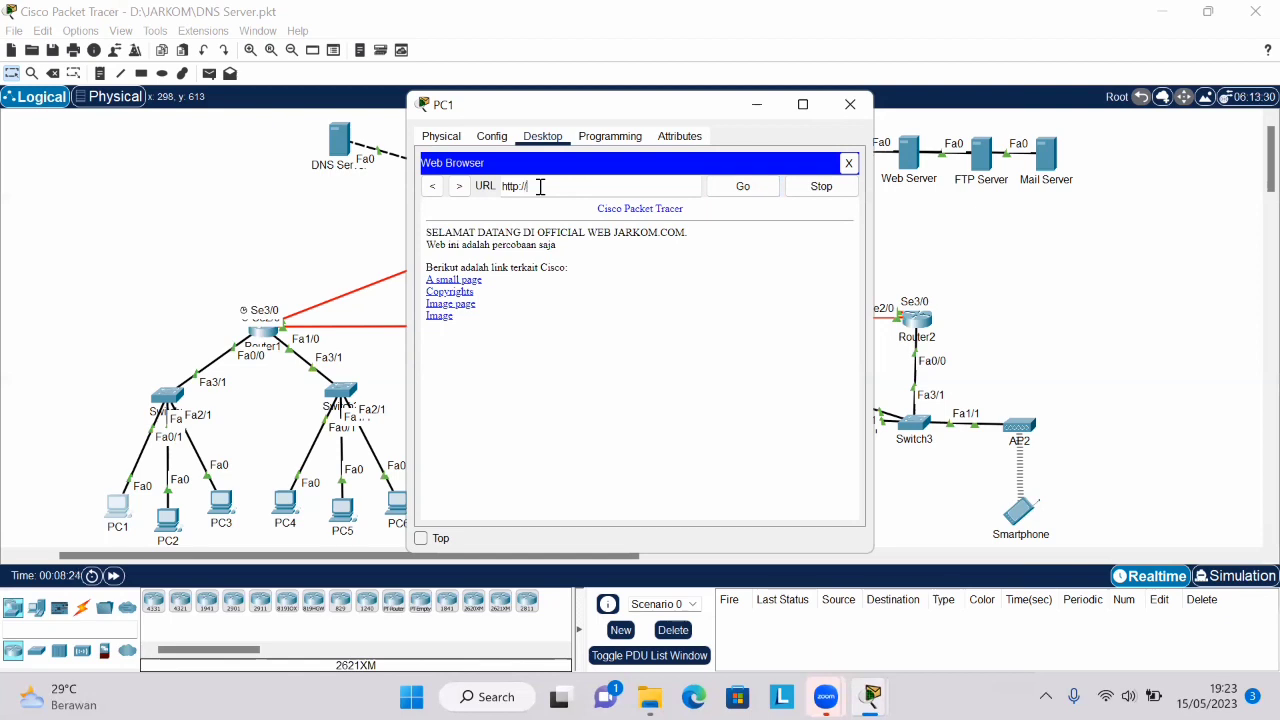
text(www.jarkom.com)
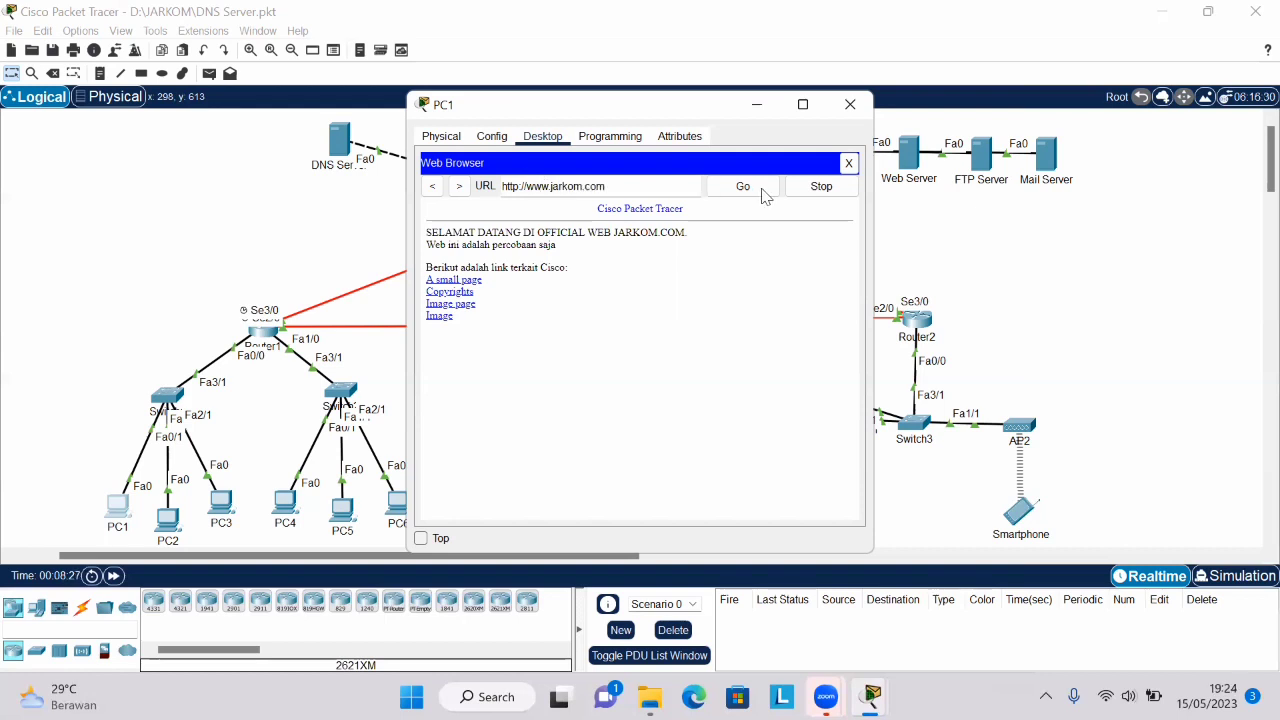
click(743, 187)
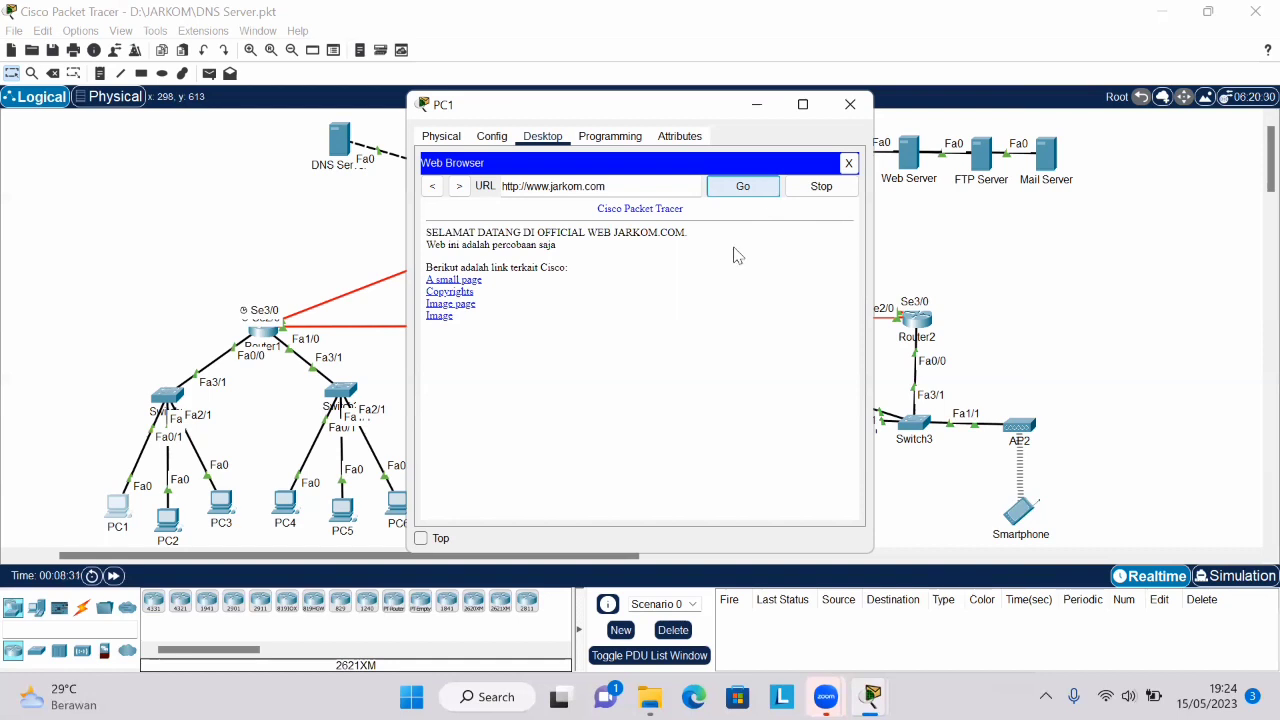
click(762, 193)
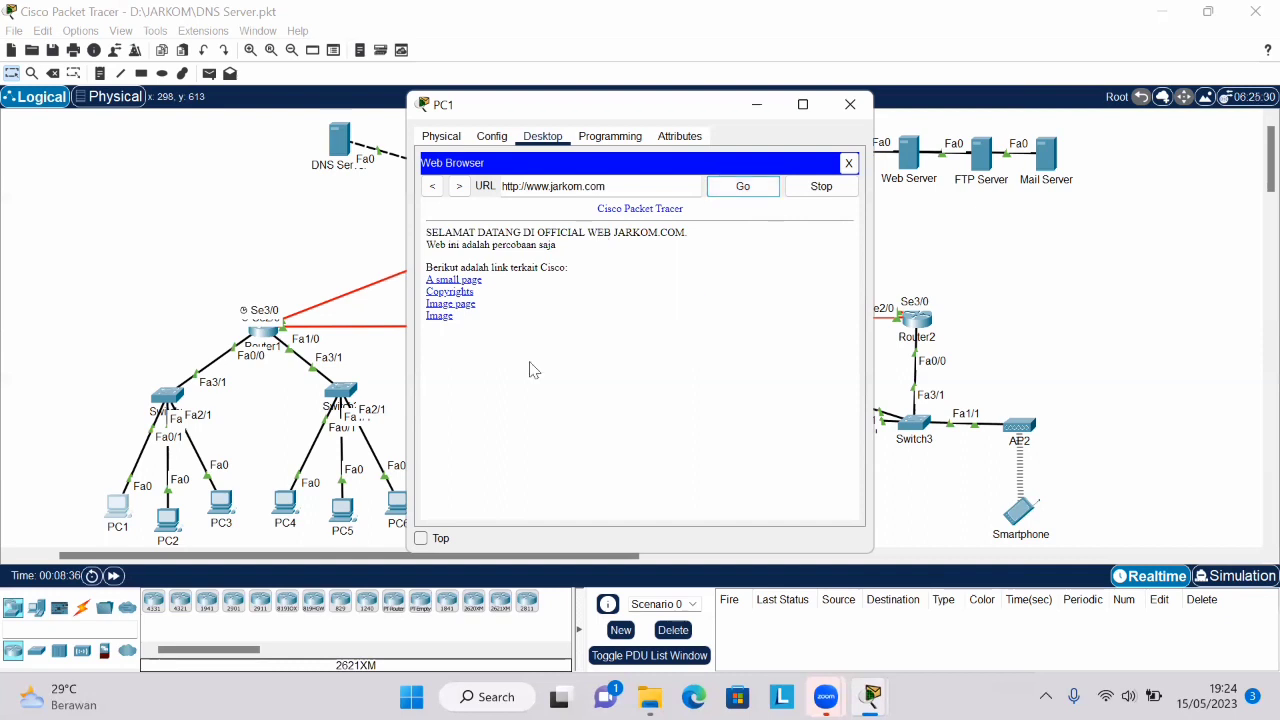
click(850, 104)
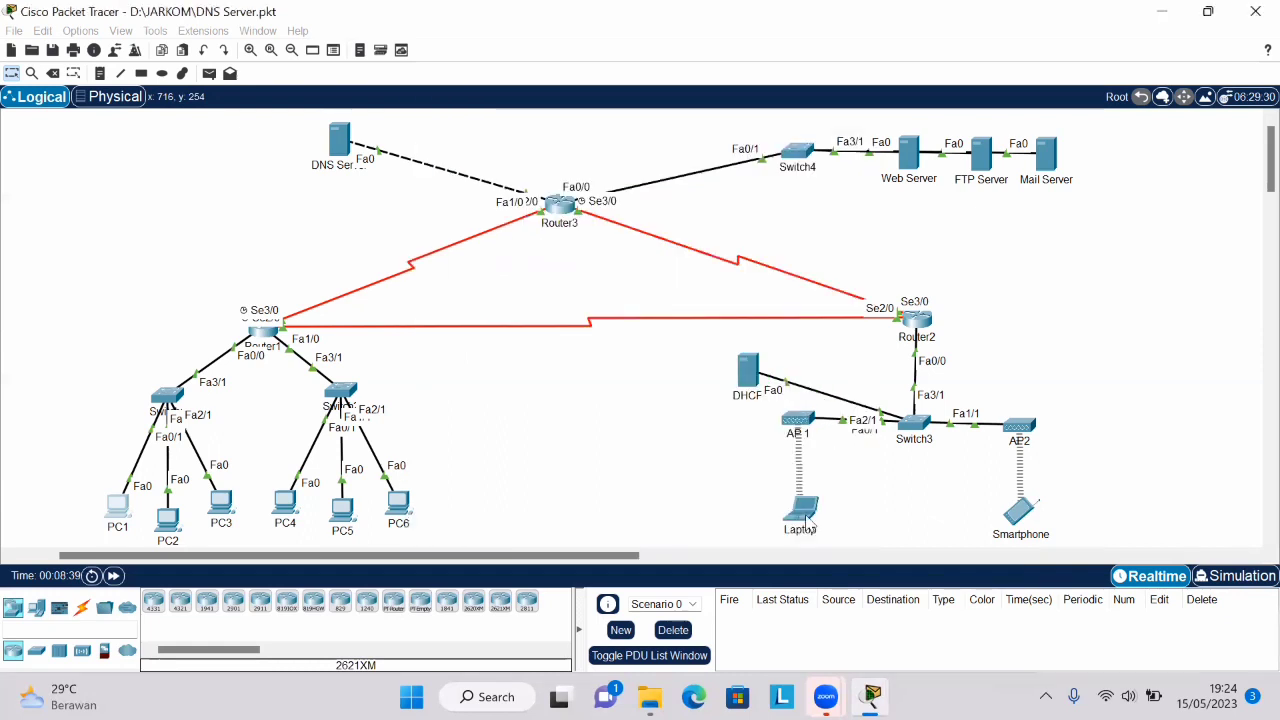
click(805, 516)
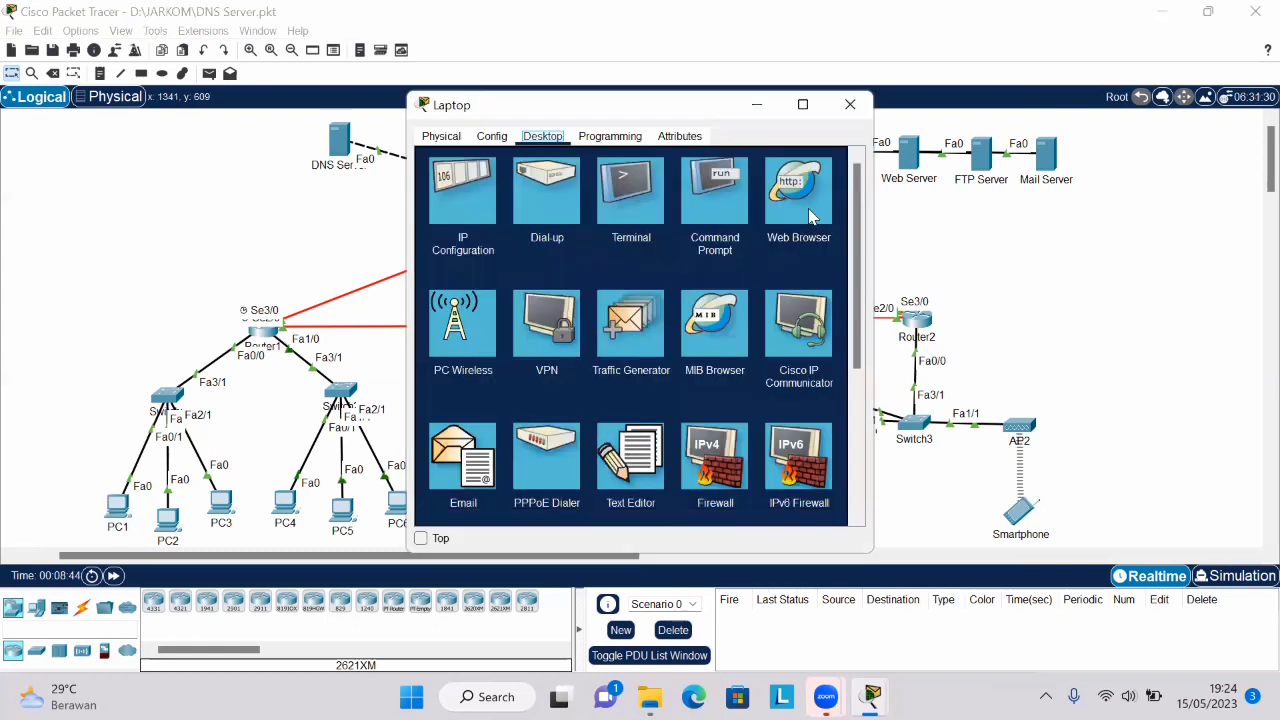
click(808, 212)
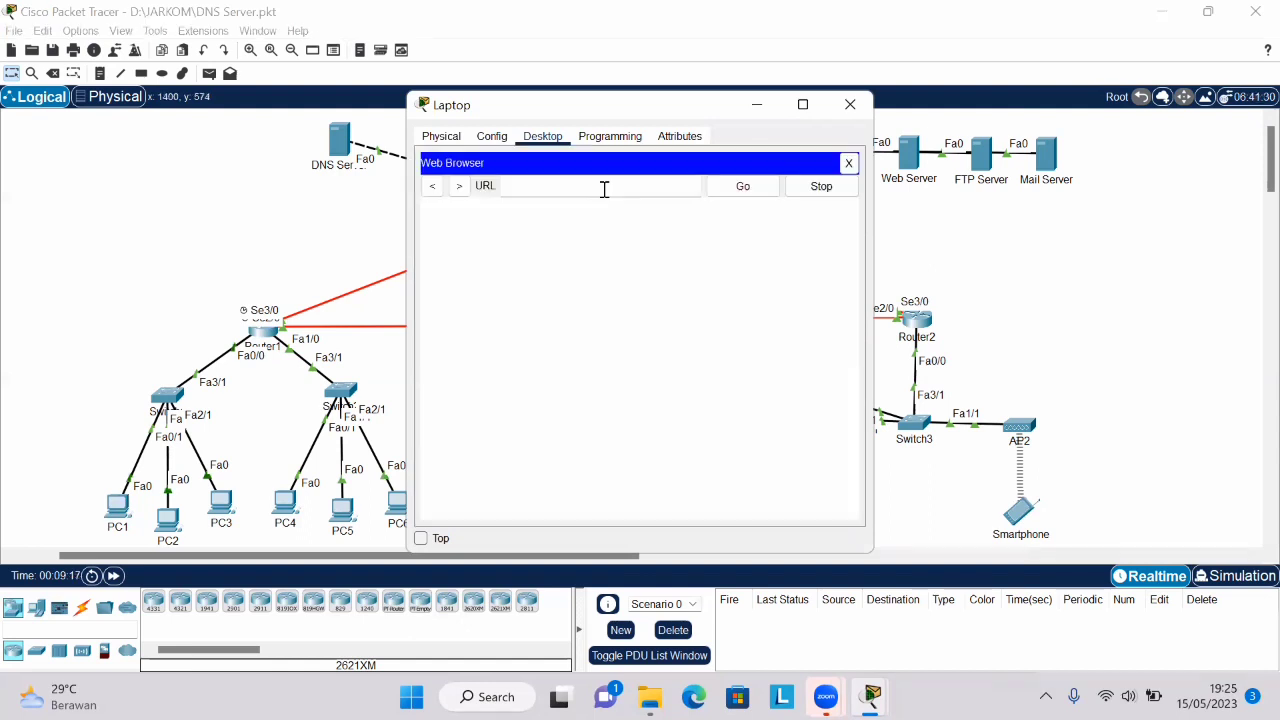
click(604, 189)
text(http://jarkom.c)
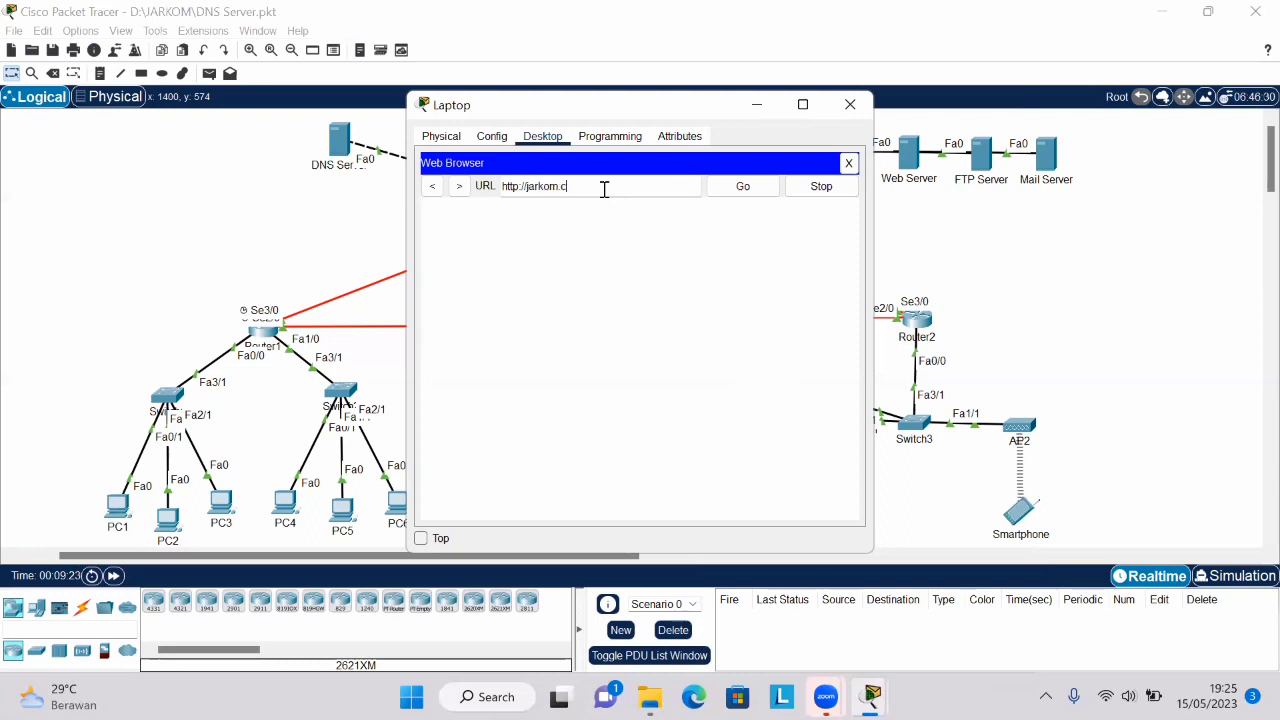
text(om)
click(743, 187)
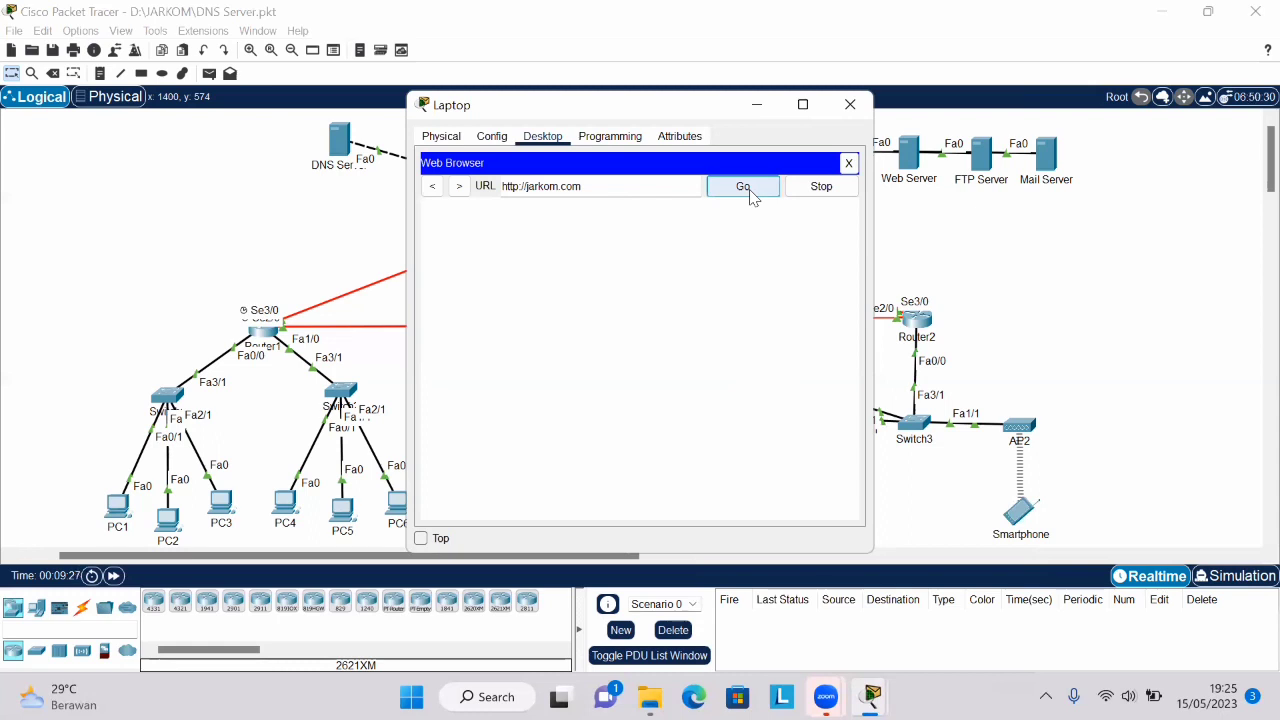
click(745, 187)
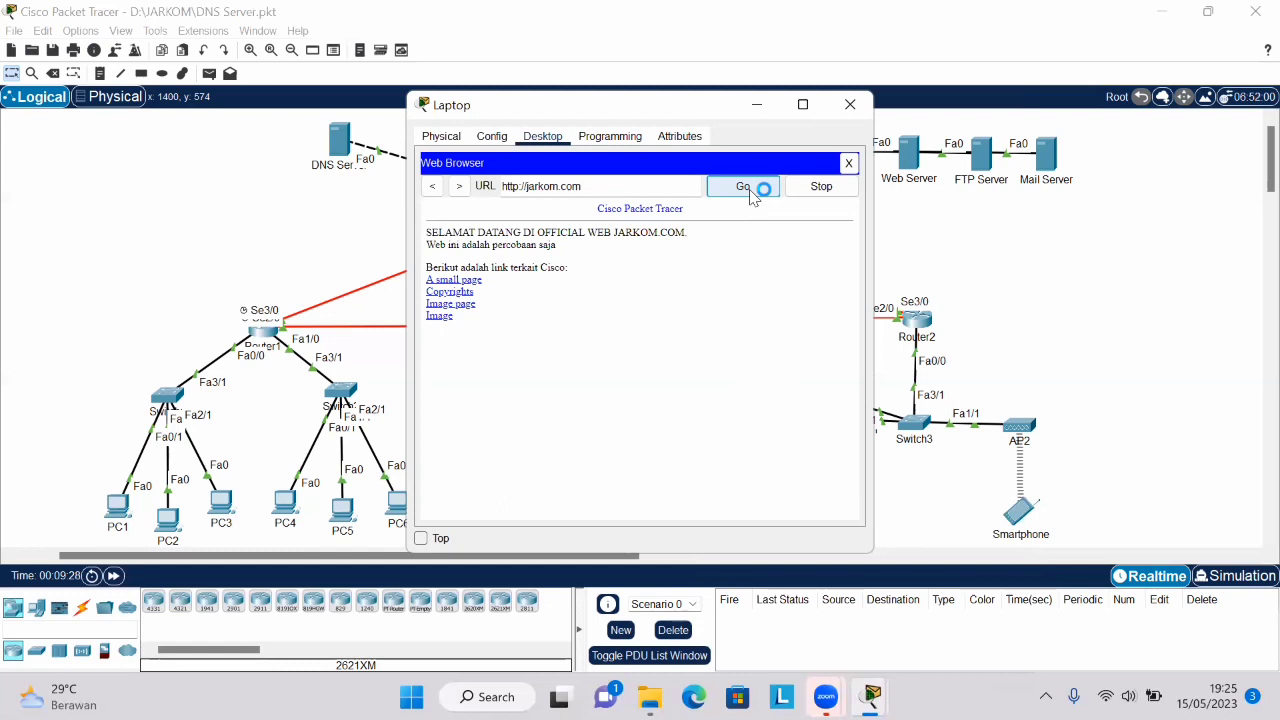
click(823, 191)
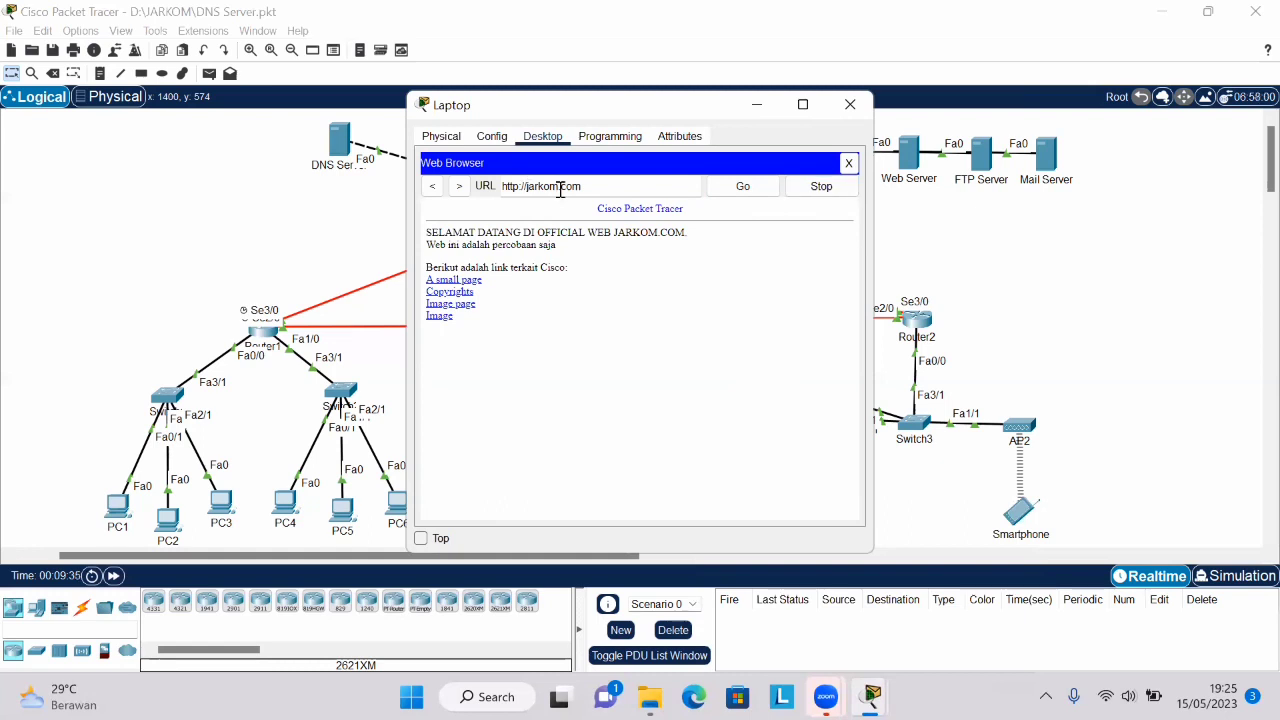
text(www.)
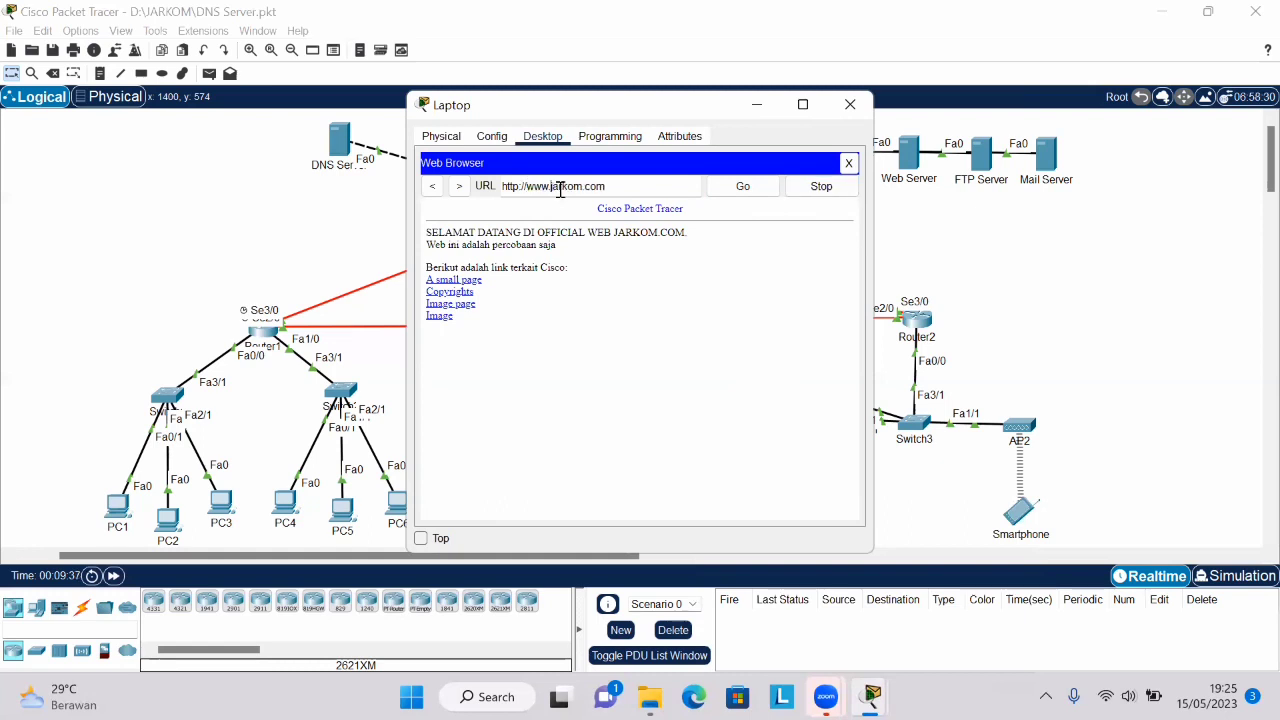
click(743, 194)
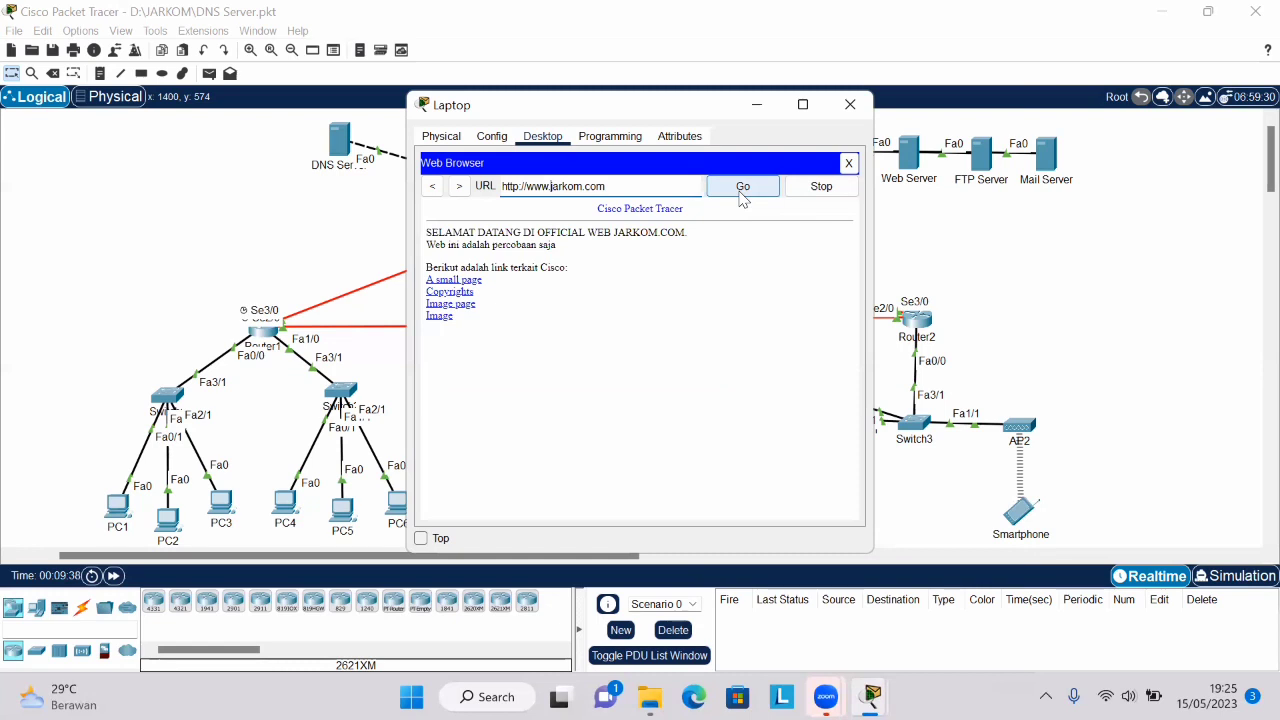
click(743, 190)
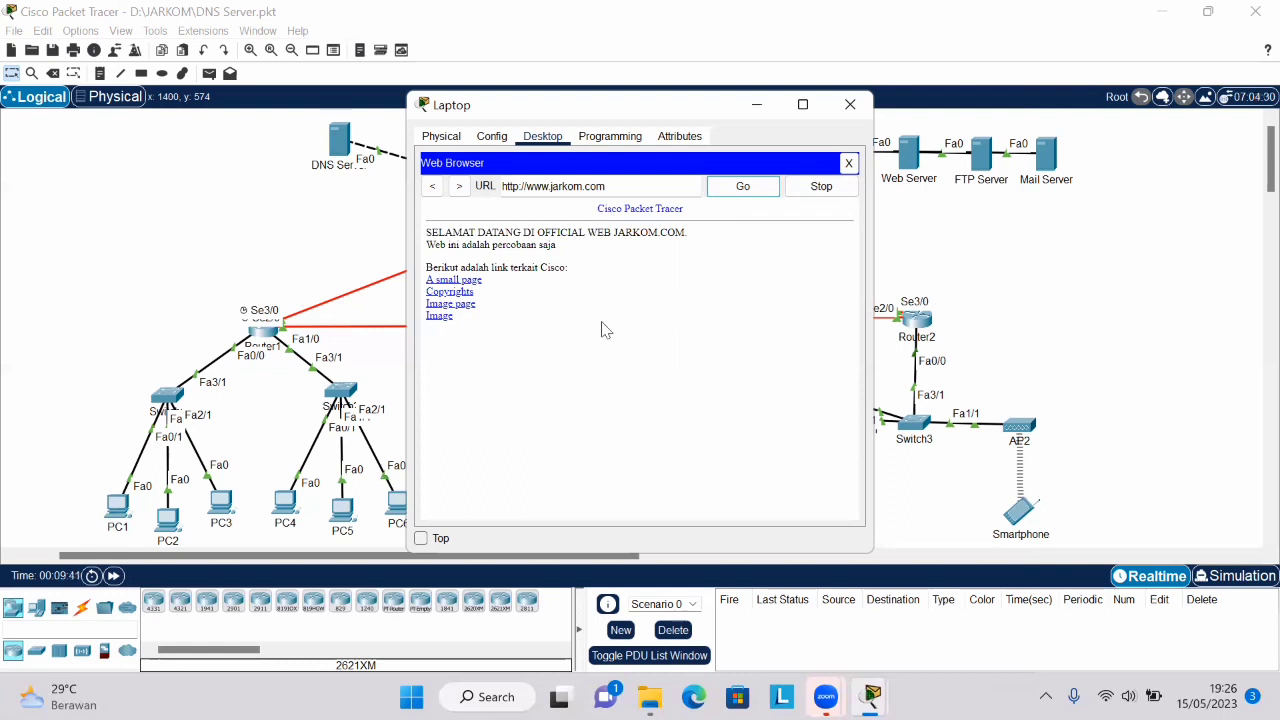
click(850, 105)
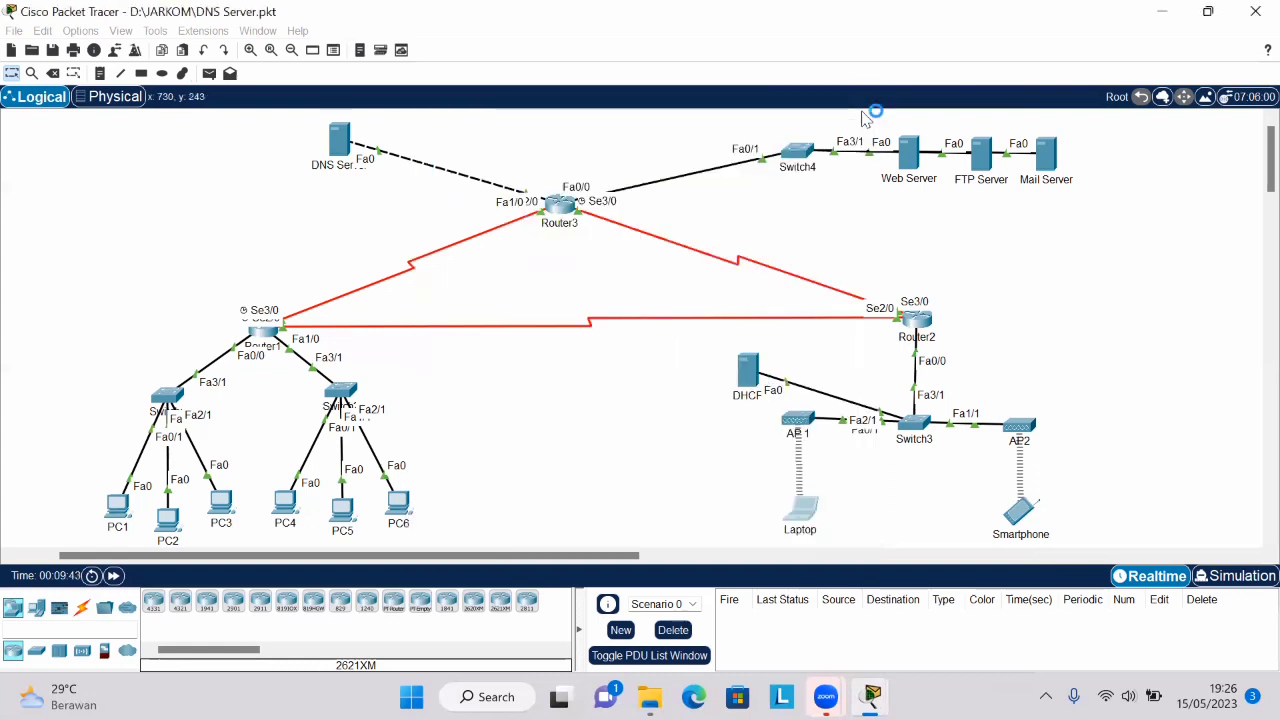